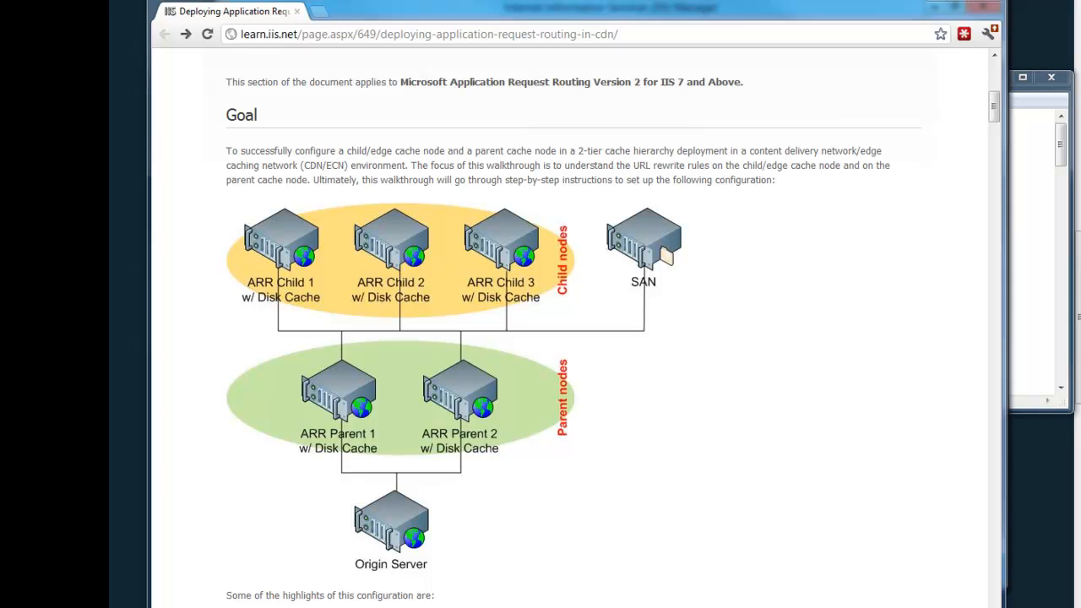
Switch to the blog page accepting questions and read the reader comments requesting DNS load balancing, CDN setup and ARR topics
mouse_move(338, 606)
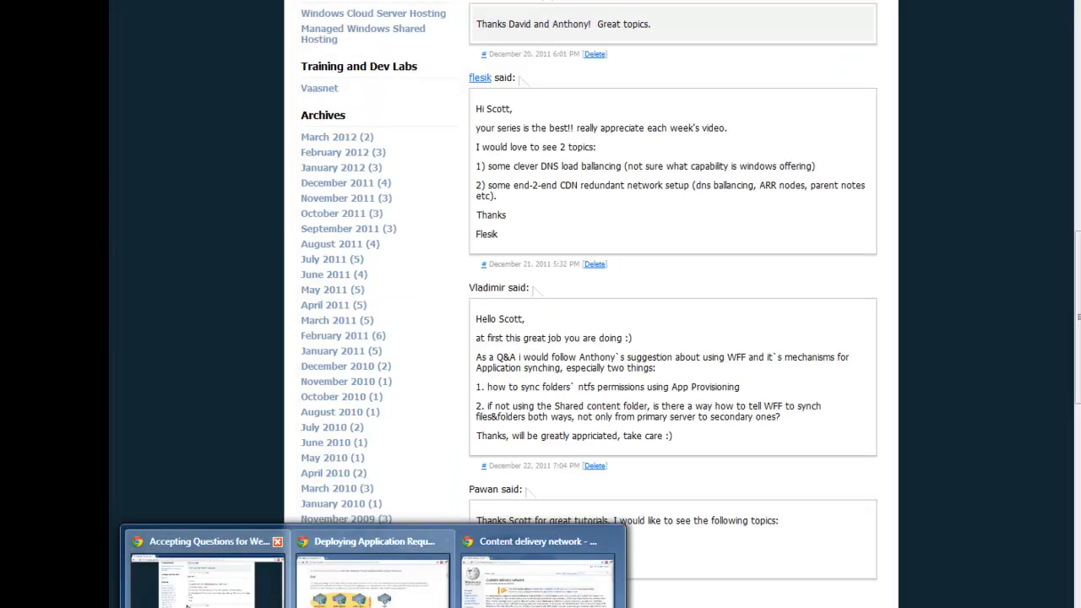
click(207, 579)
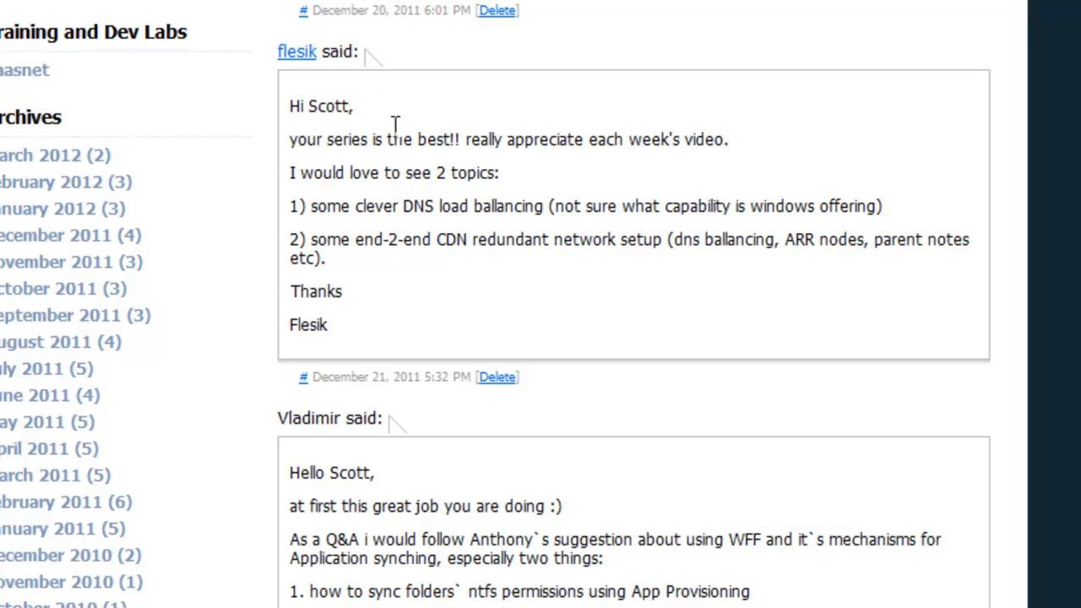
drag(348, 178, 535, 179)
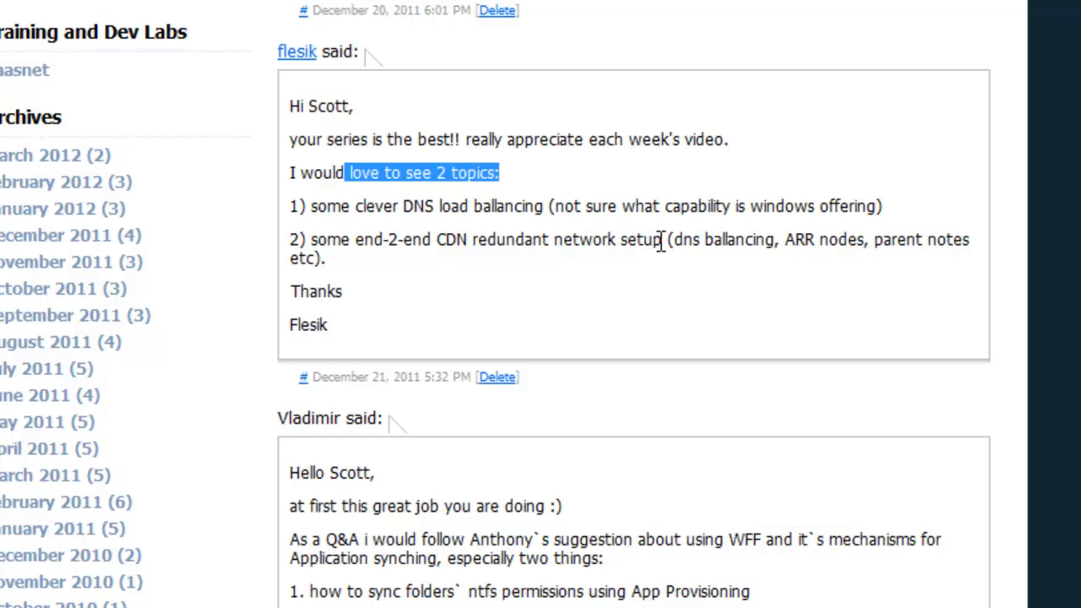
click(416, 299)
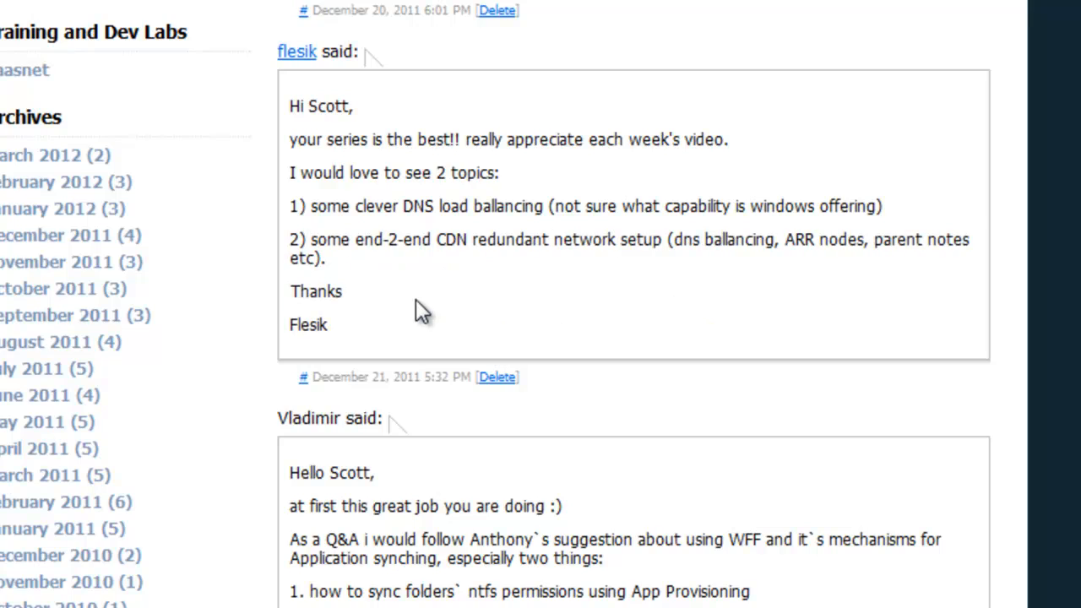
scroll(416, 300, down, 15)
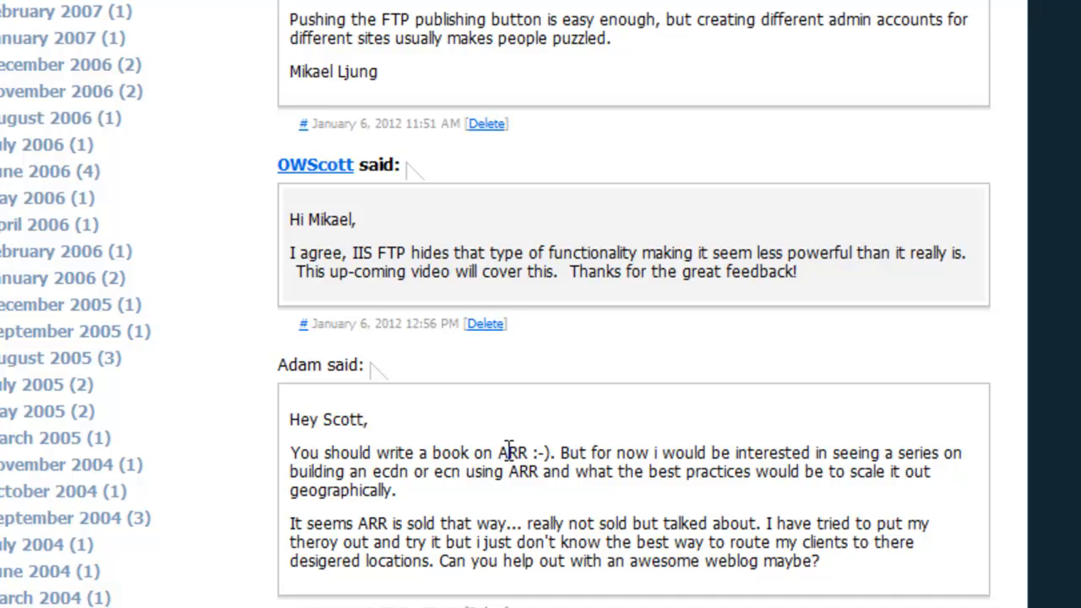
drag(313, 457, 559, 445)
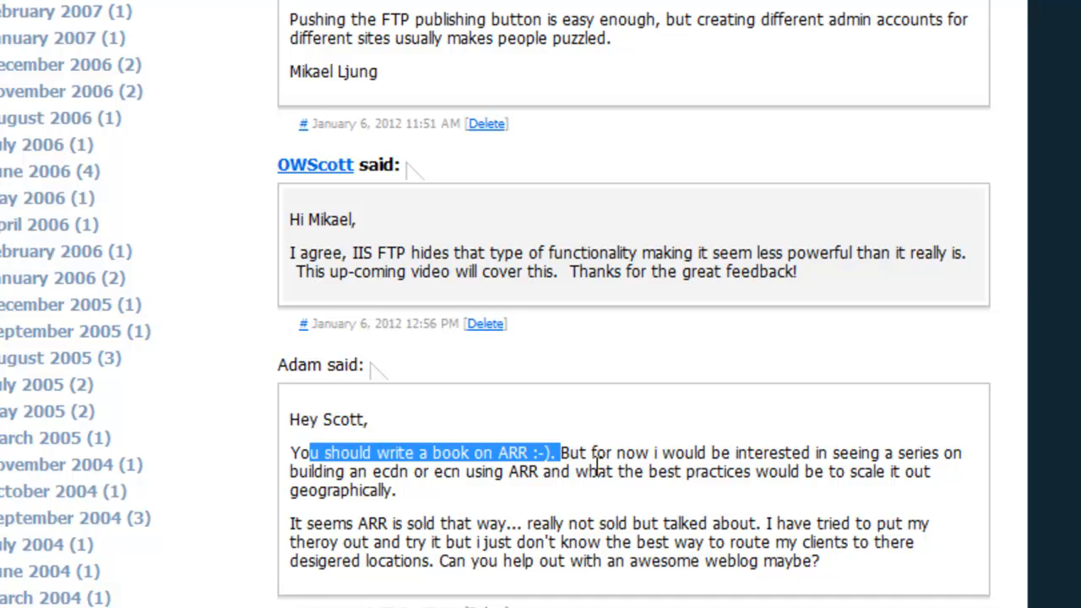
click(566, 457)
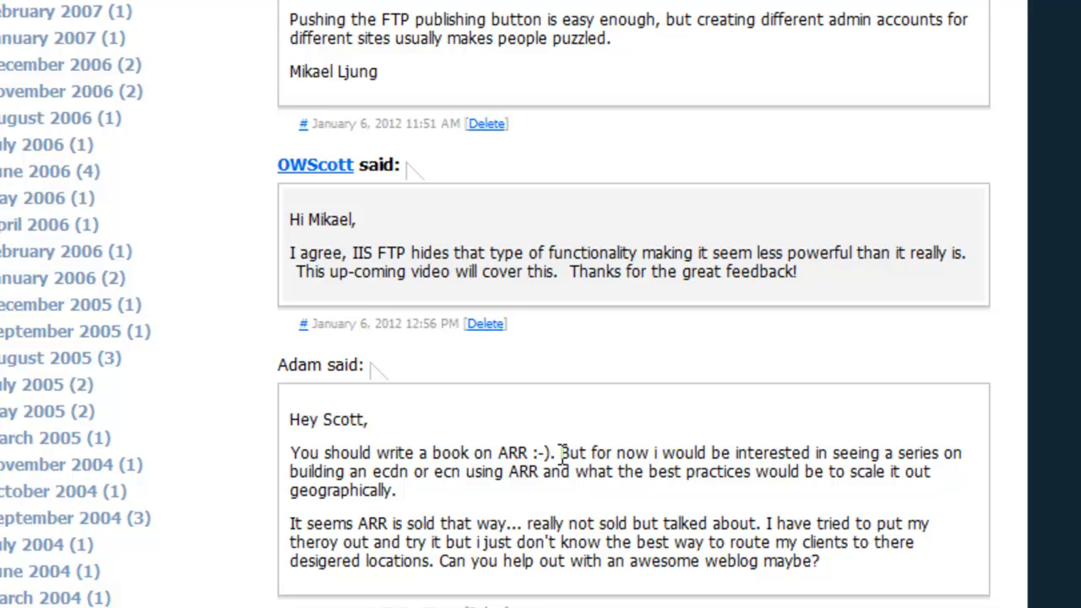
scroll(683, 499, up, 15)
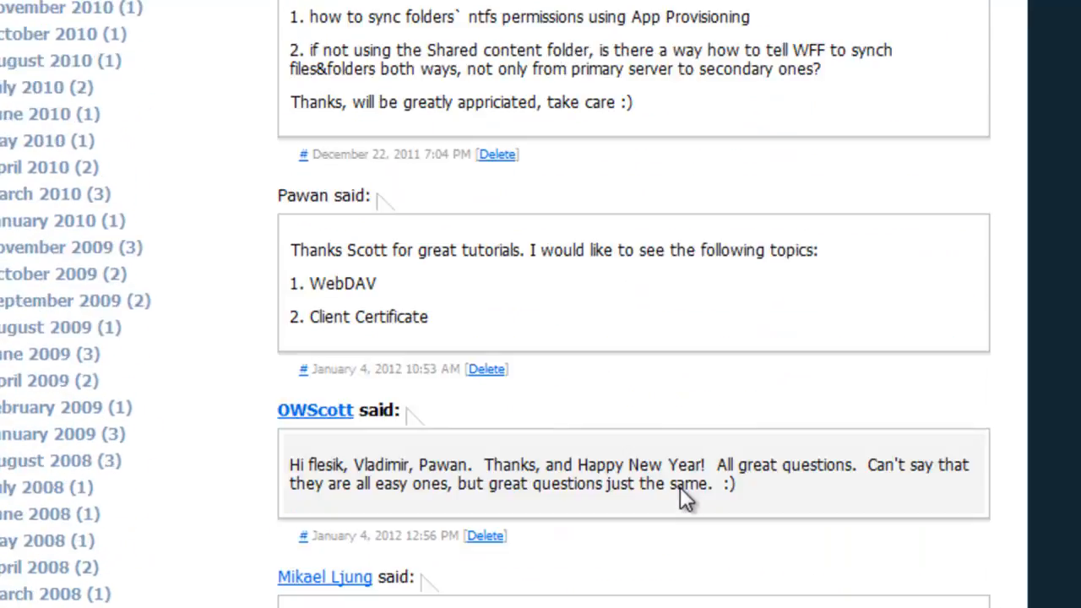
scroll(681, 490, up, 6)
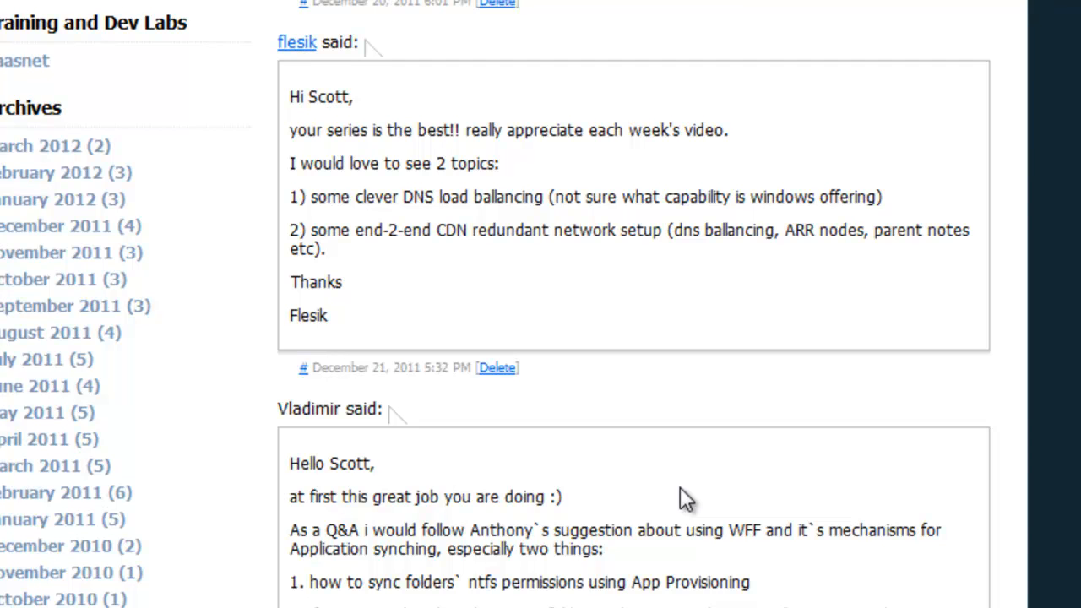
drag(403, 196, 575, 193)
click(761, 178)
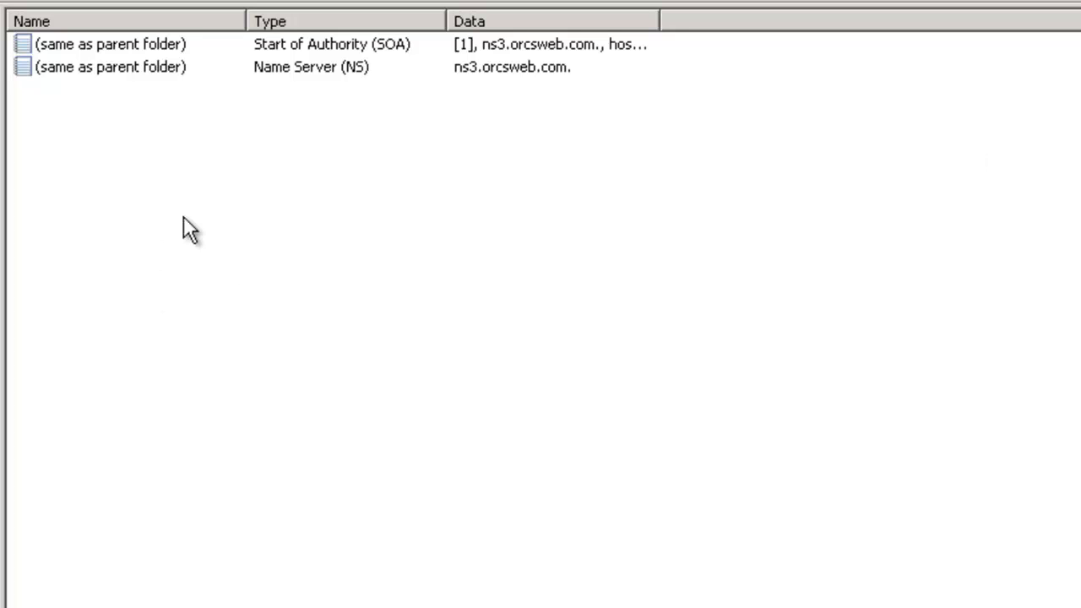
Add a host (A) record for contoso.com with a blank name and the IP address 1.1.1.1
right_click(183, 180)
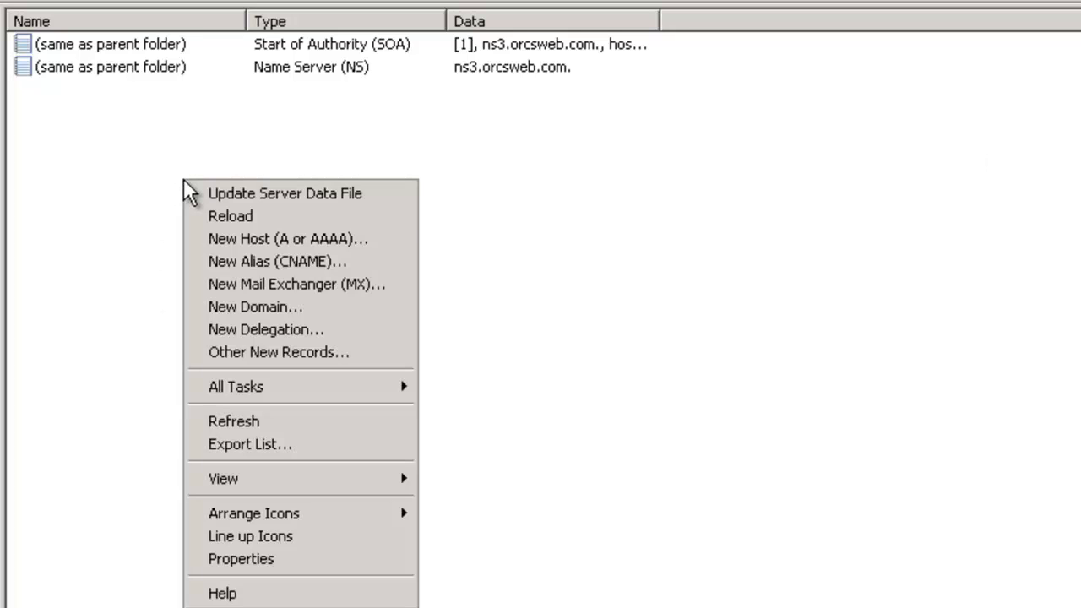
click(300, 239)
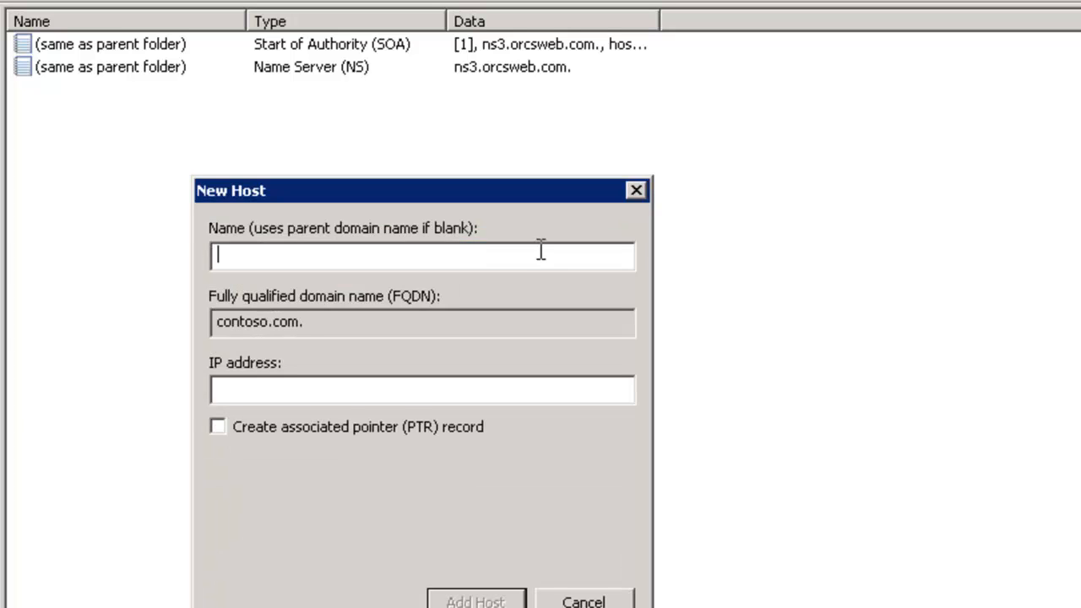
key(Tab)
key(Tab)
text(1.1.1.1)
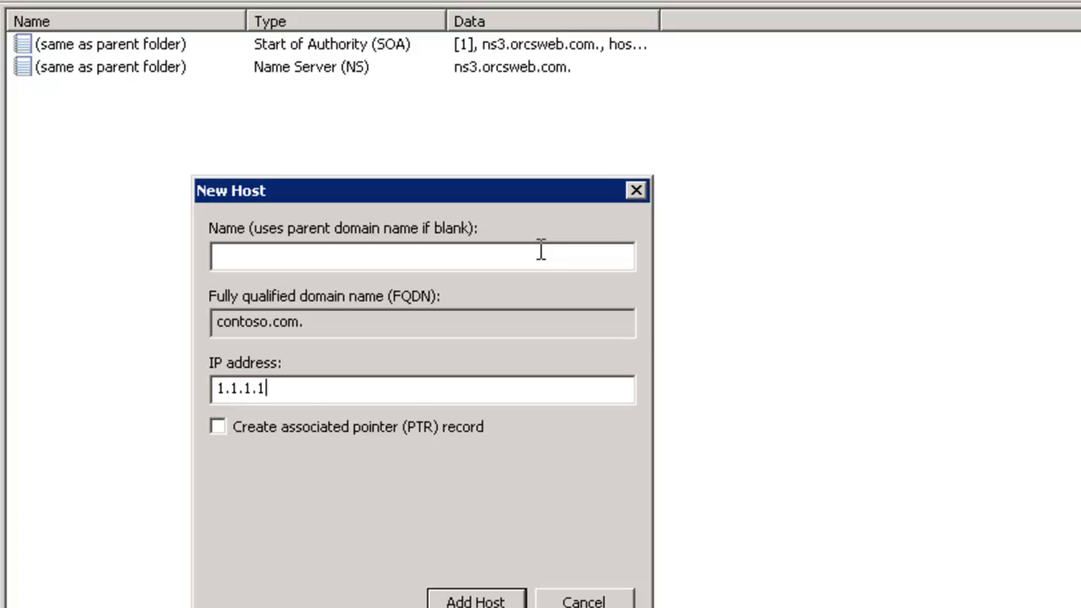
key(Return)
click(644, 494)
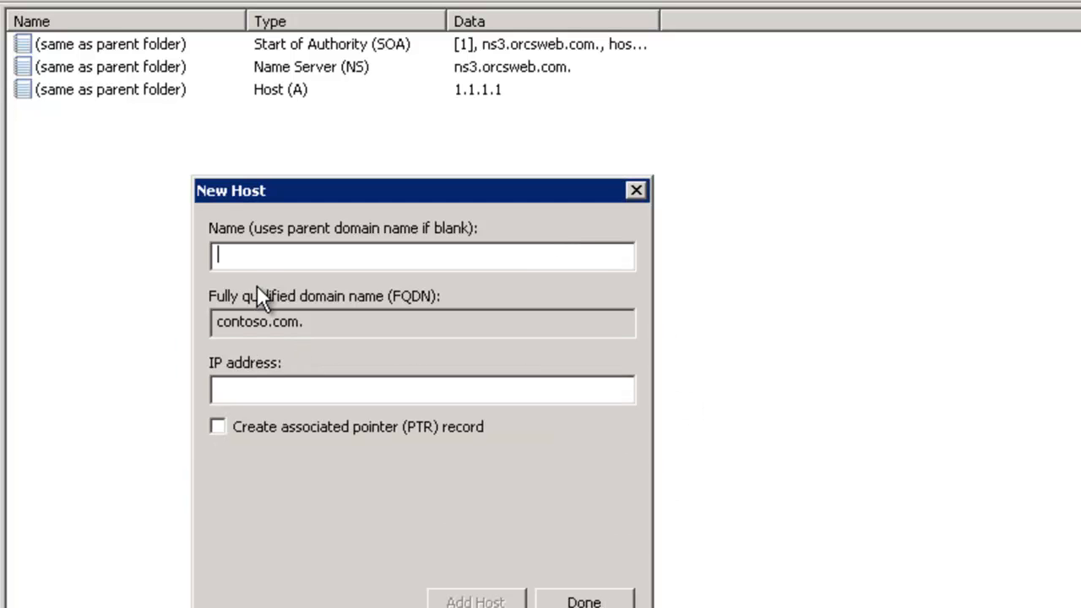
Add a second blank-name host (A) record for contoso.com with IP address 1.1.1.2 and finish adding hosts
click(271, 382)
text(1.1.1.2)
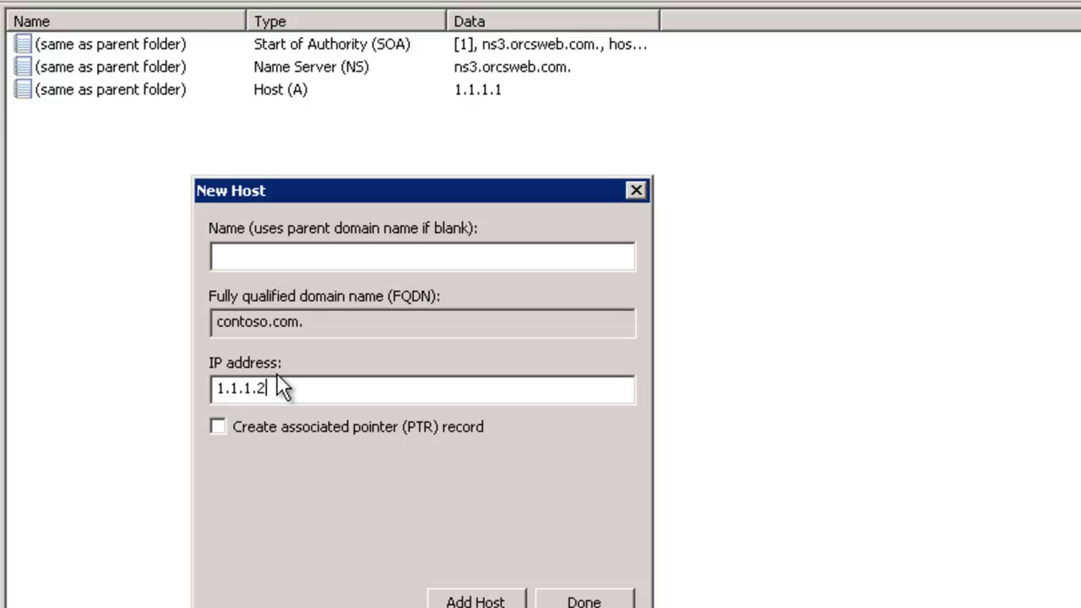
key(Return)
click(606, 499)
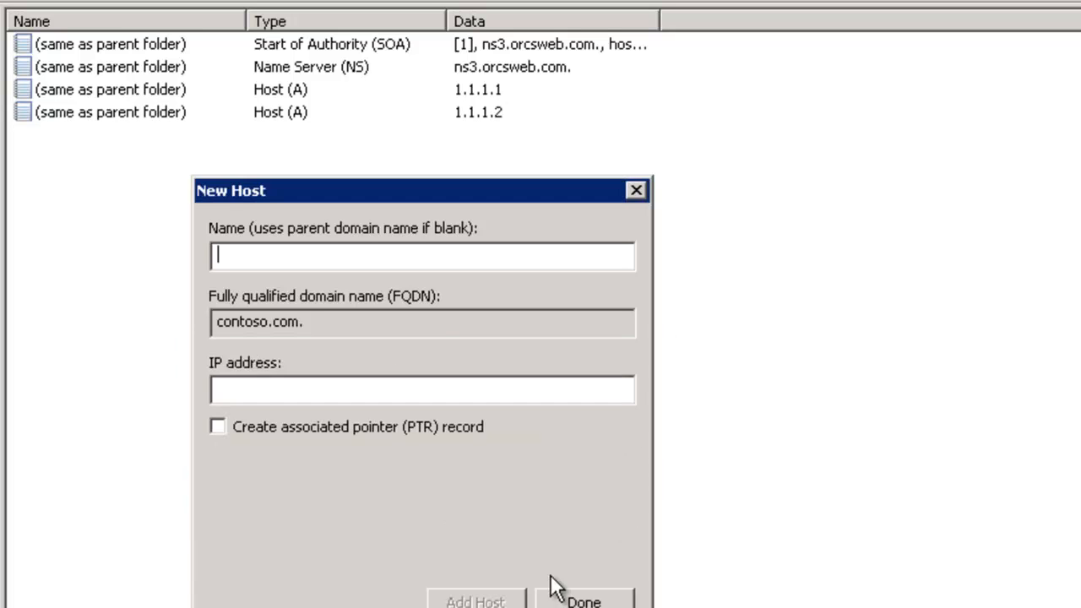
click(578, 601)
Create an alias (CNAME) record named www that targets contoso.com
right_click(186, 280)
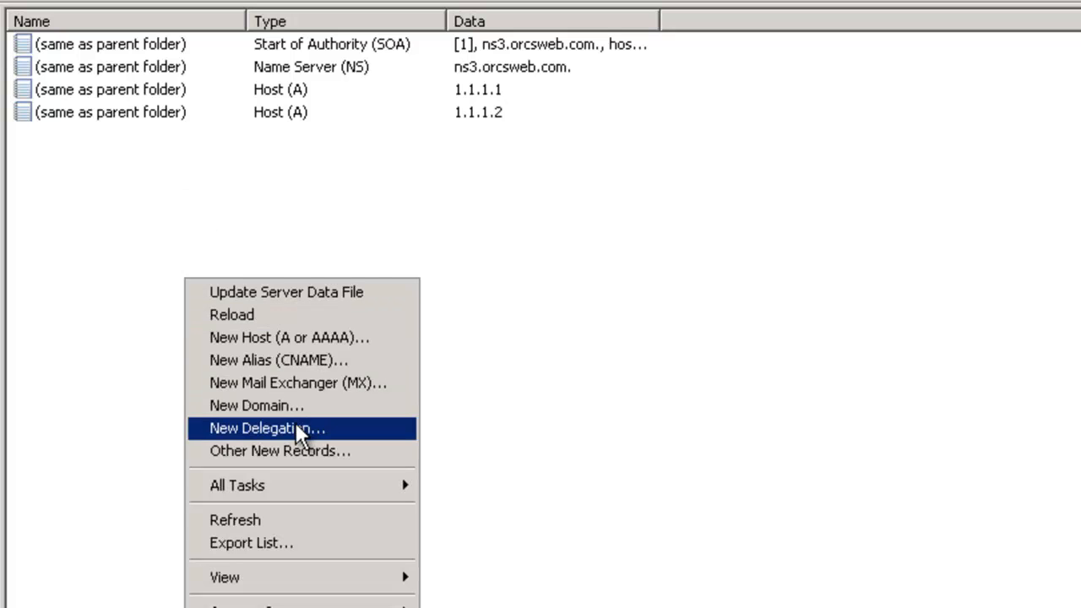
click(275, 359)
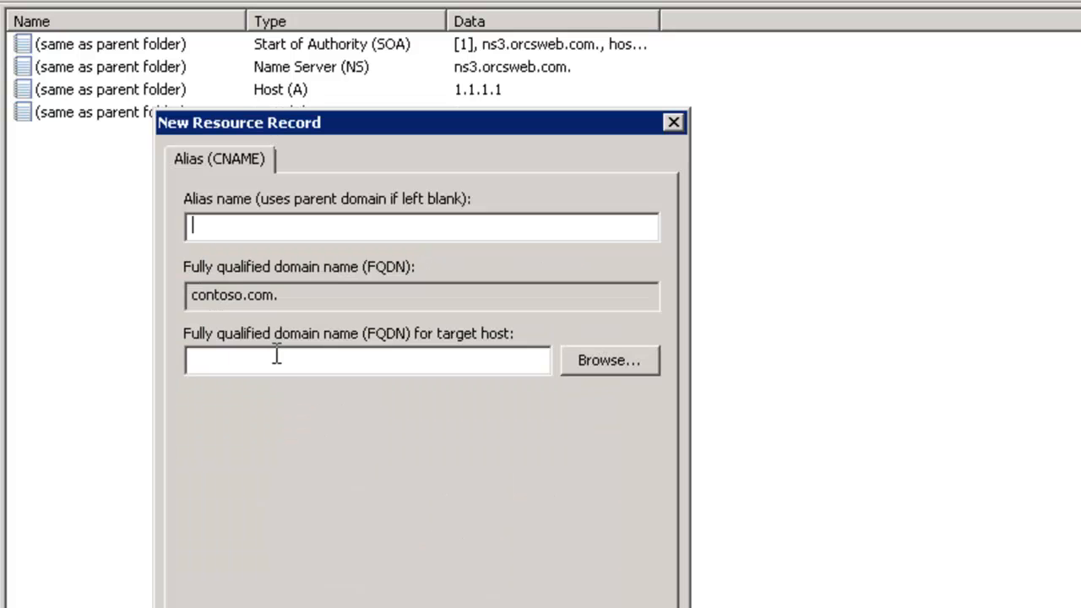
text(www)
key(Tab)
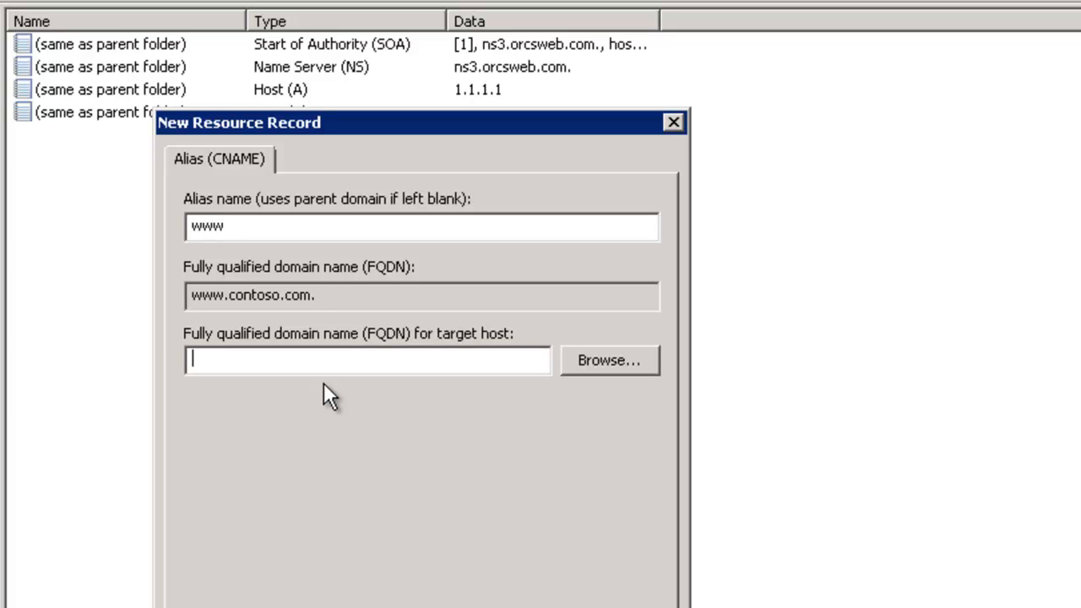
text(contoso.com)
key(Return)
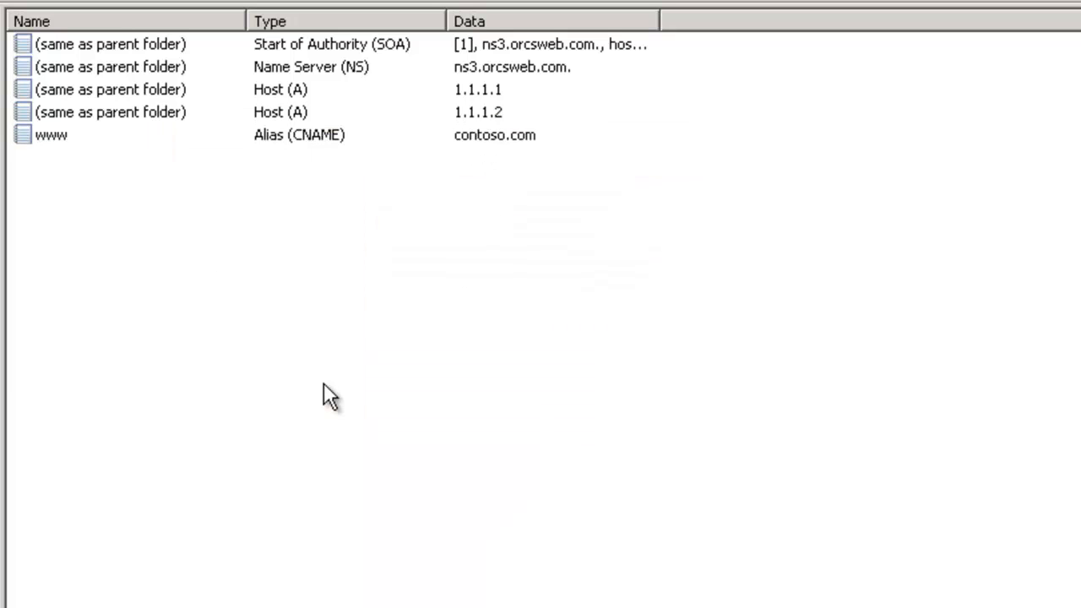
Review the www alias and the two contoso.com host records in the zone's record list
click(59, 138)
click(268, 91)
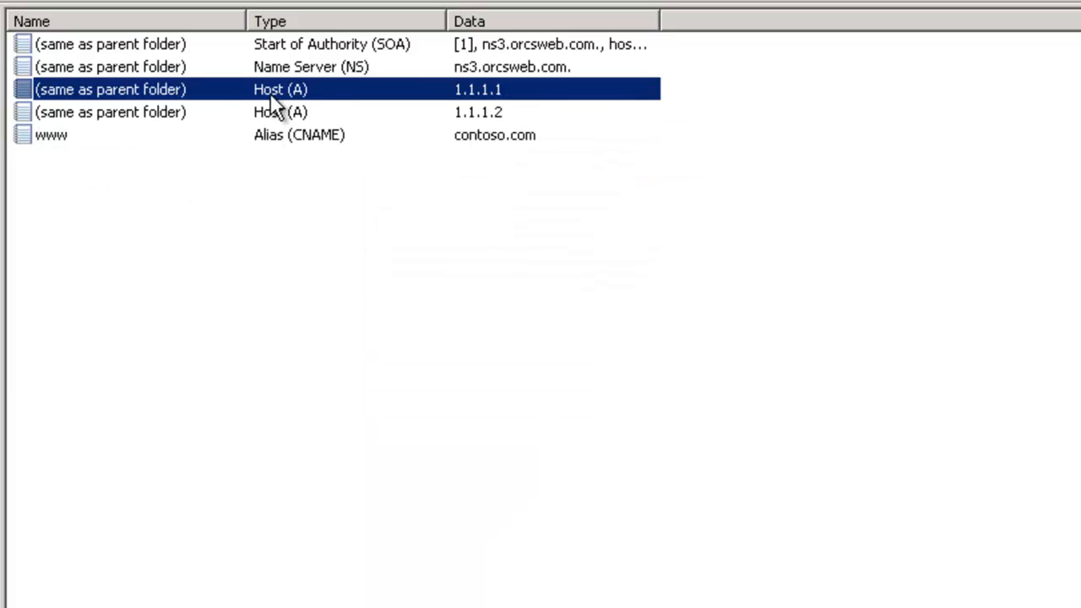
click(451, 112)
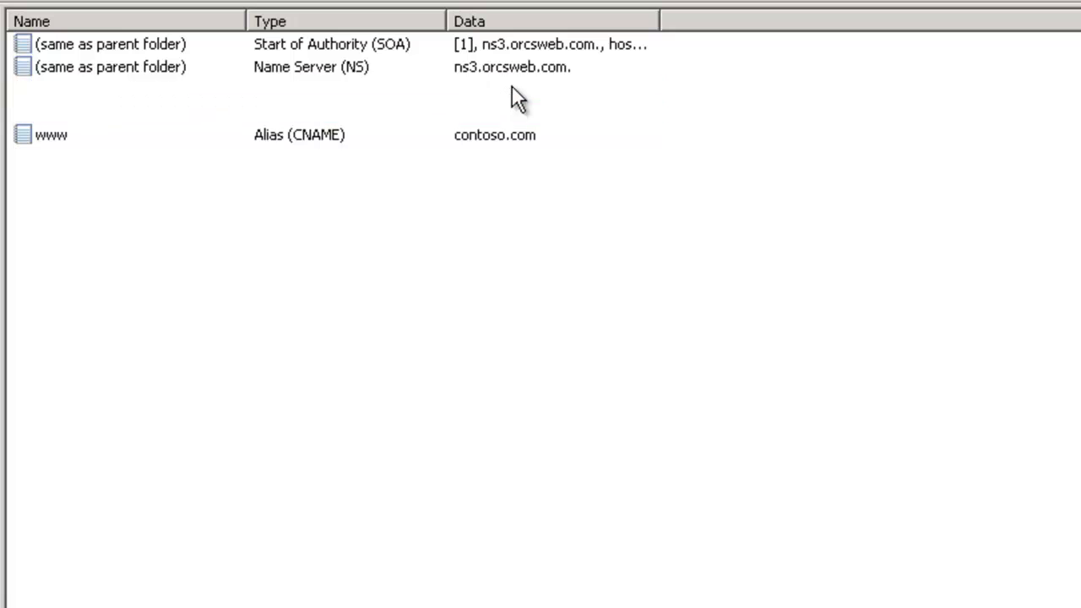
click(513, 94)
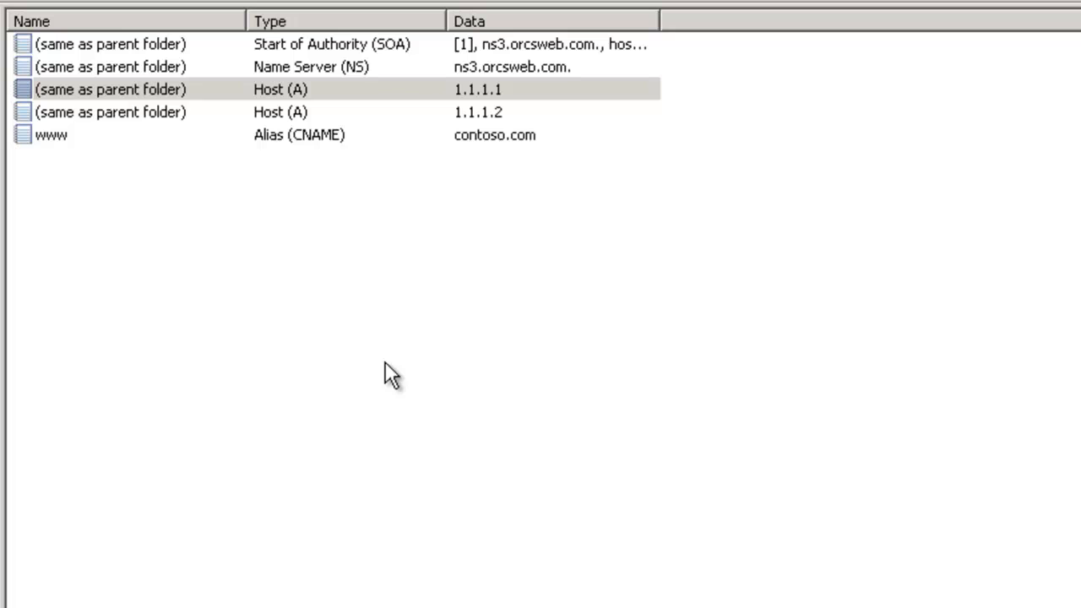
click(502, 93)
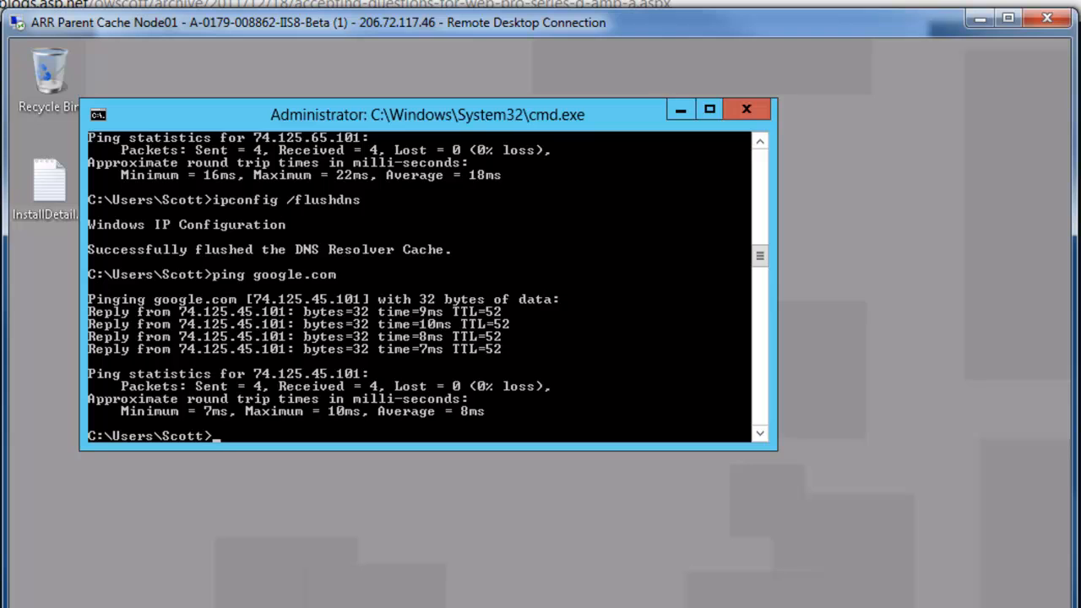
Switch to the ARR Parent Cache Node01 remote desktop, clear its command prompt and ping google.com
text(cls)
key(Return)
text(ping google.com)
key(Return)
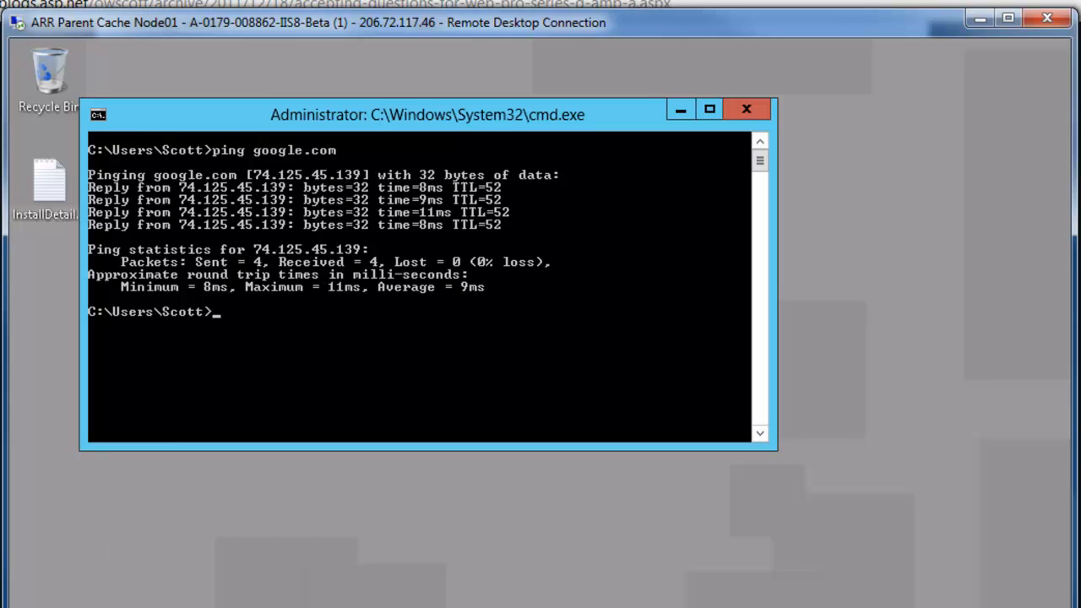
Run ncpa.cpl and open the Internet Protocol Version 4 (TCP/IPv4) properties of the Wired Ethernet Connection
text(ncpa.cpl)
key(Return)
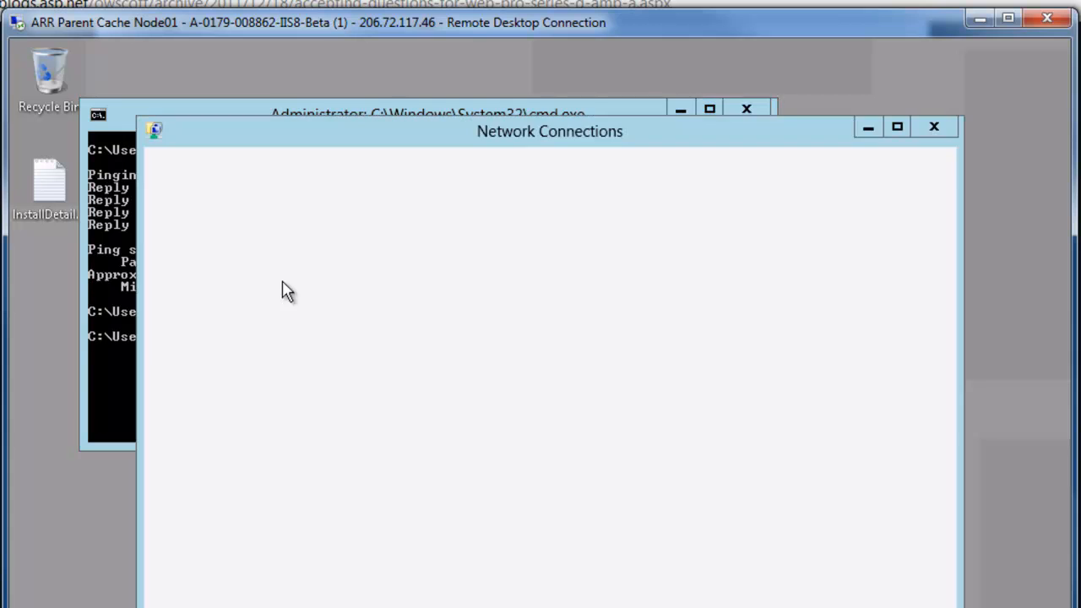
drag(1080, 26, 442, 51)
drag(317, 254, 607, 256)
drag(663, 41, 749, 94)
click(444, 22)
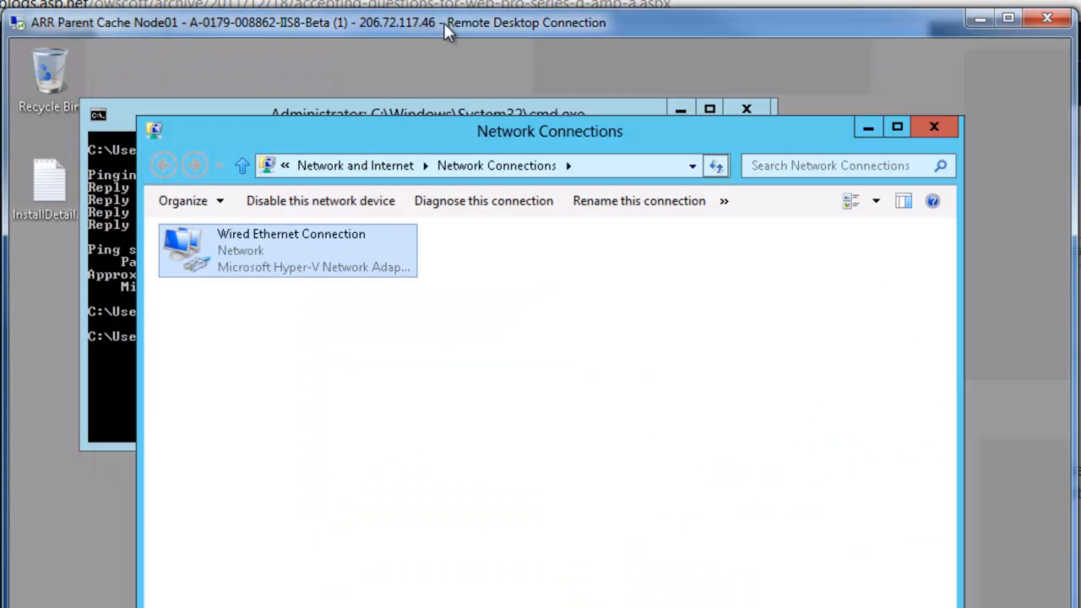
right_click(319, 245)
click(374, 432)
scroll(515, 488, down, 1)
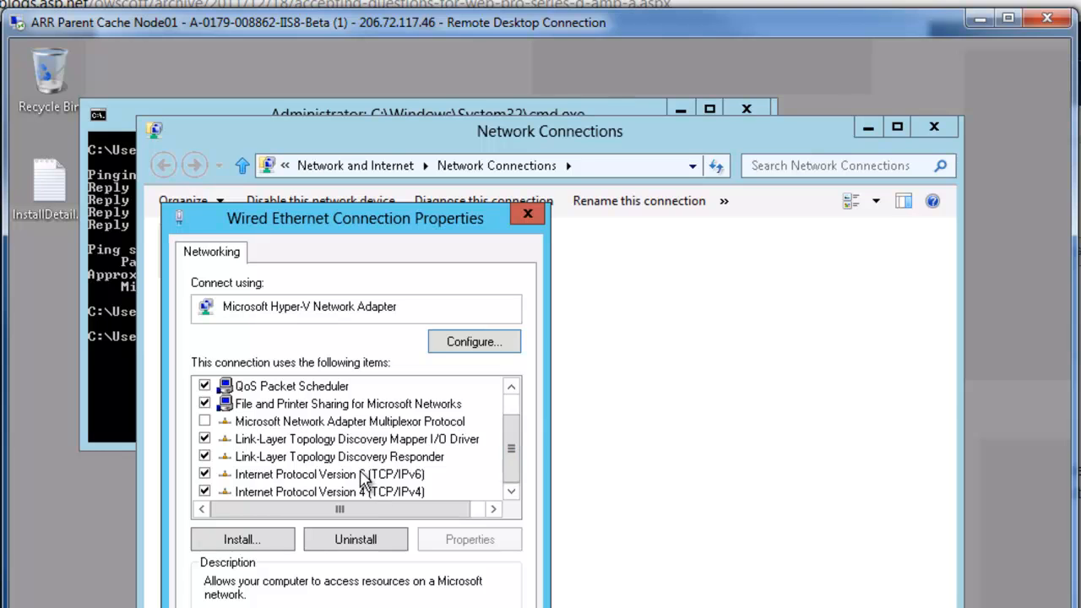
double_click(357, 501)
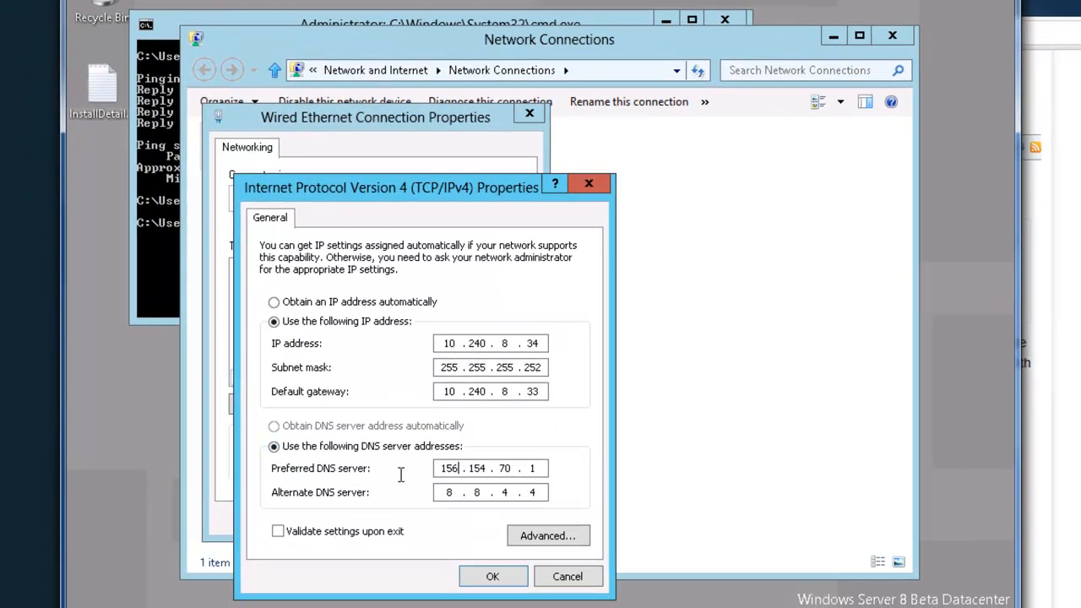
Set the preferred DNS server to 8.8.8.8 and accept the Wired Ethernet Connection's settings
double_click(439, 591)
text(8.8.8.8)
click(494, 576)
click(426, 517)
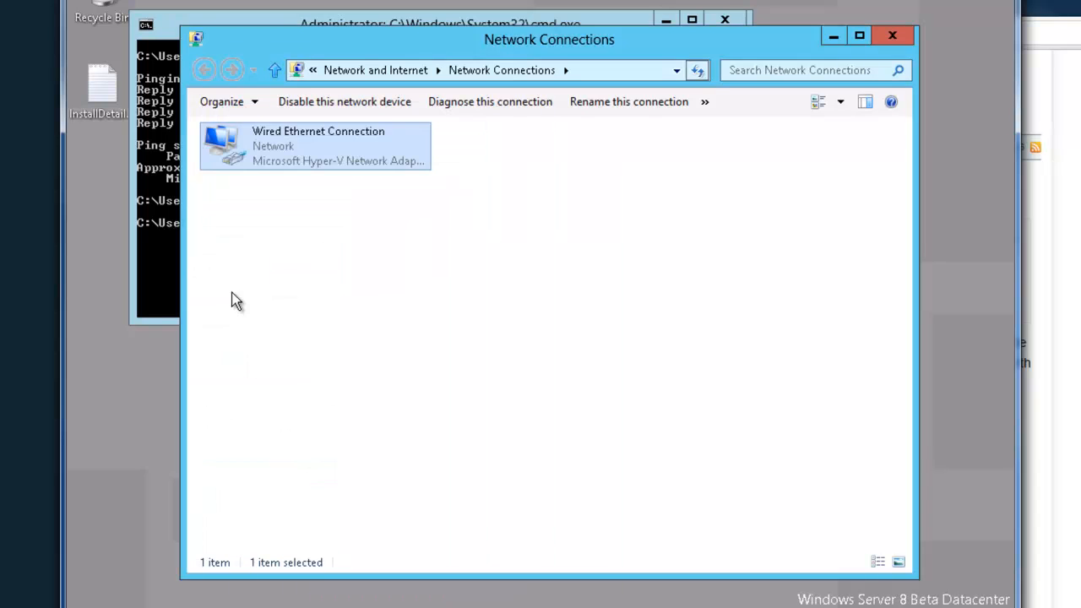
Flush the DNS resolver cache with ipconfig /flushdns in the command prompt and ping google.com again
click(160, 206)
text(i)
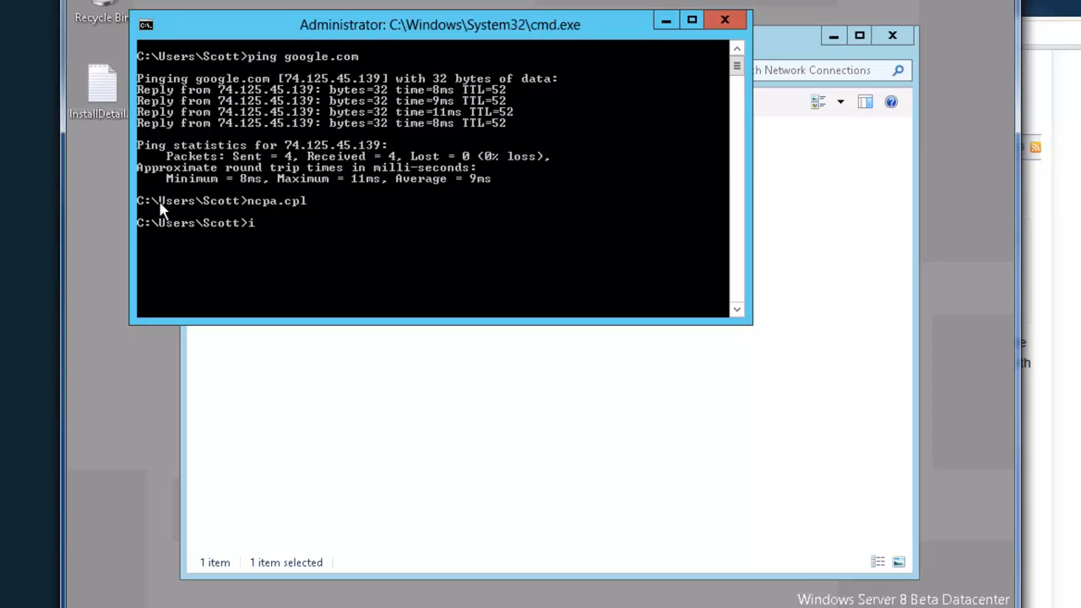
text(pconfig /flushdns)
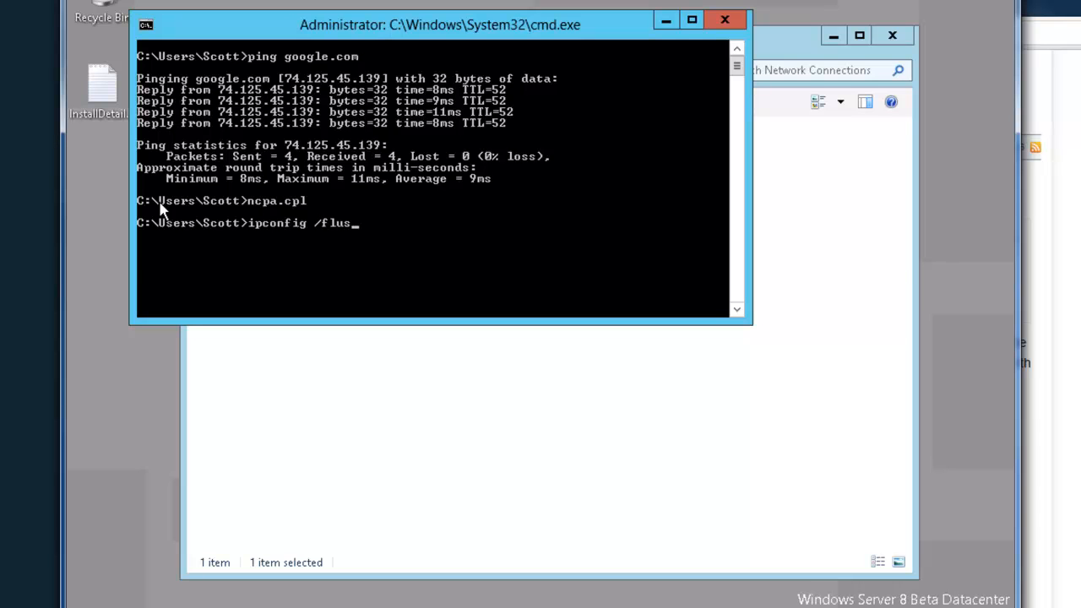
key(Return)
text(ping google.com)
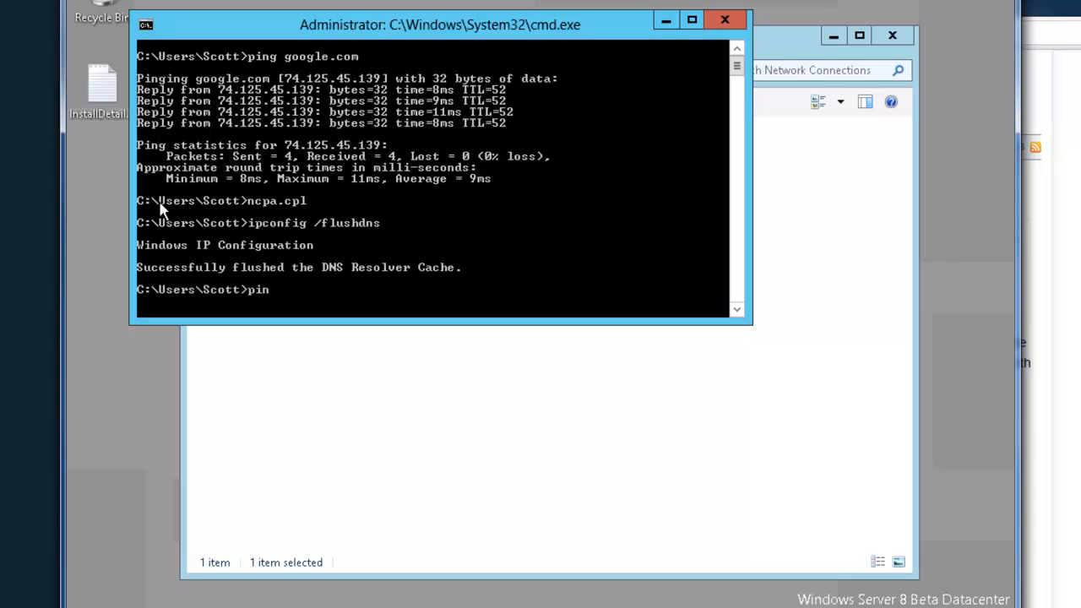
key(Return)
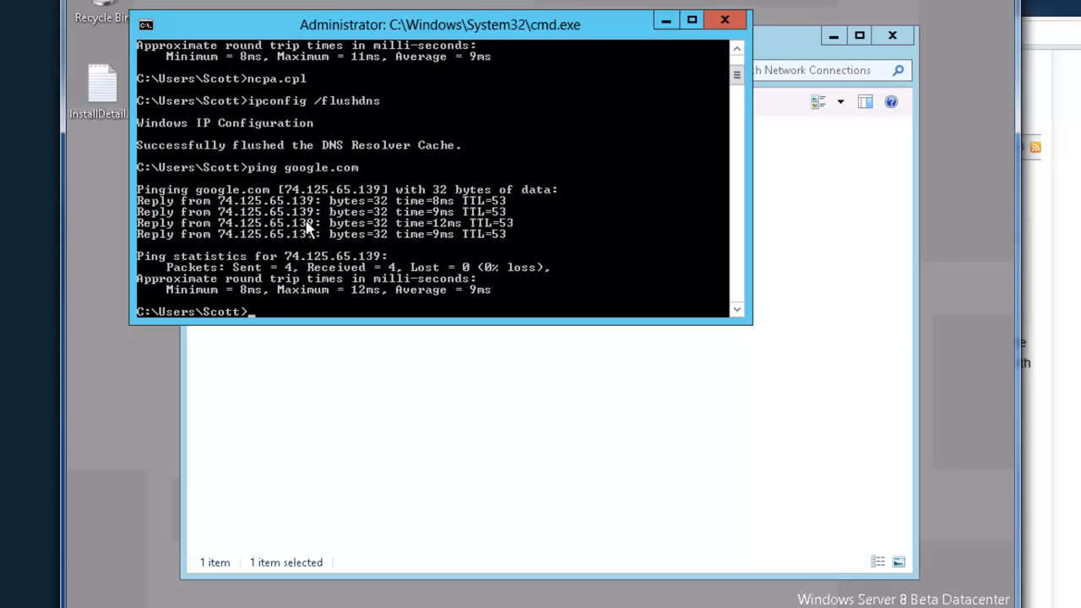
Query google.com with nslookup in the command prompt and compare its returned addresses with the earlier ping output
text(nslookup)
key(Return)
text(google.com)
key(Return)
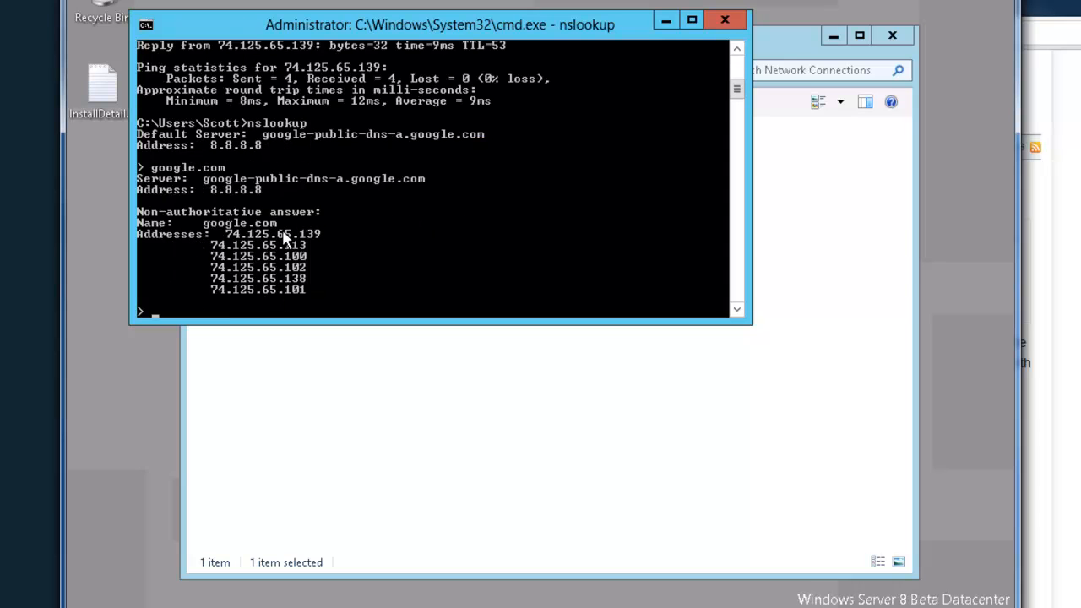
scroll(301, 266, up, 7)
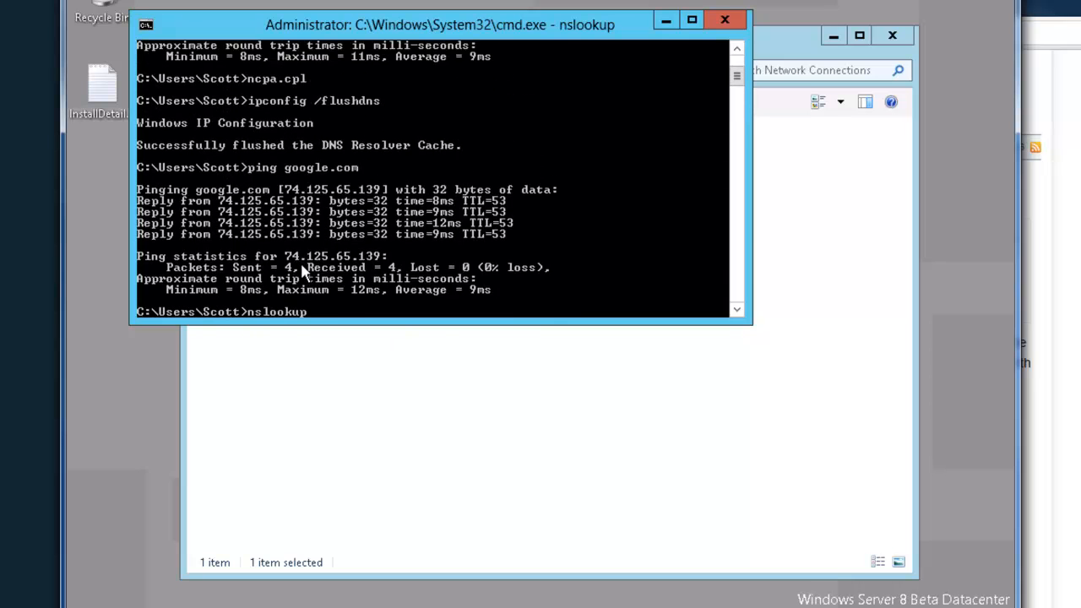
scroll(422, 160, down, 4)
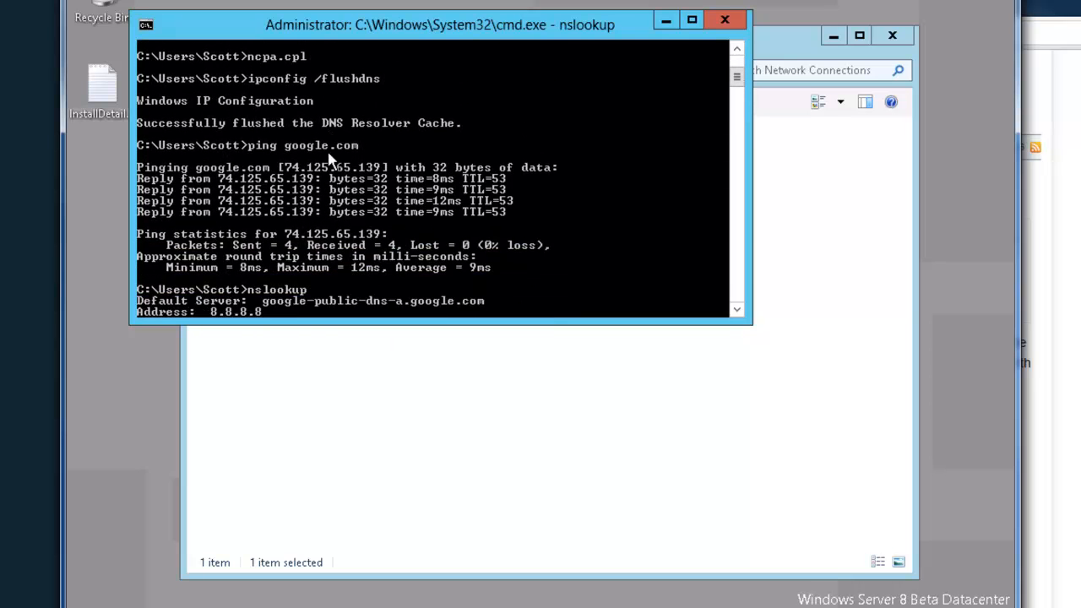
scroll(465, 157, down, 2)
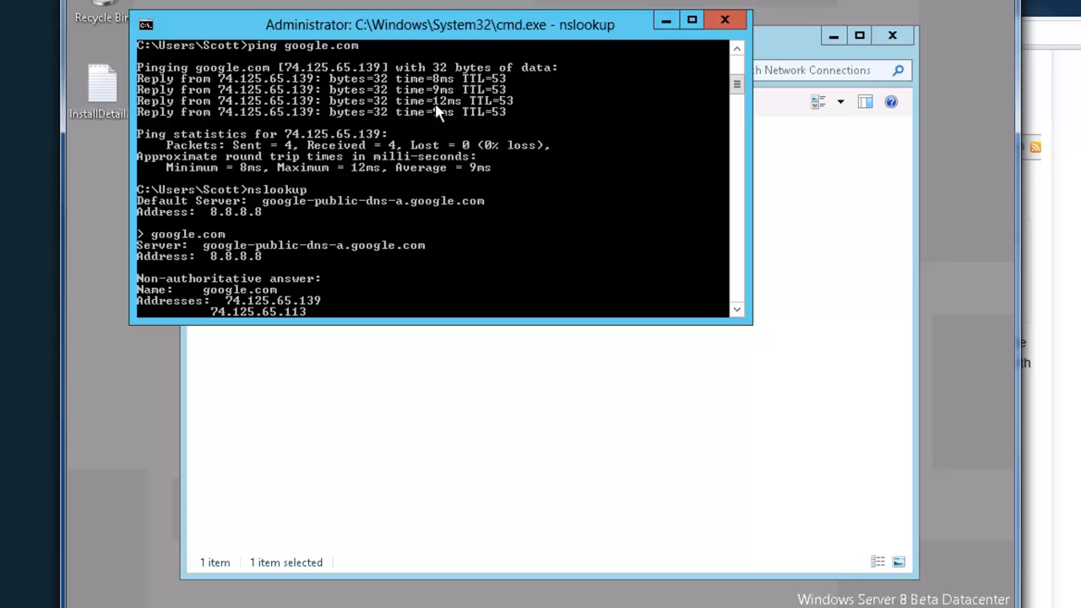
scroll(430, 126, down, 3)
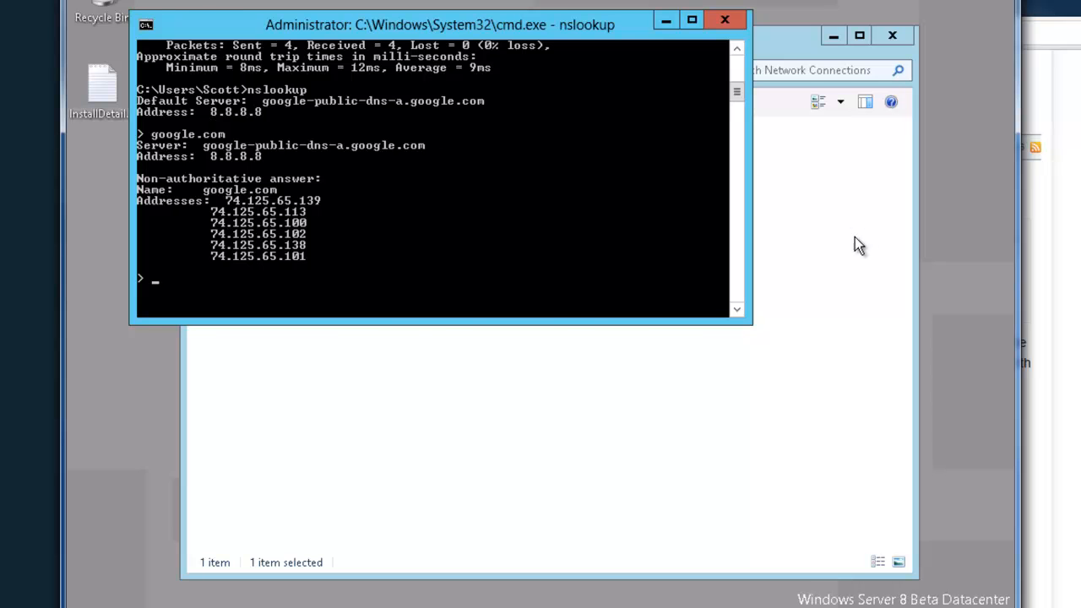
Find the first GTEI DNS (now Verizon) server address, 4.2.2.1, in the browser's free public DNS server list
click(1058, 195)
scroll(545, 456, down, 5)
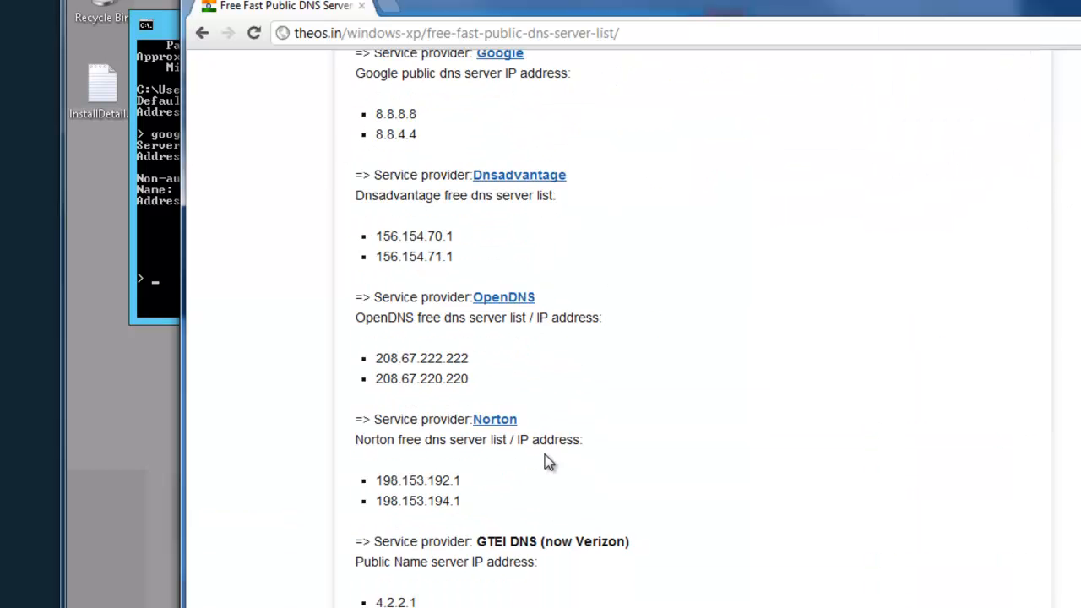
scroll(545, 460, down, 1)
drag(377, 478, 430, 478)
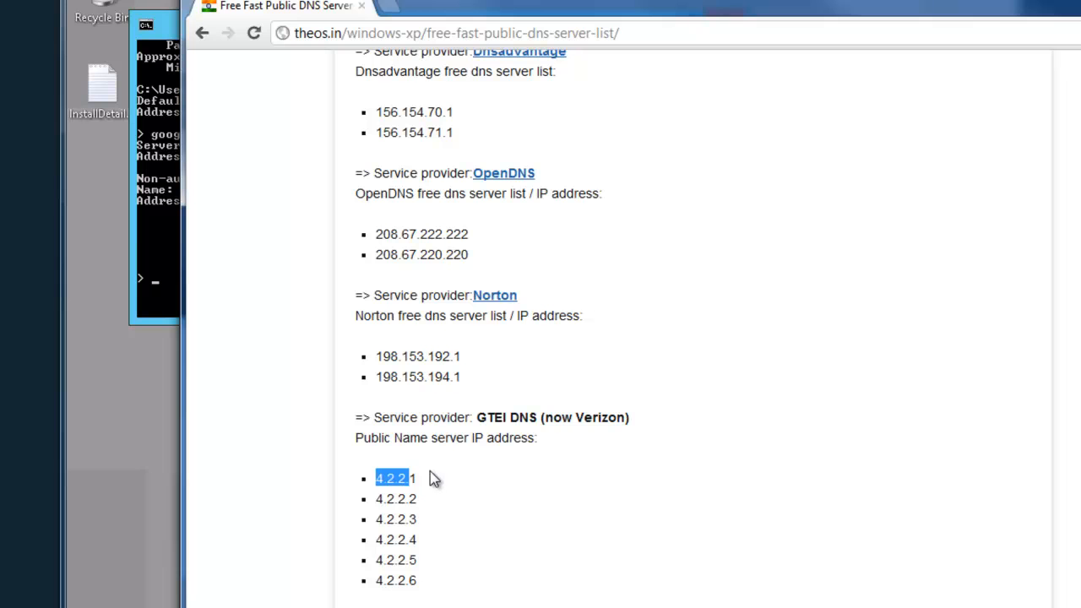
Back in the remote desktop, set the Wired Ethernet Connection's preferred IPv4 DNS server to 4.2.2.1 and accept the connection settings
click(169, 34)
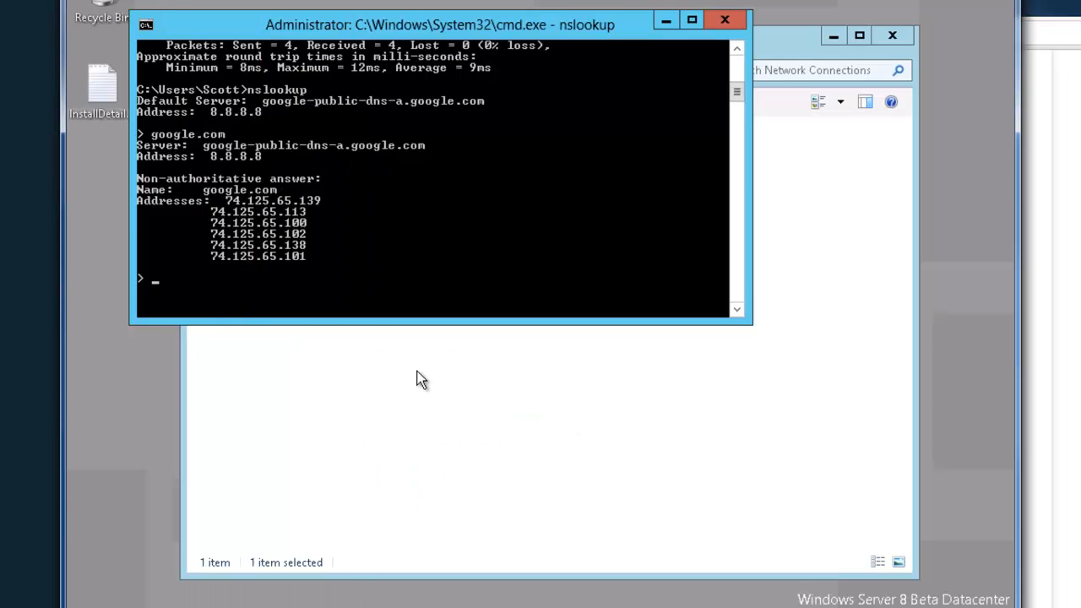
click(419, 380)
right_click(258, 164)
click(330, 326)
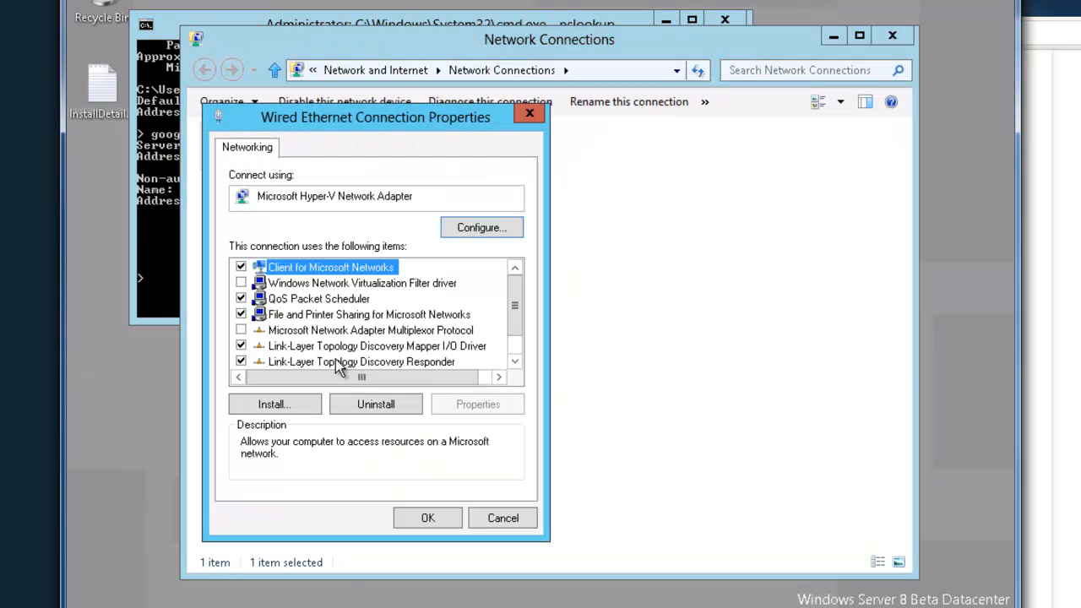
scroll(473, 342, down, 1)
double_click(376, 366)
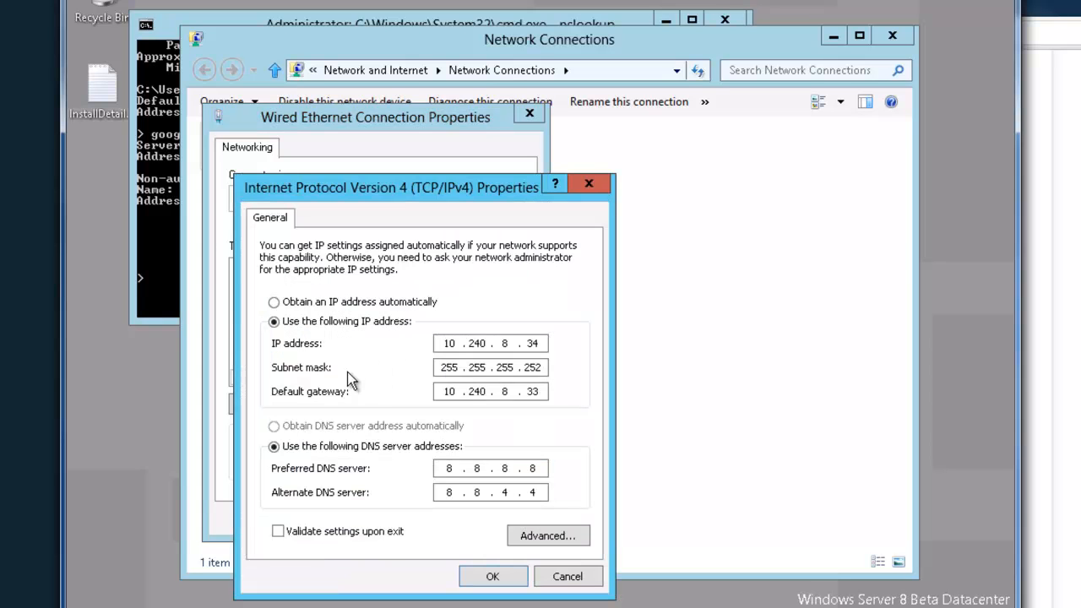
double_click(451, 468)
text(4.2.2.1)
key(Return)
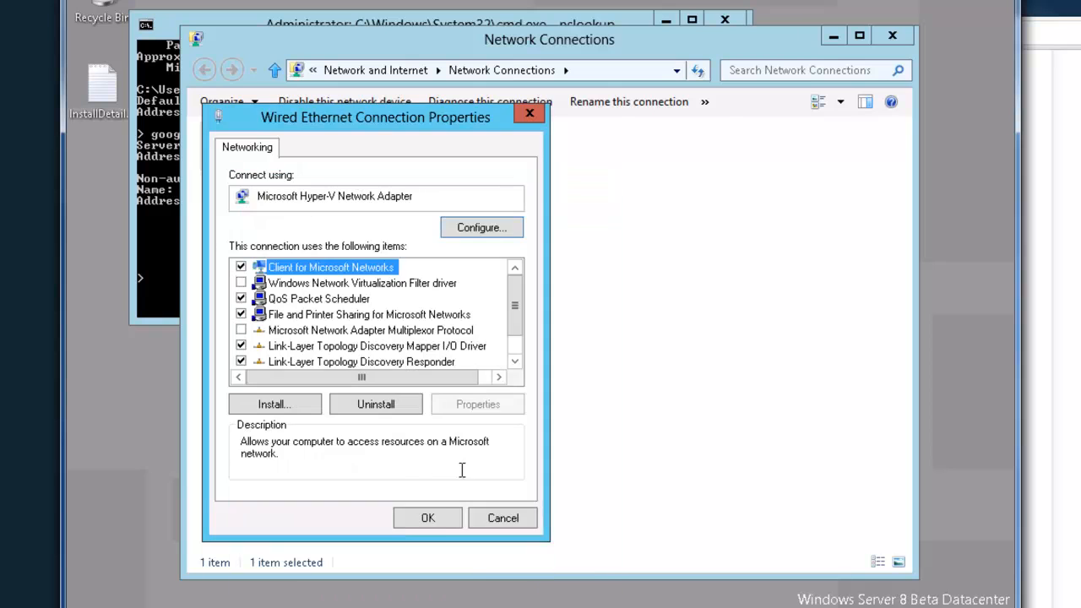
click(418, 519)
Exit nslookup, flush the DNS resolver cache with ipconfig /flushdns and ping google.com
click(177, 216)
text(exit)
key(Return)
text(ipconfig /flush)
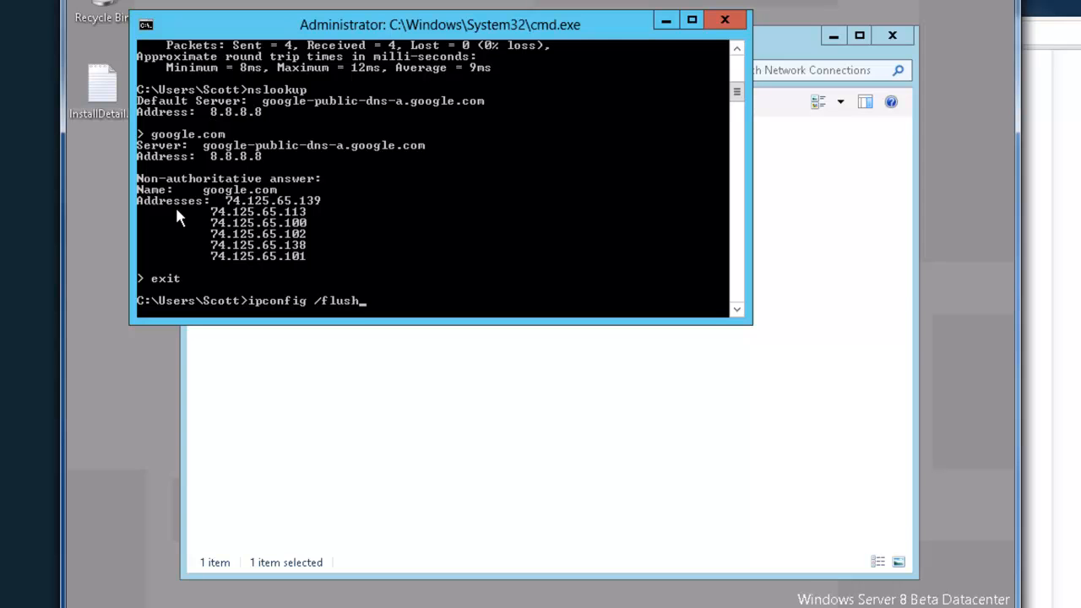
text(dns)
key(Return)
text(ping google.c)
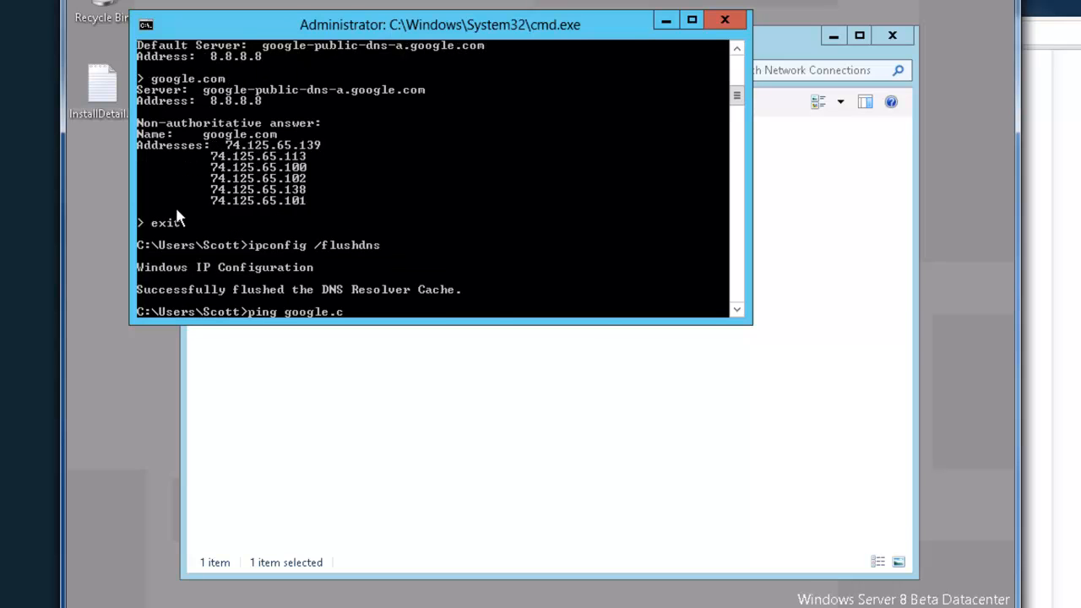
text(om)
key(Return)
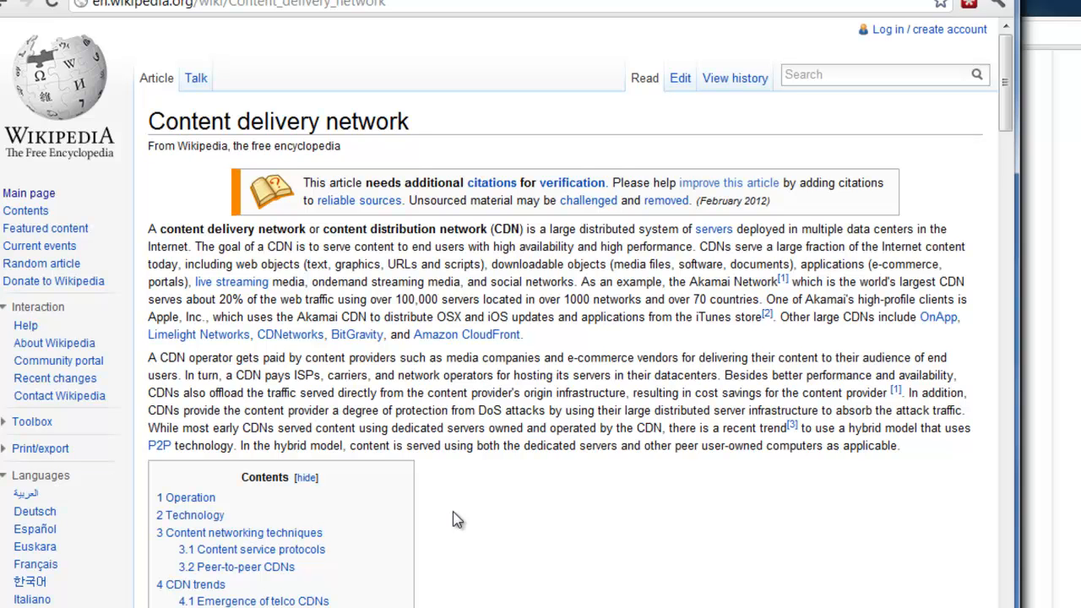
Examine the introduction of Wikipedia's Content delivery network article, highlighting the CDN definition, Akamai and its share of web traffic
drag(488, 229, 321, 233)
click(339, 350)
double_click(719, 281)
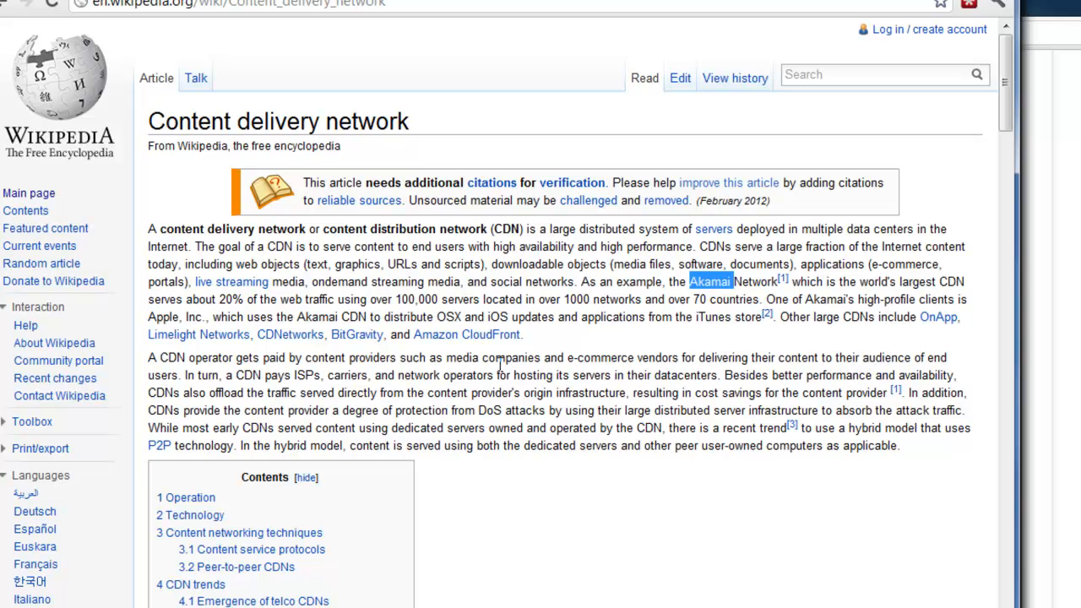
drag(184, 300, 385, 302)
click(382, 304)
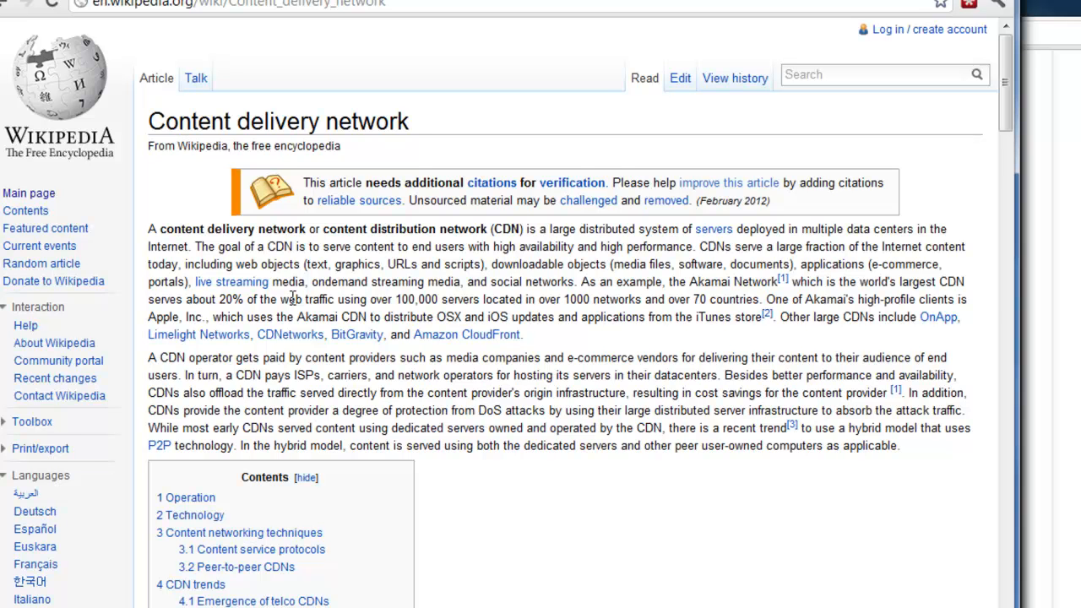
Review the article's list of traditional commercial CDNs, highlighting Akamai Technologies
scroll(359, 308, down, 20)
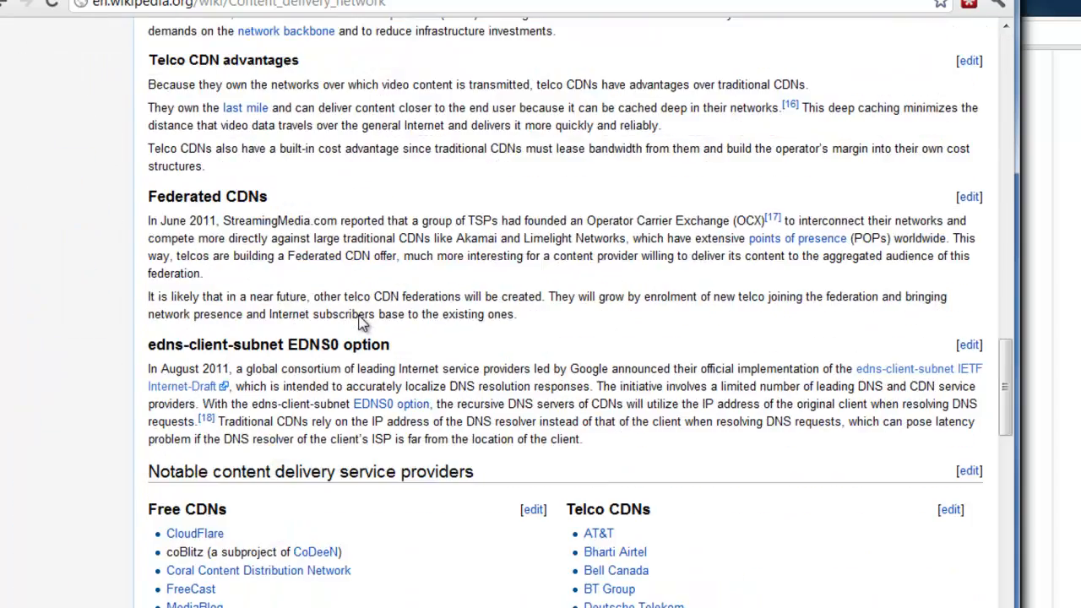
scroll(360, 323, down, 6)
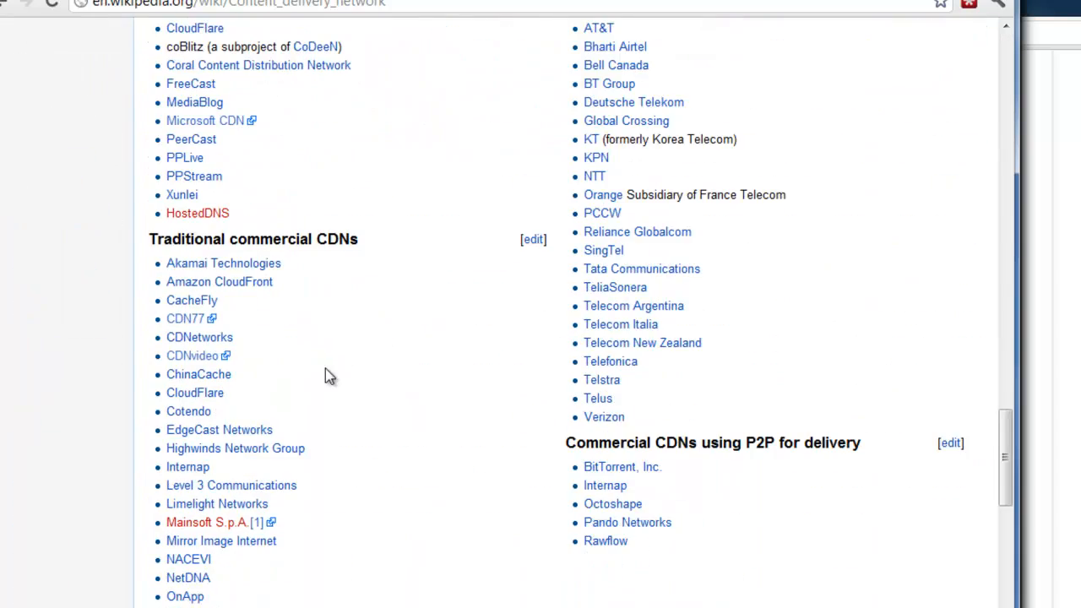
drag(270, 260, 166, 263)
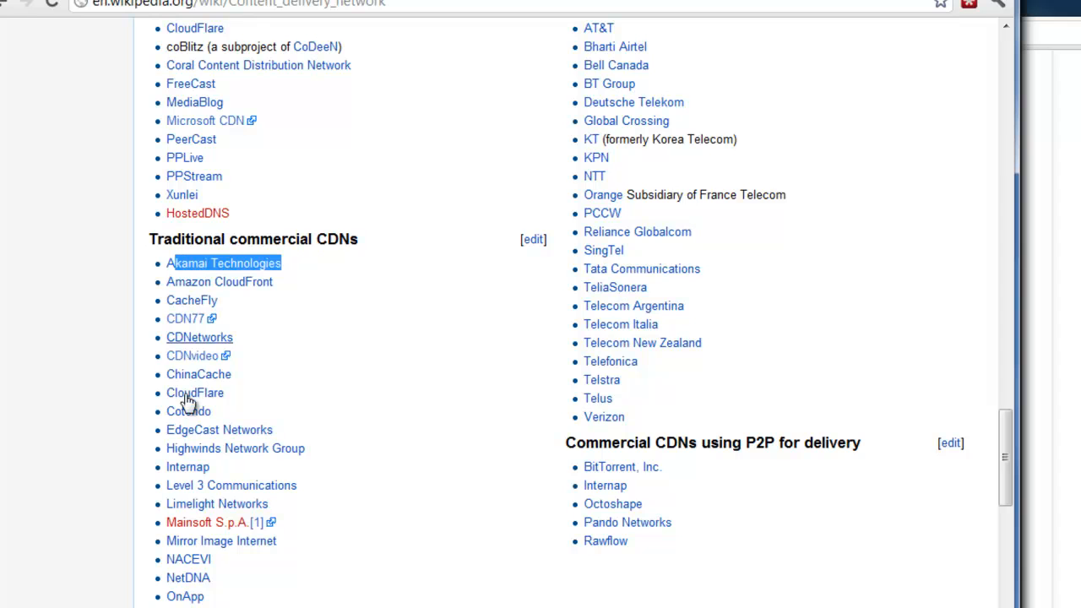
click(305, 488)
scroll(309, 494, up, 1)
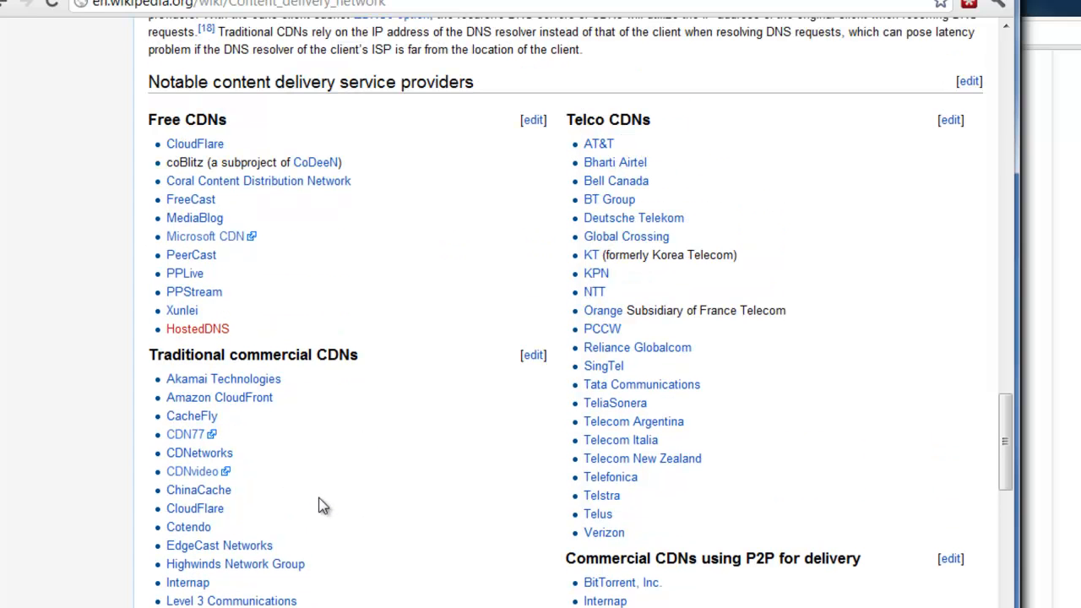
Point out the Telco CDNs and Commercial CDNs using P2P for delivery headings by highlighting their text
drag(573, 121, 673, 121)
click(675, 123)
double_click(761, 558)
click(796, 559)
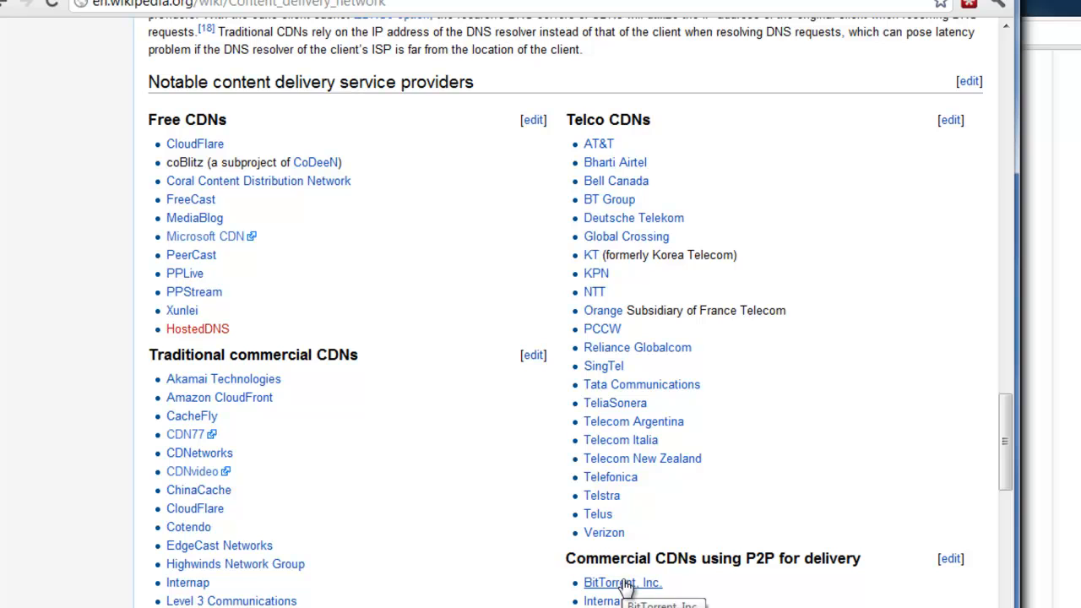
double_click(676, 558)
click(712, 575)
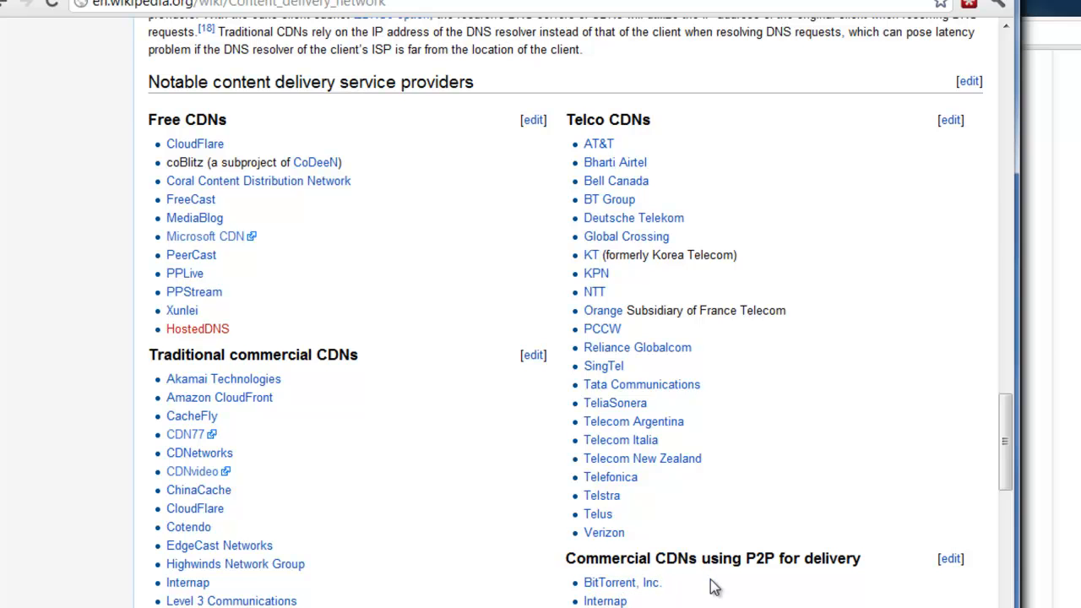
Skim the remaining sections and contents of the Content delivery network article, then close its browser window
scroll(711, 587, up, 20)
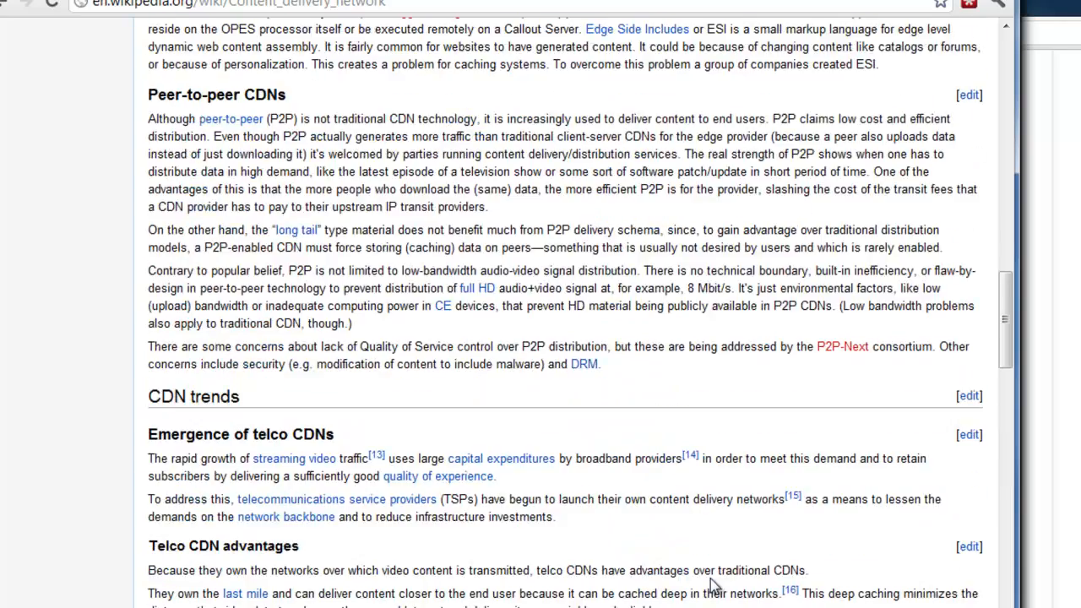
scroll(711, 587, down, 1)
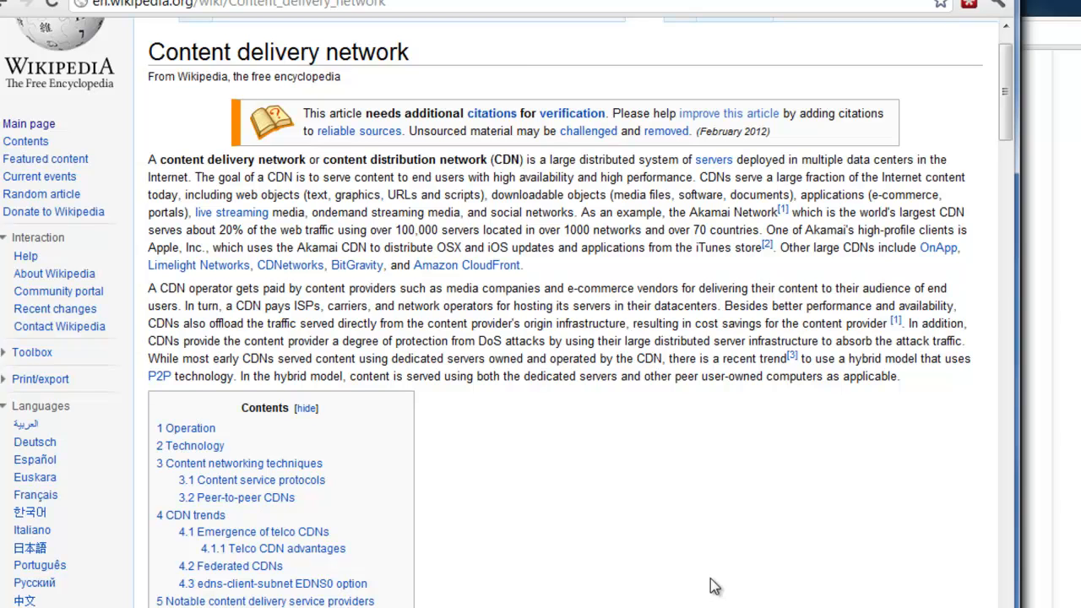
scroll(707, 579, down, 1)
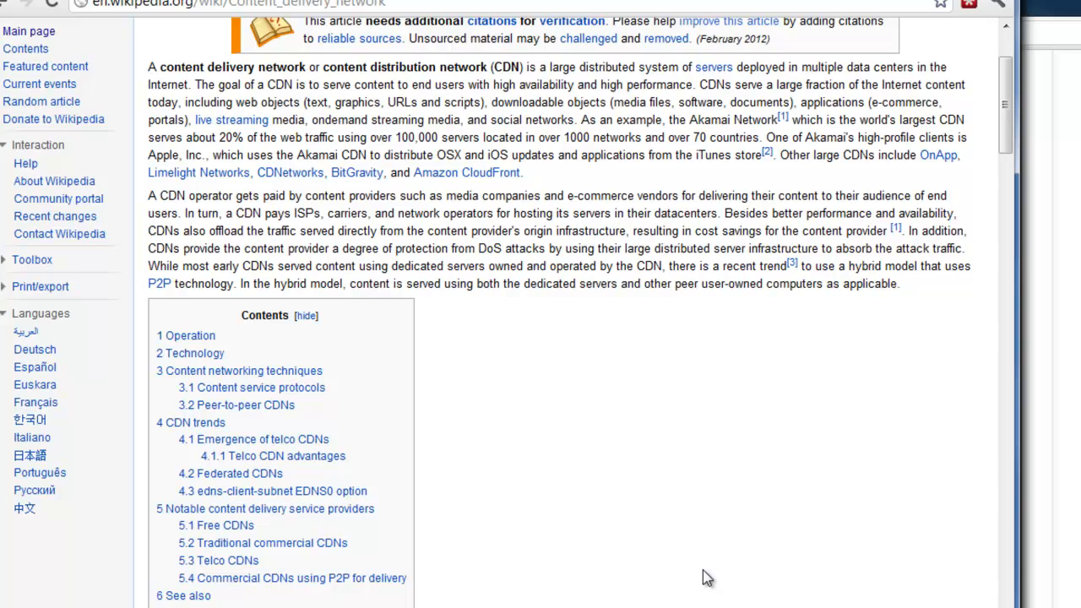
scroll(765, 431, up, 2)
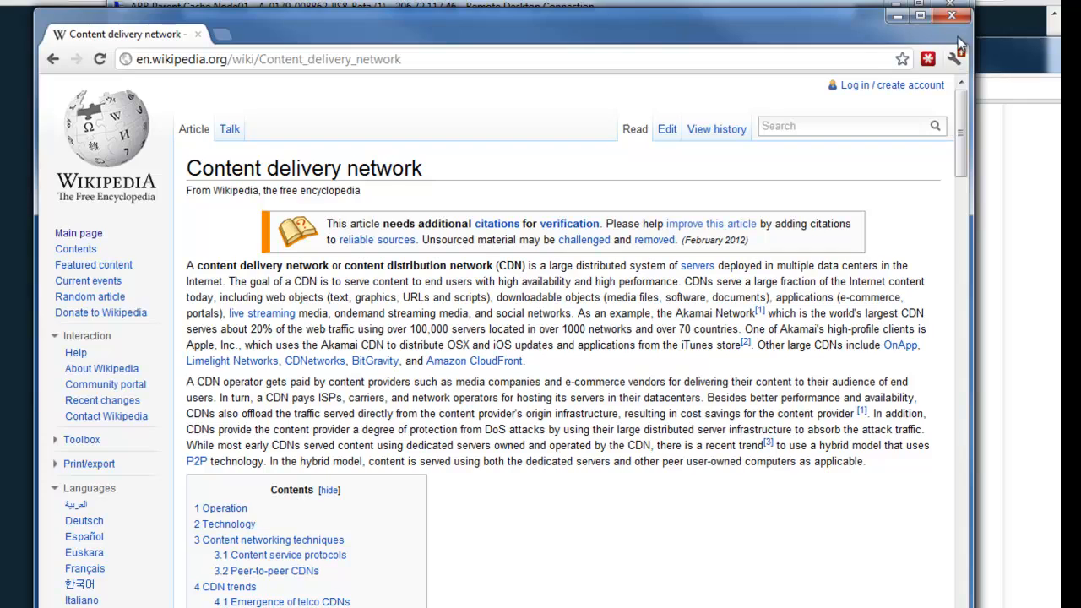
click(949, 20)
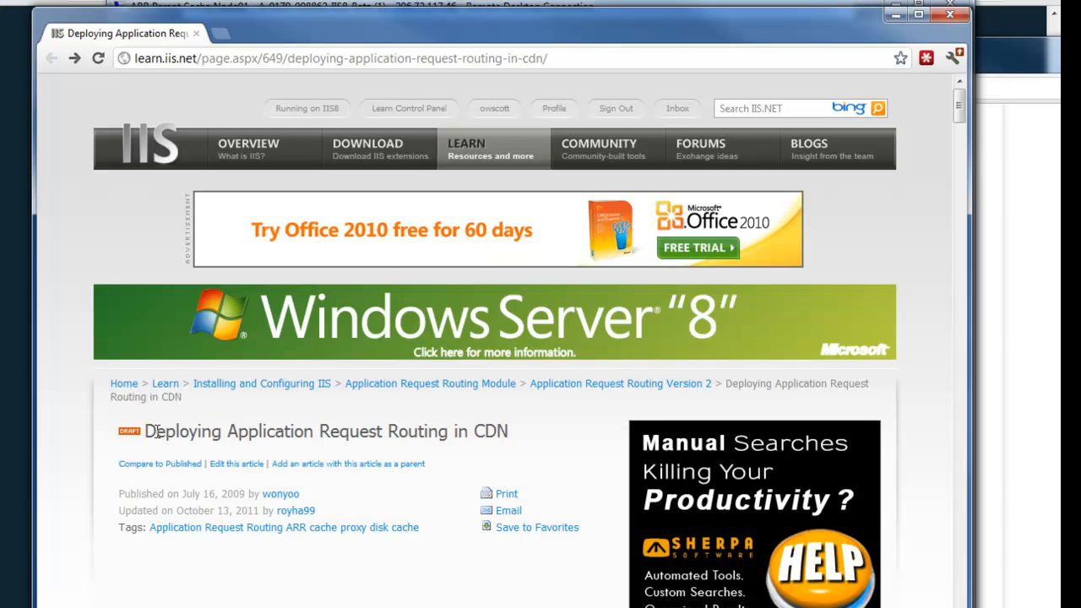
Examine the child and parent cache node diagram in the Deploying Application Request Routing in CDN article
drag(209, 494, 200, 493)
scroll(203, 498, down, 3)
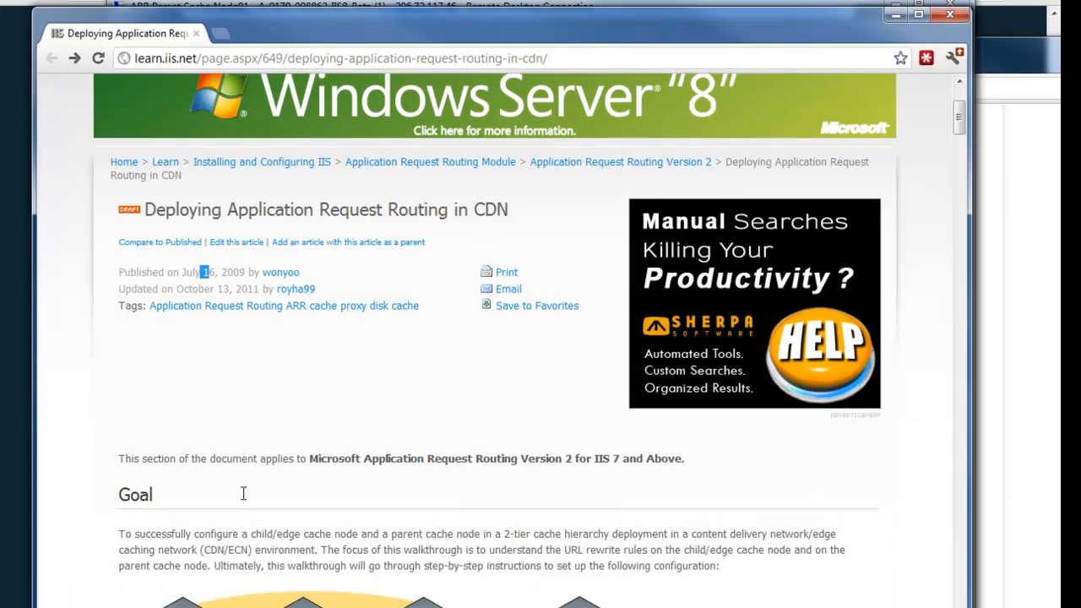
scroll(261, 491, down, 2)
scroll(426, 480, down, 1)
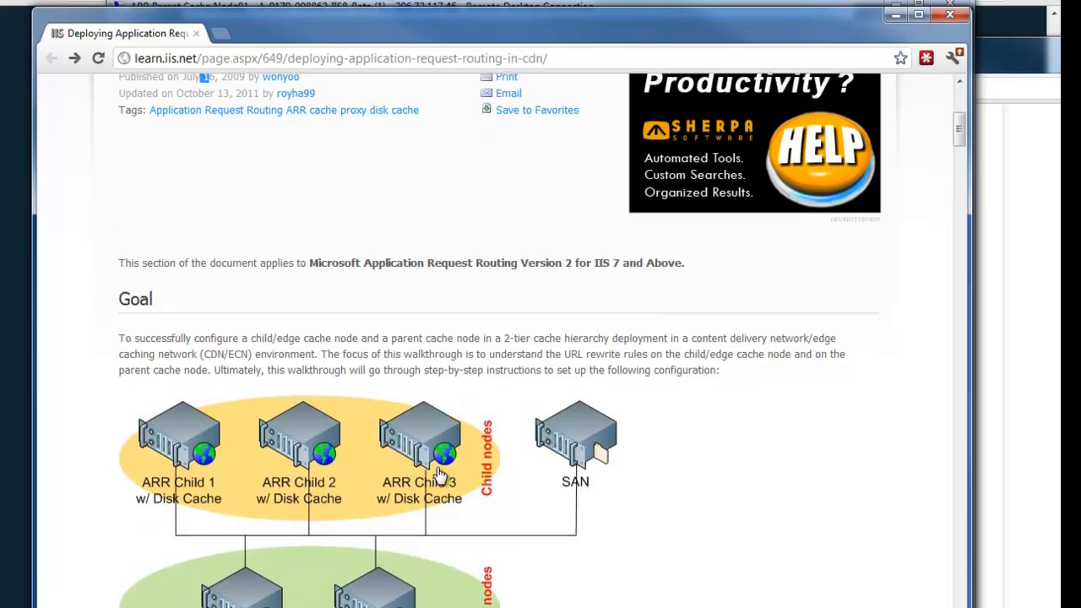
scroll(440, 476, down, 1)
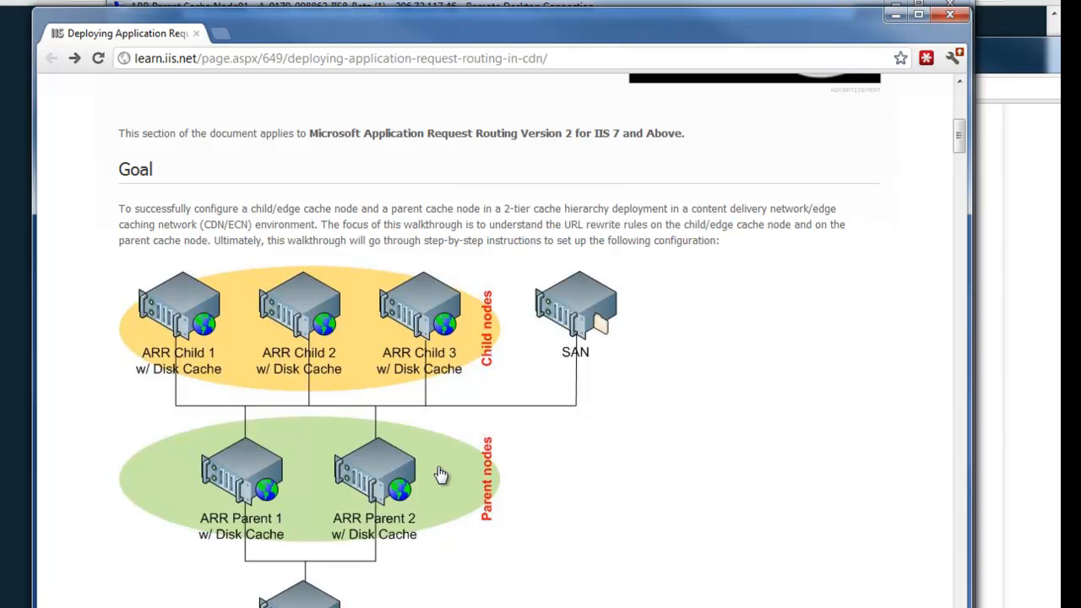
scroll(441, 475, down, 1)
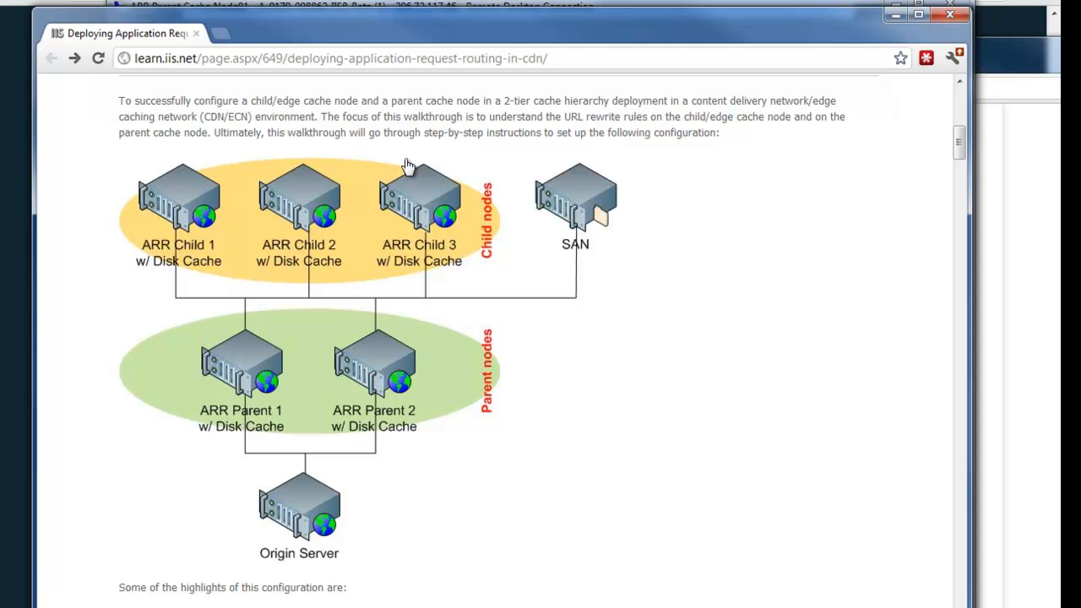
Look through the article's configuration highlights, prerequisites and steps for configuring the child/edge cache node
click(606, 57)
click(606, 58)
scroll(684, 380, down, 6)
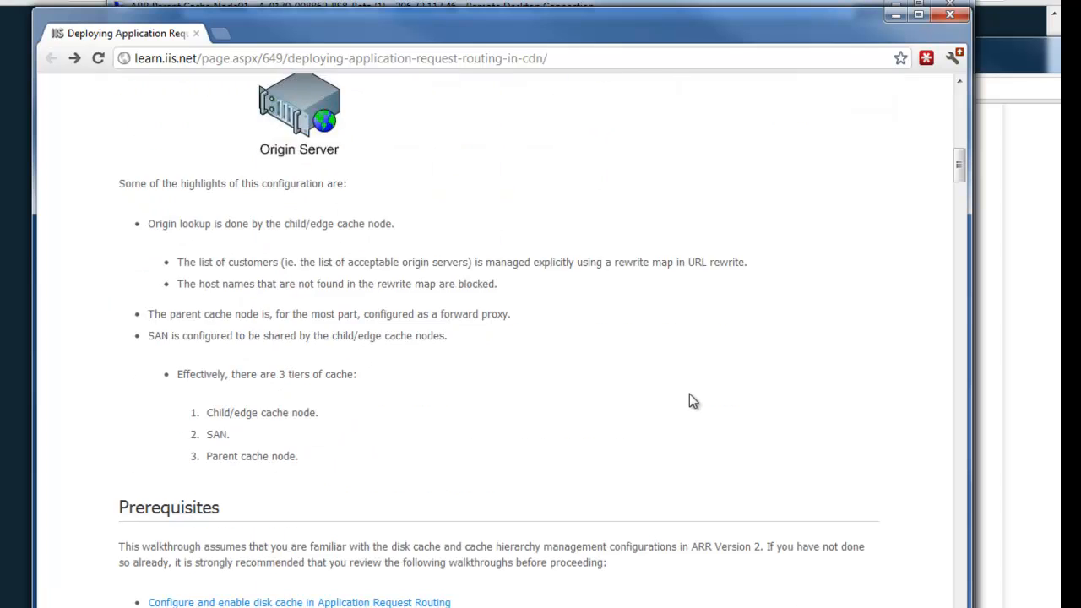
scroll(689, 393, down, 3)
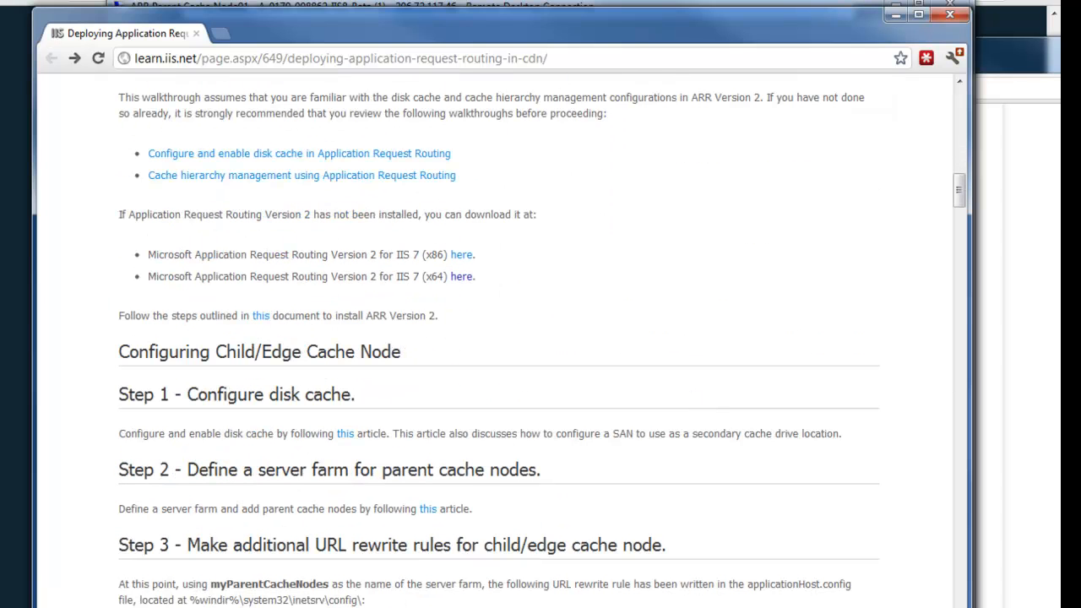
Switch to IIS Manager in the ARR ChildEdge Cache Node01 remote desktop
click(189, 607)
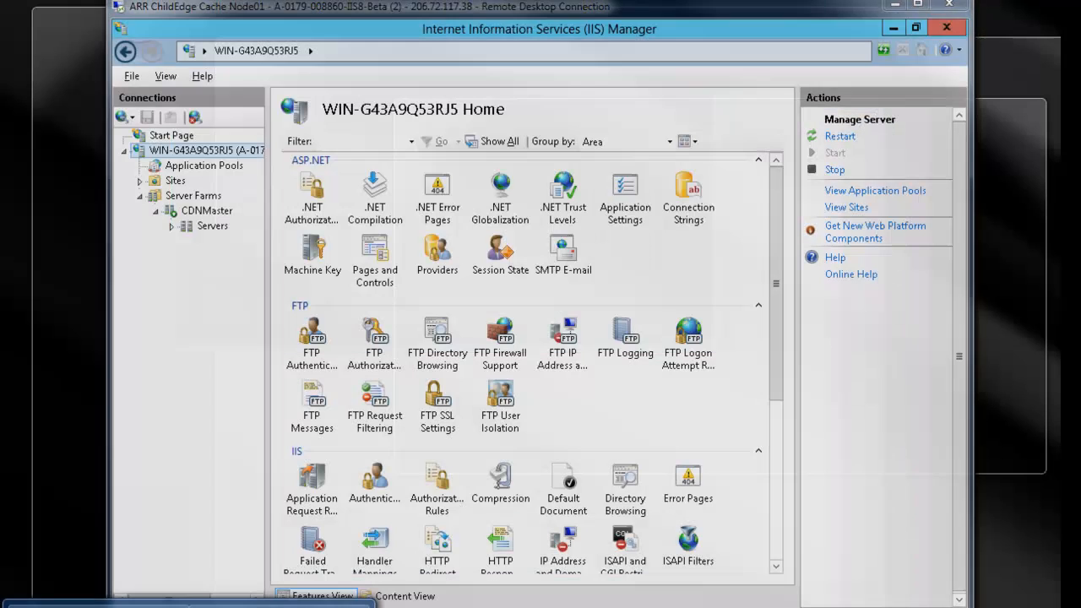
click(291, 607)
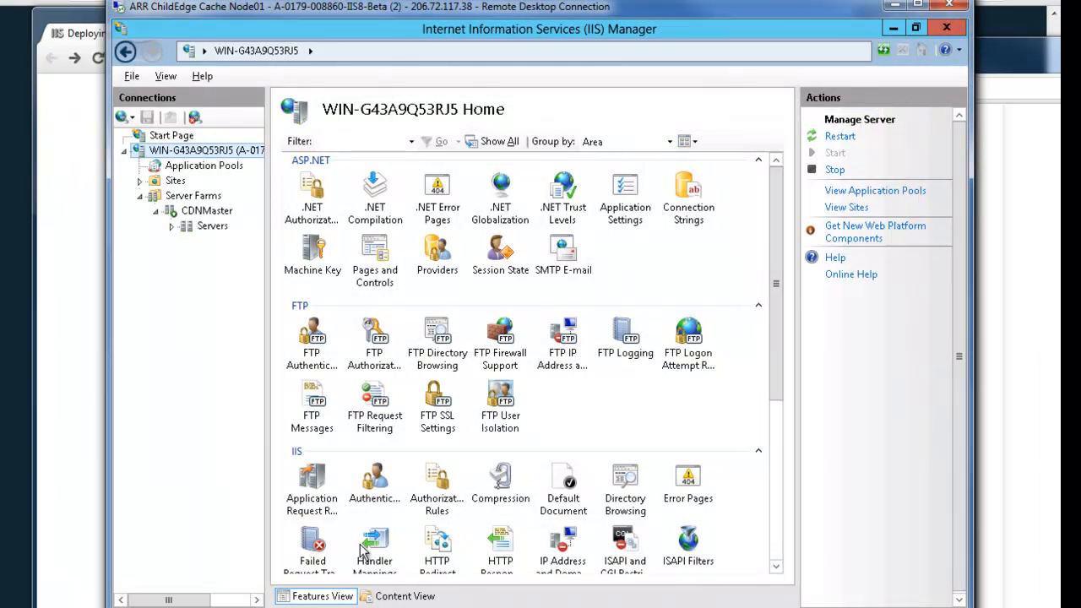
Inspect the servers listed in the CDNMaster server farm and select 206.72.117.46
click(205, 211)
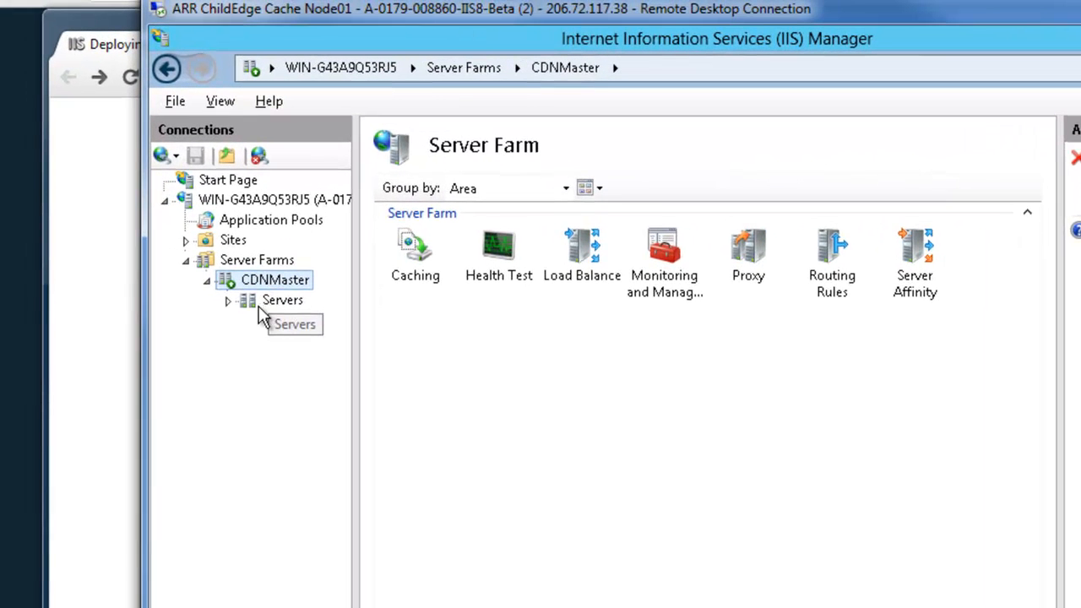
click(267, 303)
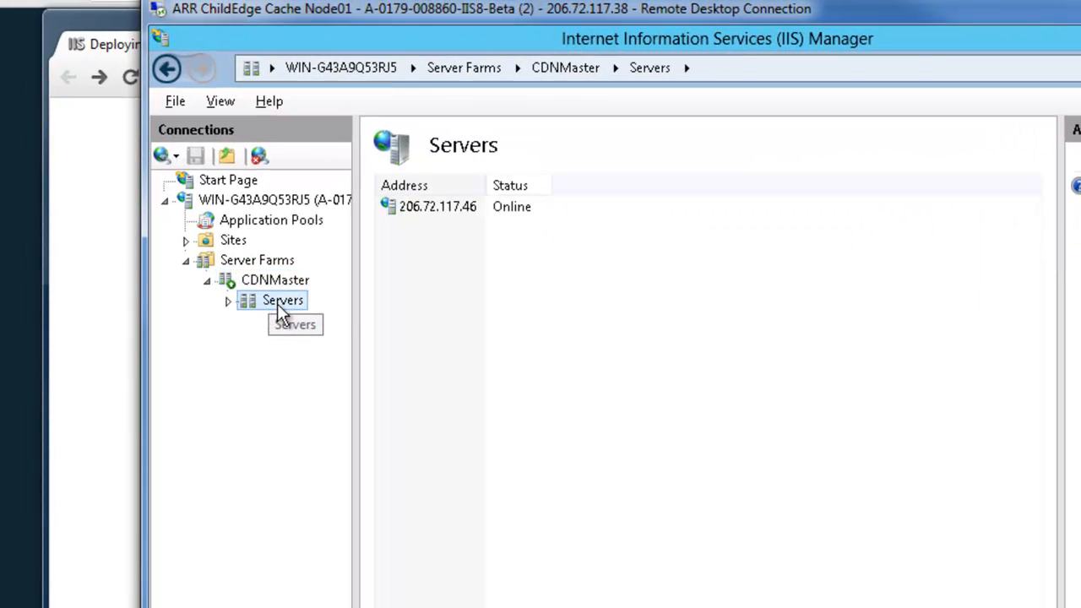
click(440, 209)
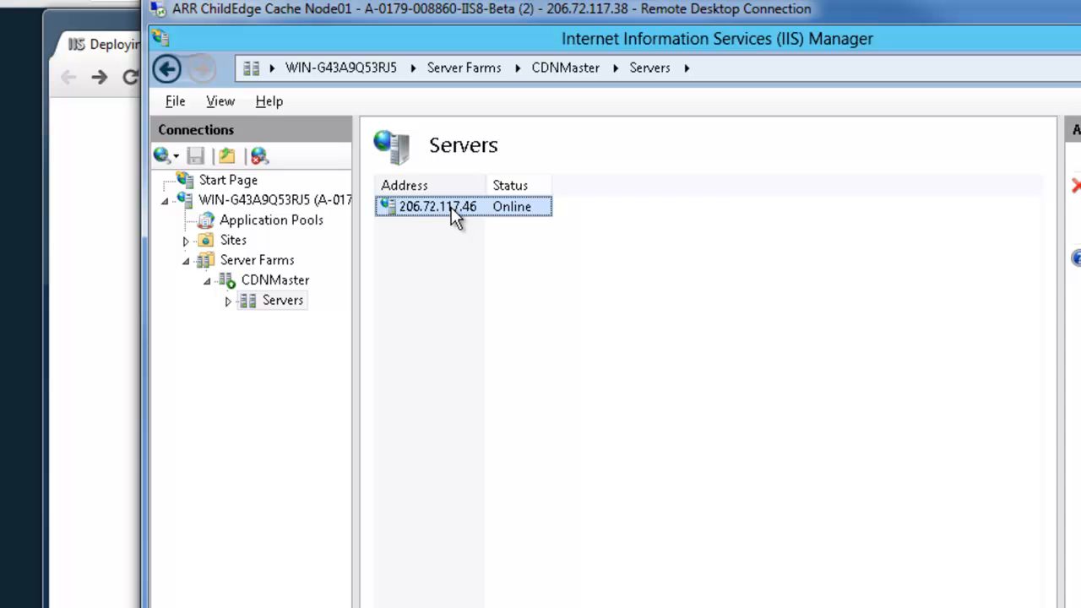
Open the server-level Application Request Routing Cache settings and select the C:\Cache primary drive
click(272, 203)
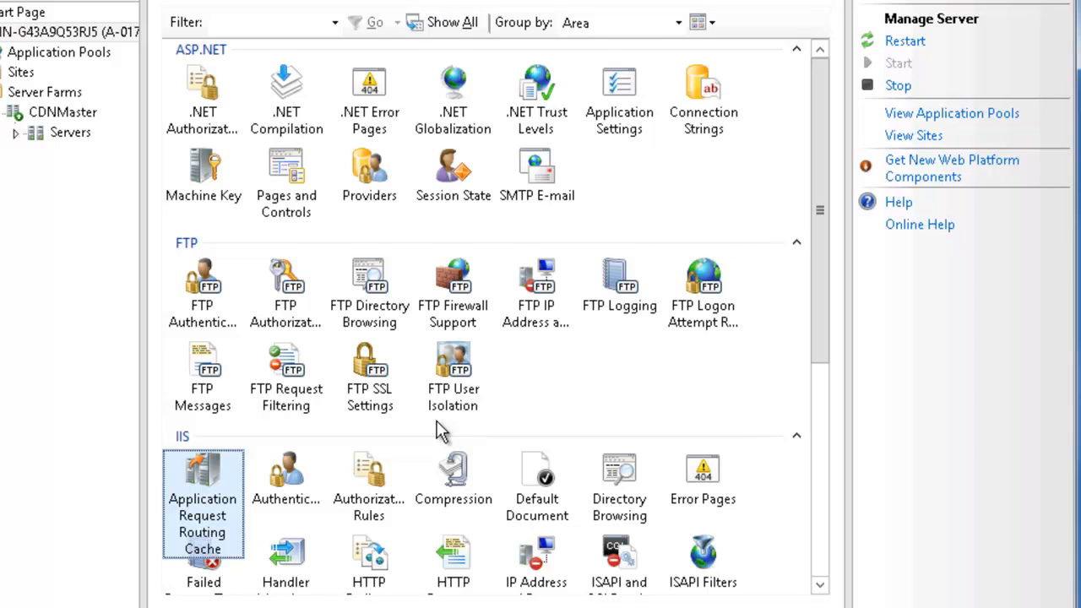
key(Return)
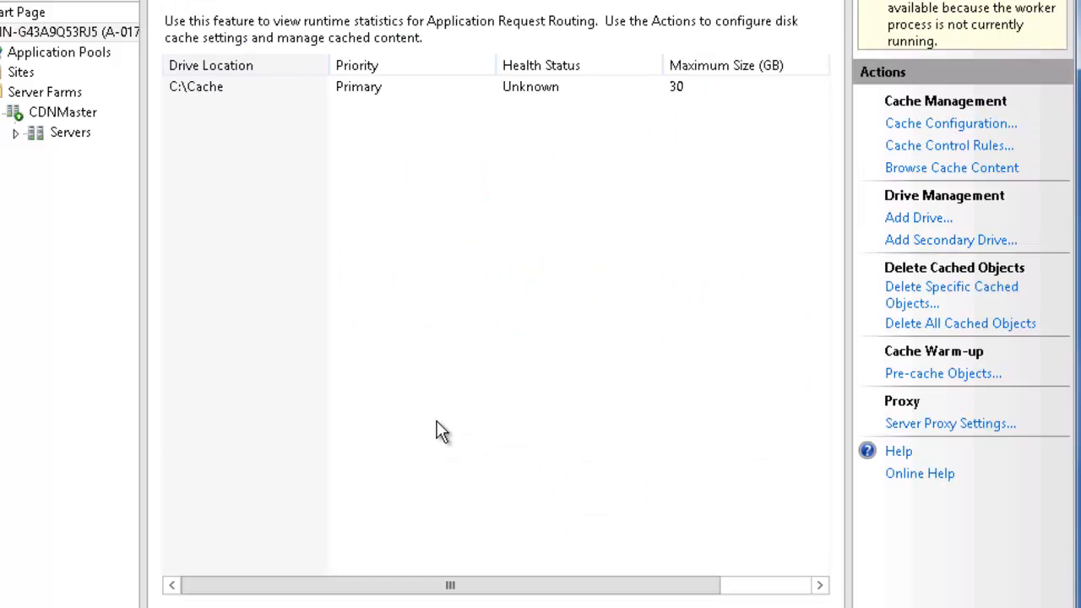
click(383, 87)
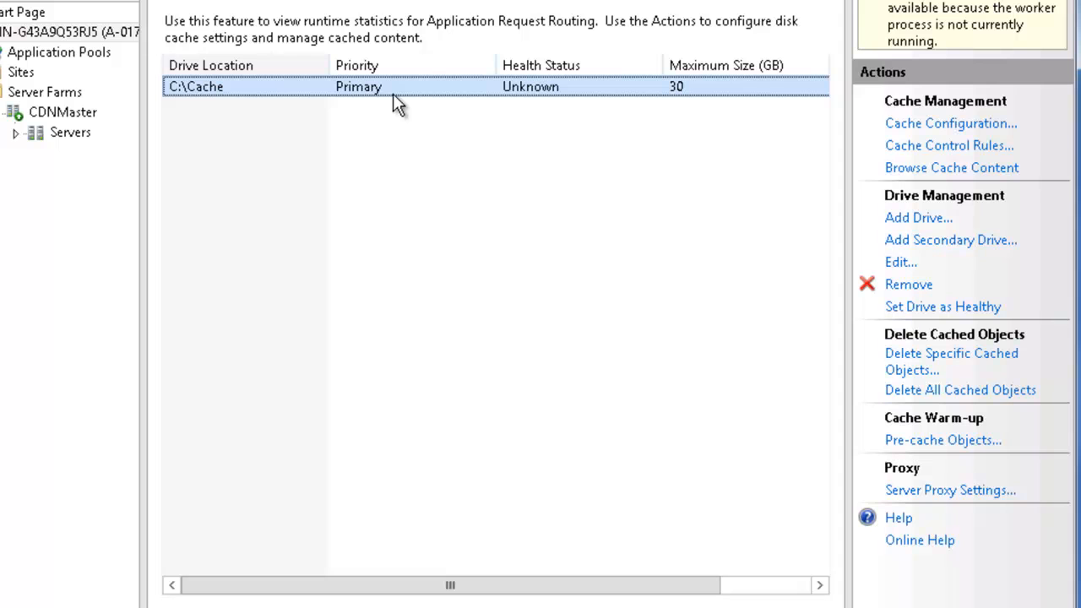
Review the options for adding a secondary drive, pre-caching objects and deleting specific cached objects, cancelling each dialog
click(929, 243)
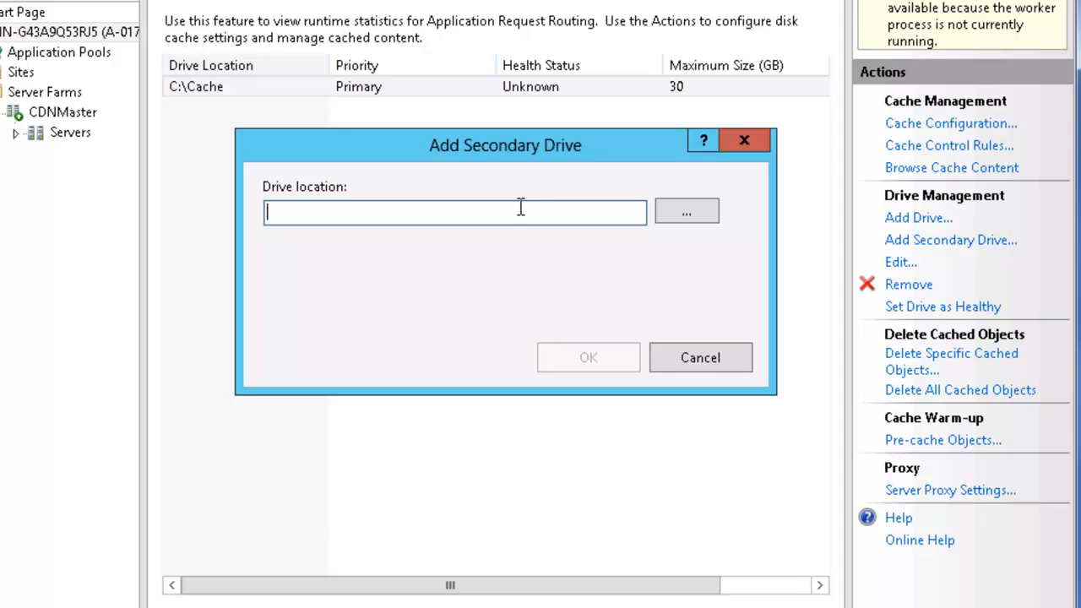
click(745, 142)
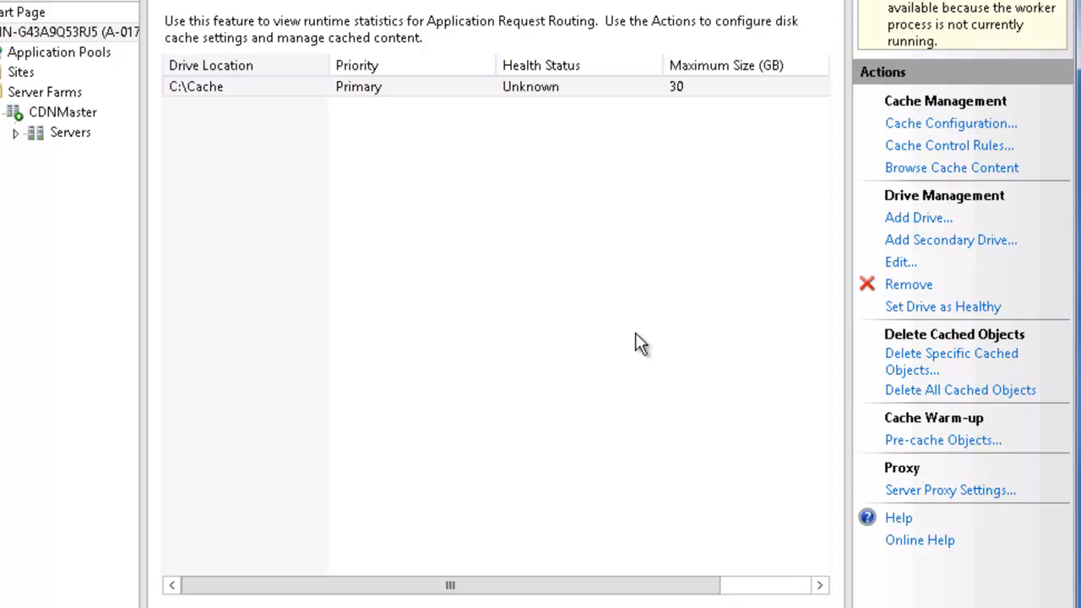
click(925, 441)
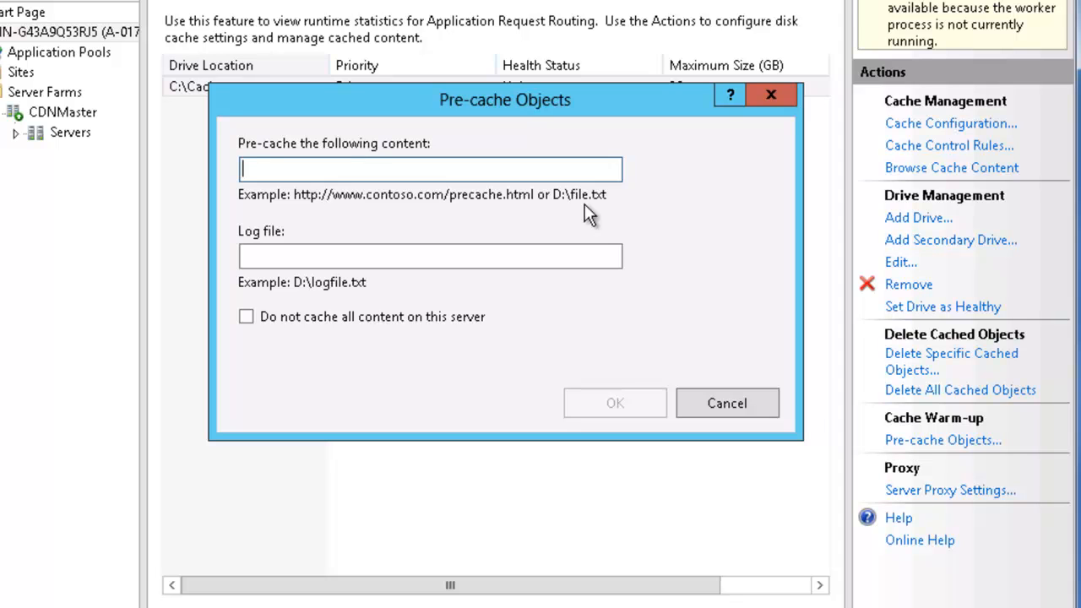
click(748, 403)
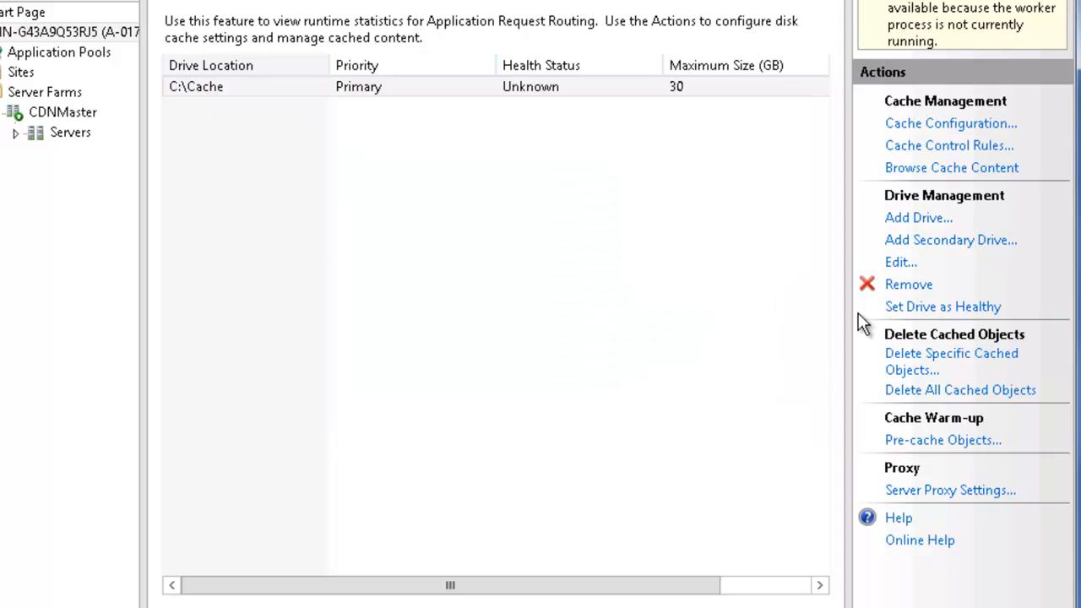
click(925, 361)
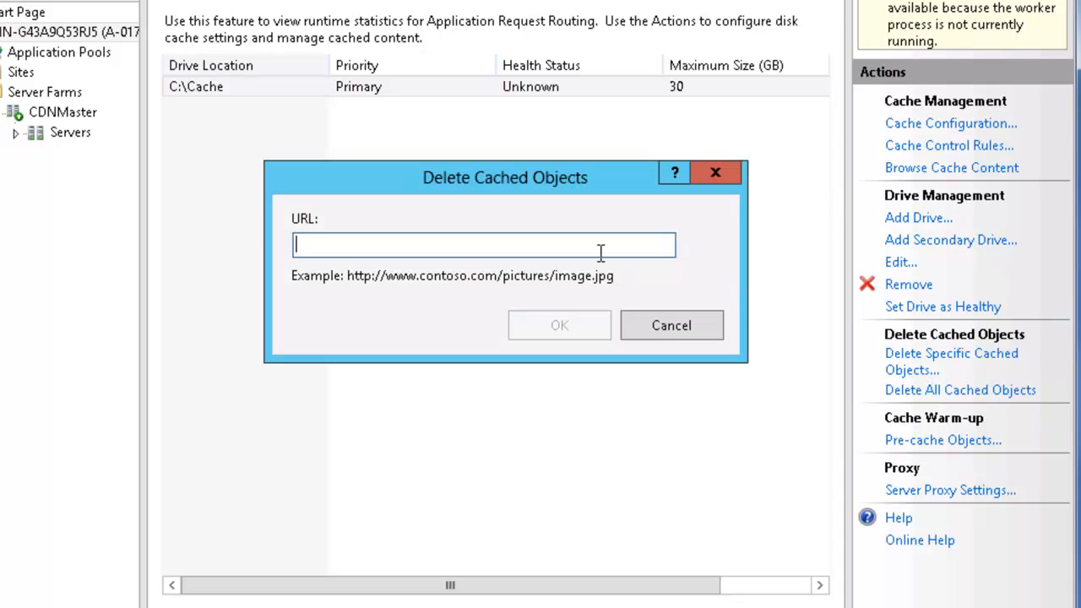
click(672, 326)
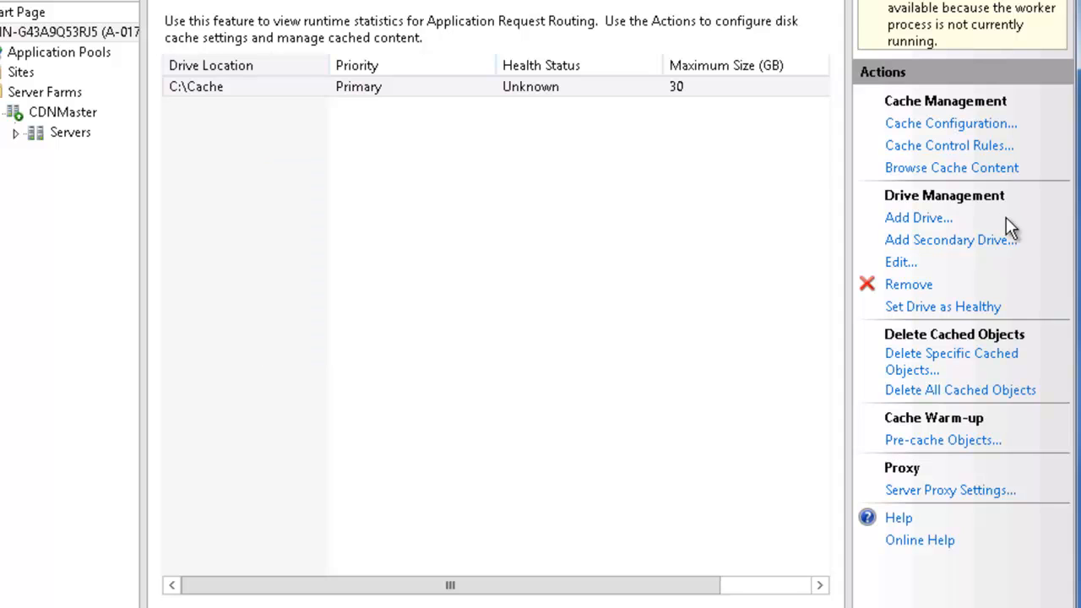
Draft a cache control rule that always caches for 5 minutes, look at its host name and URL fields, and cancel it
click(902, 149)
click(901, 18)
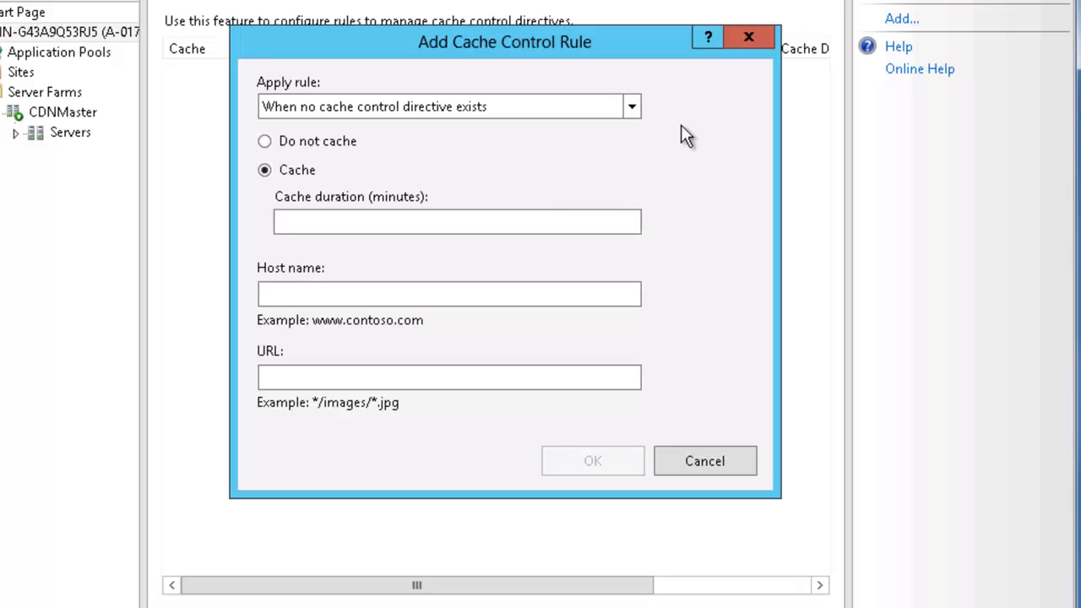
click(374, 105)
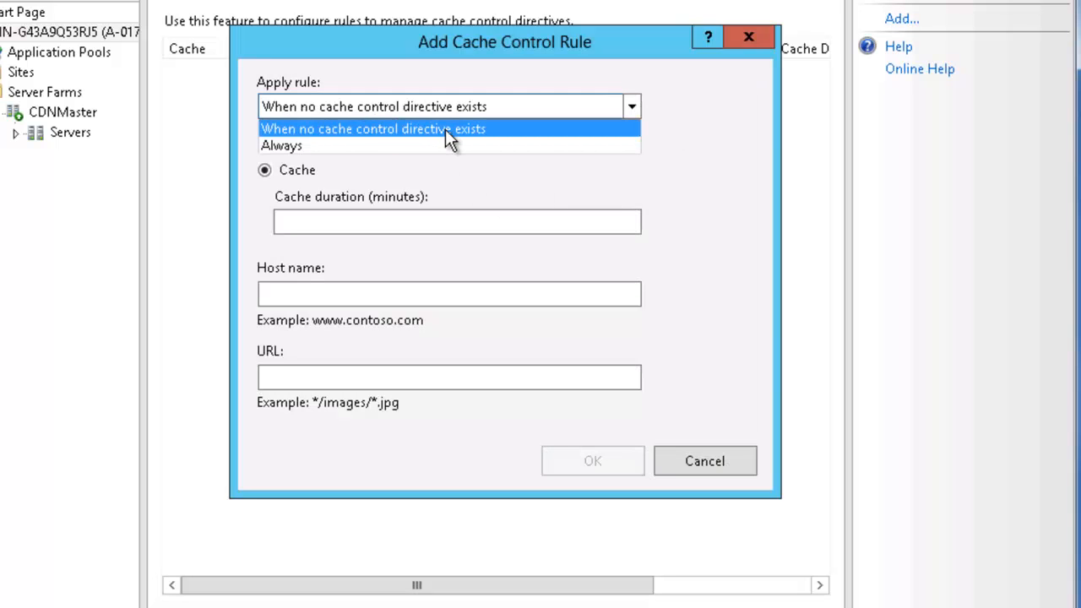
click(318, 147)
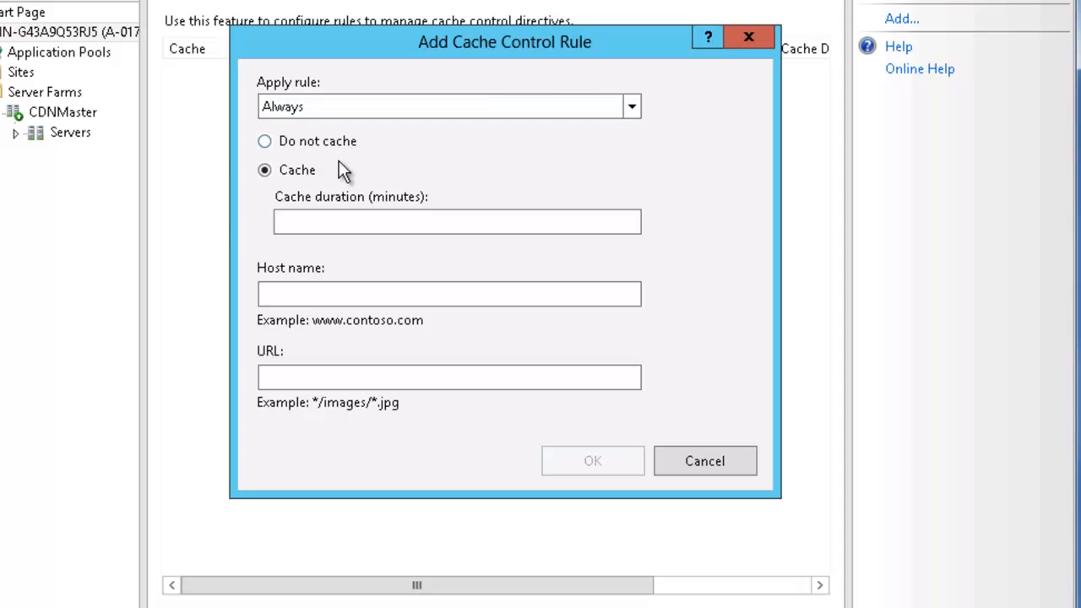
click(357, 226)
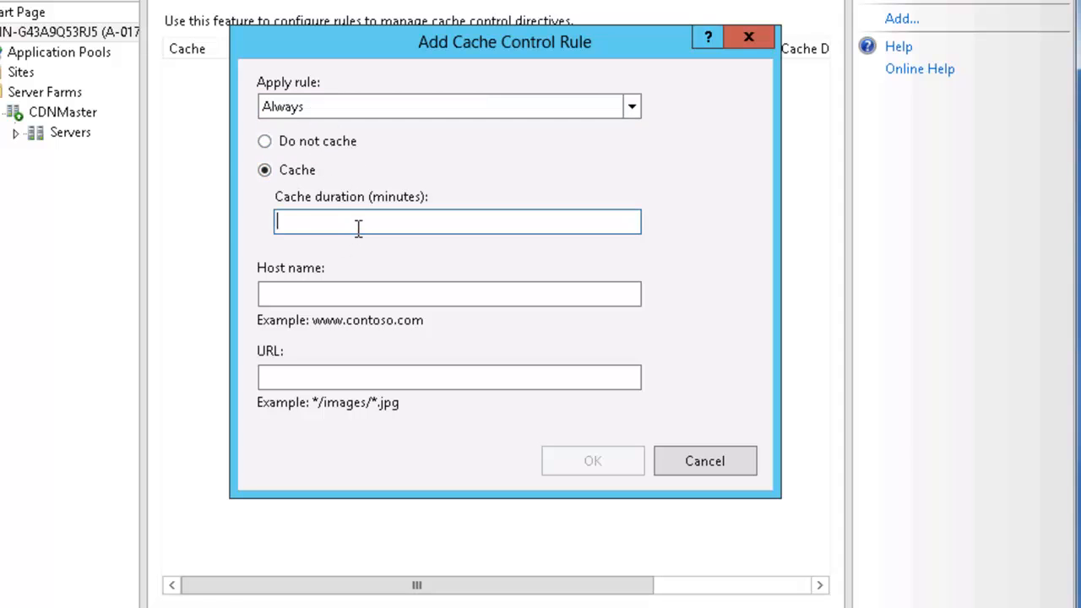
text(5)
click(315, 294)
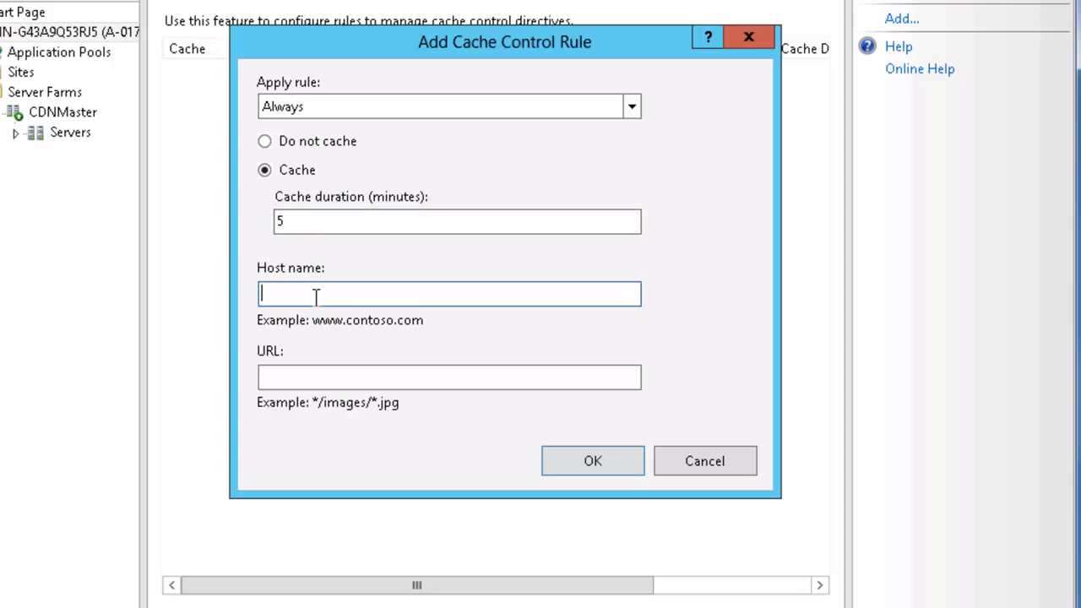
click(323, 377)
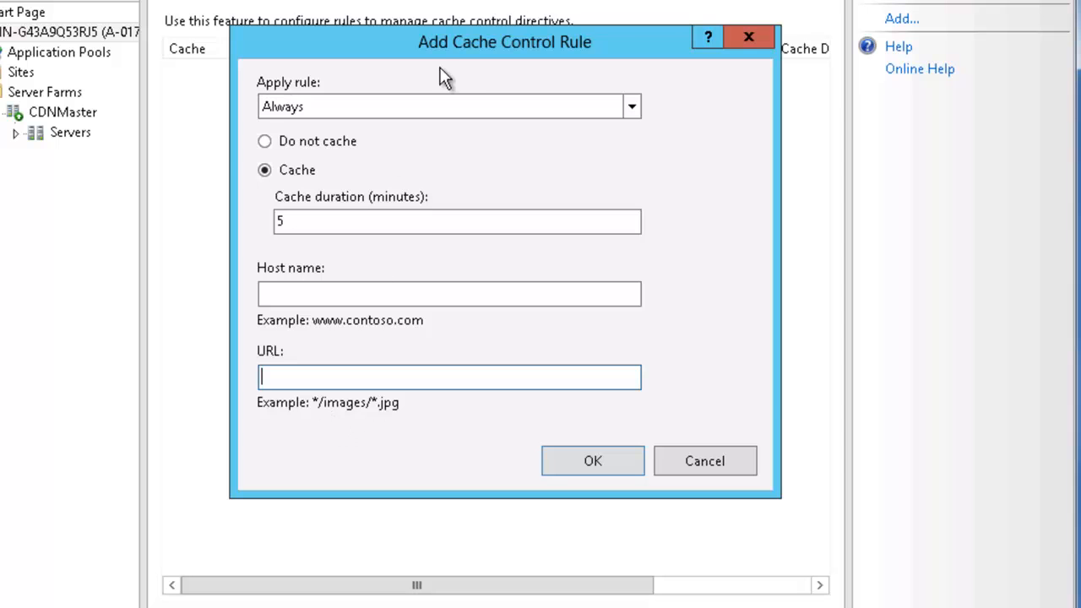
click(709, 464)
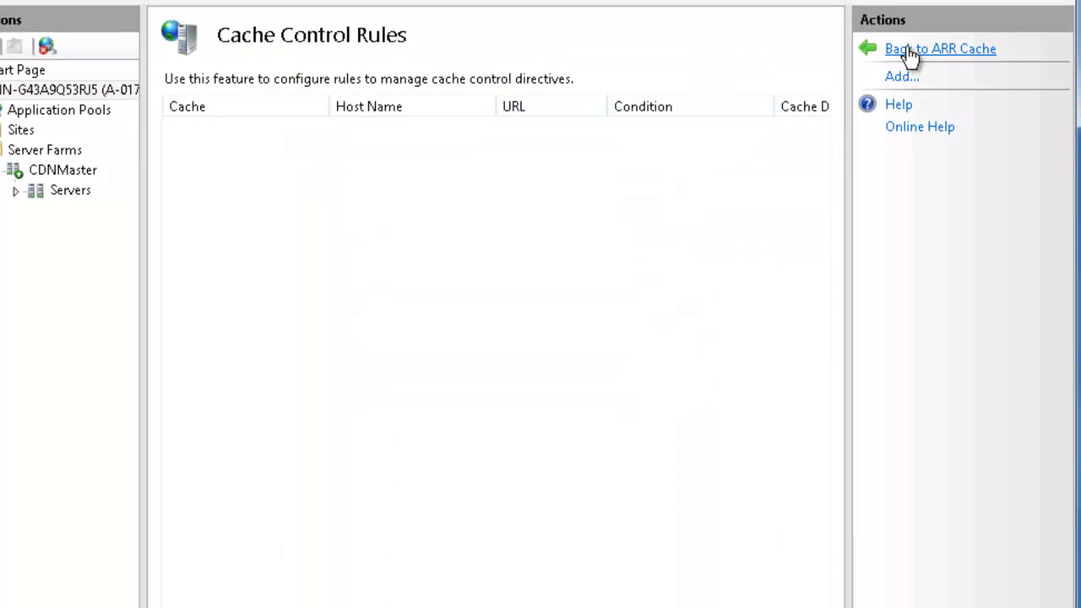
click(910, 51)
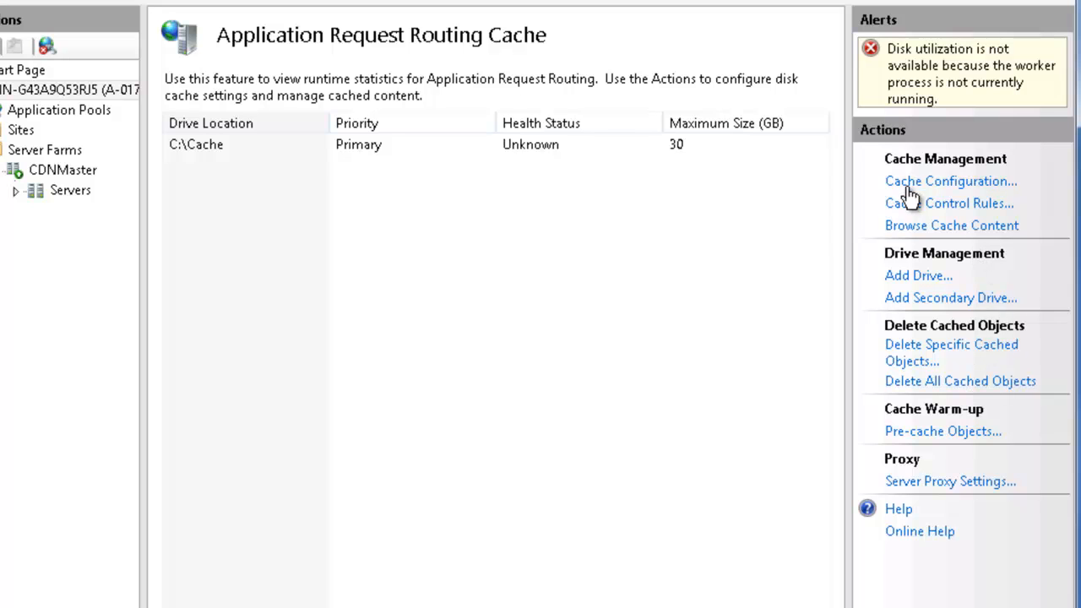
click(913, 225)
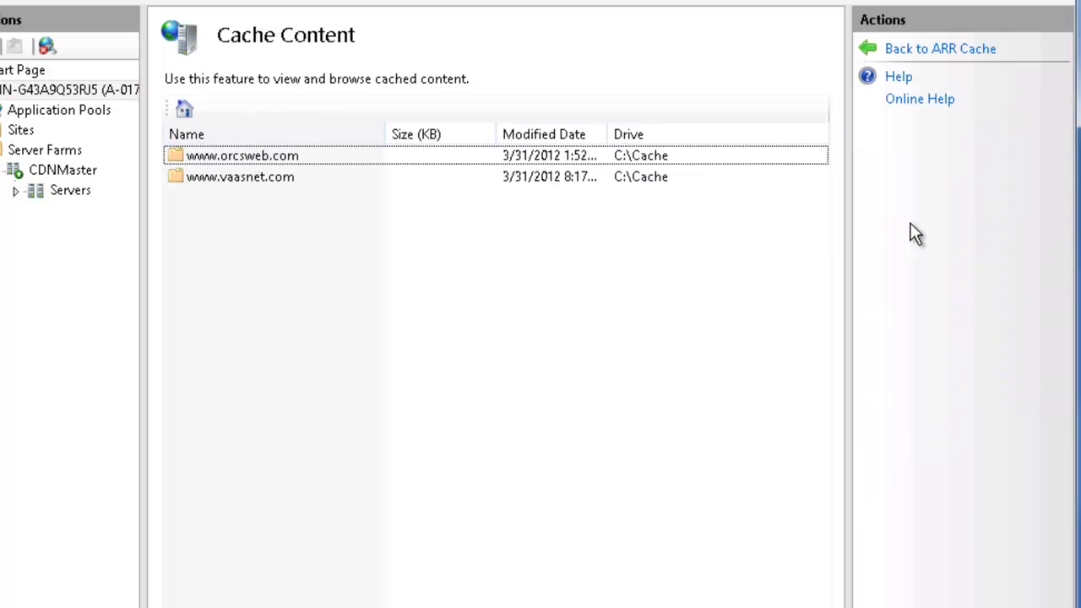
click(272, 160)
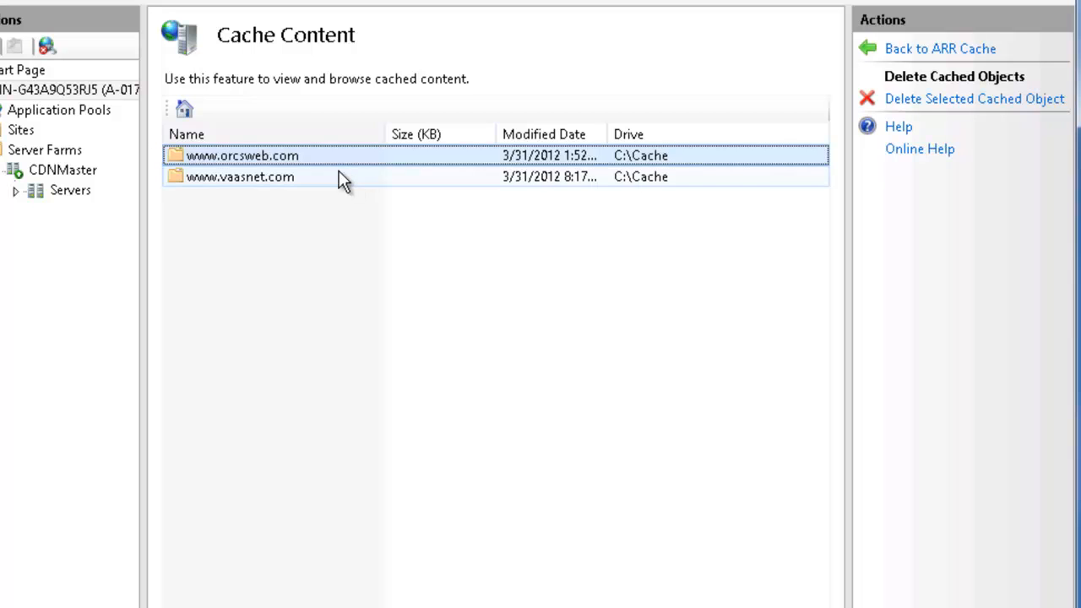
double_click(321, 163)
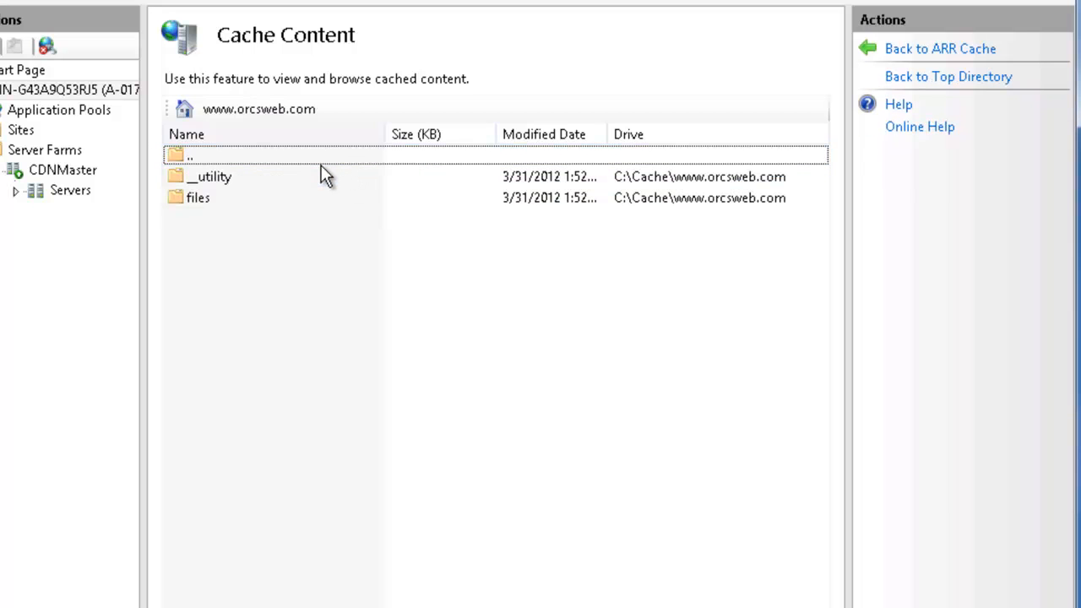
double_click(216, 199)
double_click(203, 178)
double_click(203, 179)
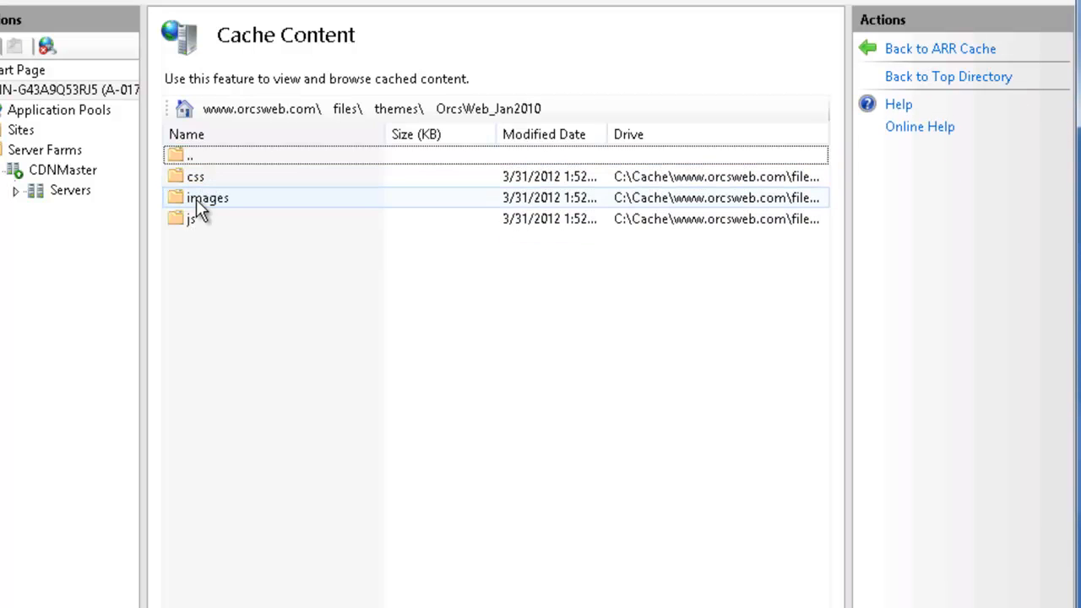
double_click(196, 199)
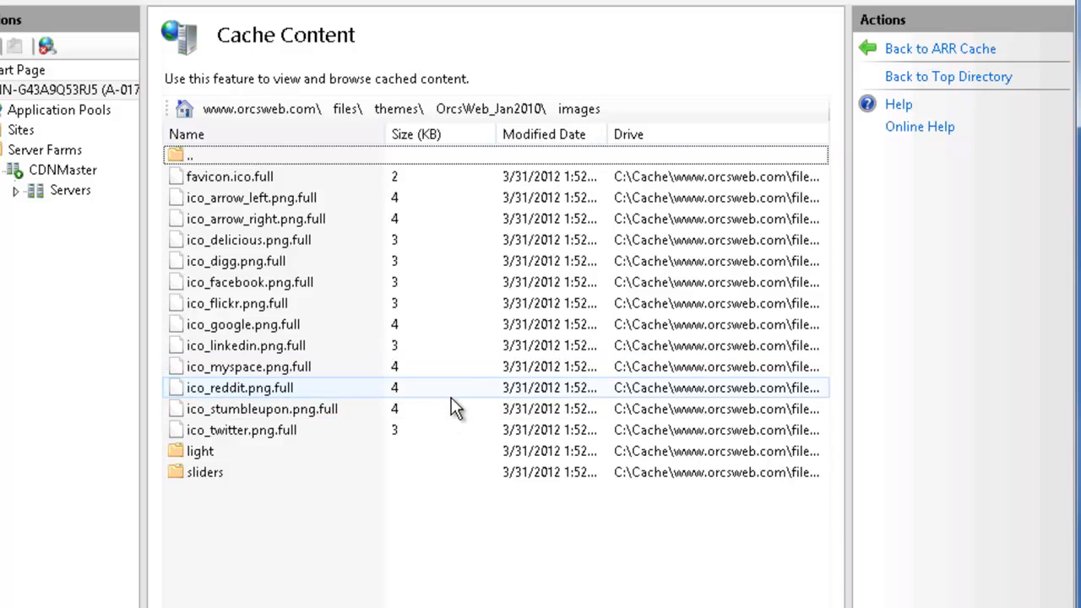
Leave the cached content listing and review the ARR Cache Configuration thresholds, clean-up interval and compression setting
click(936, 76)
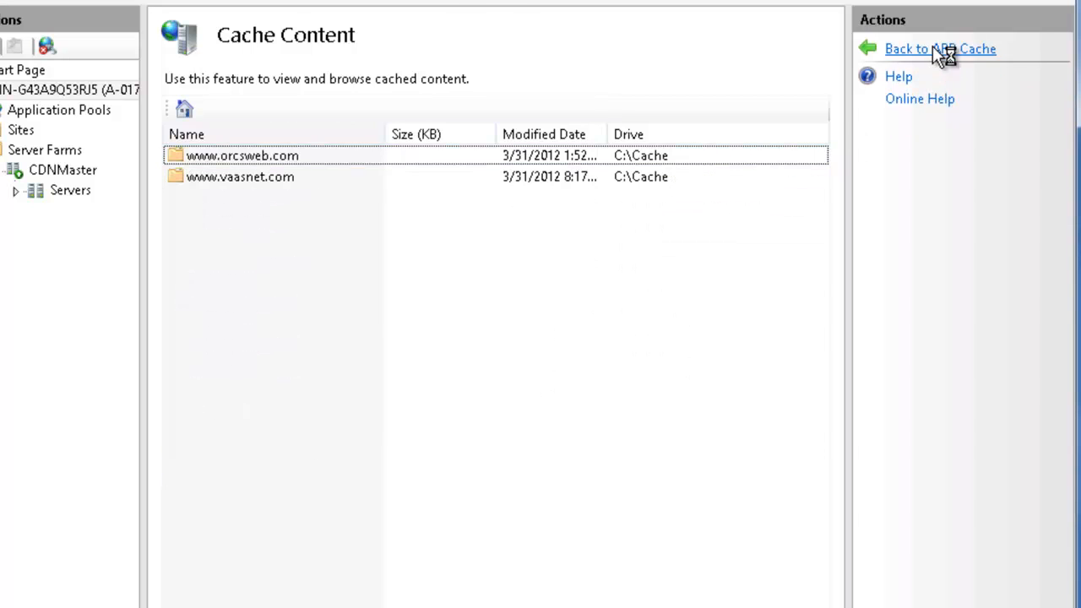
click(936, 49)
click(901, 181)
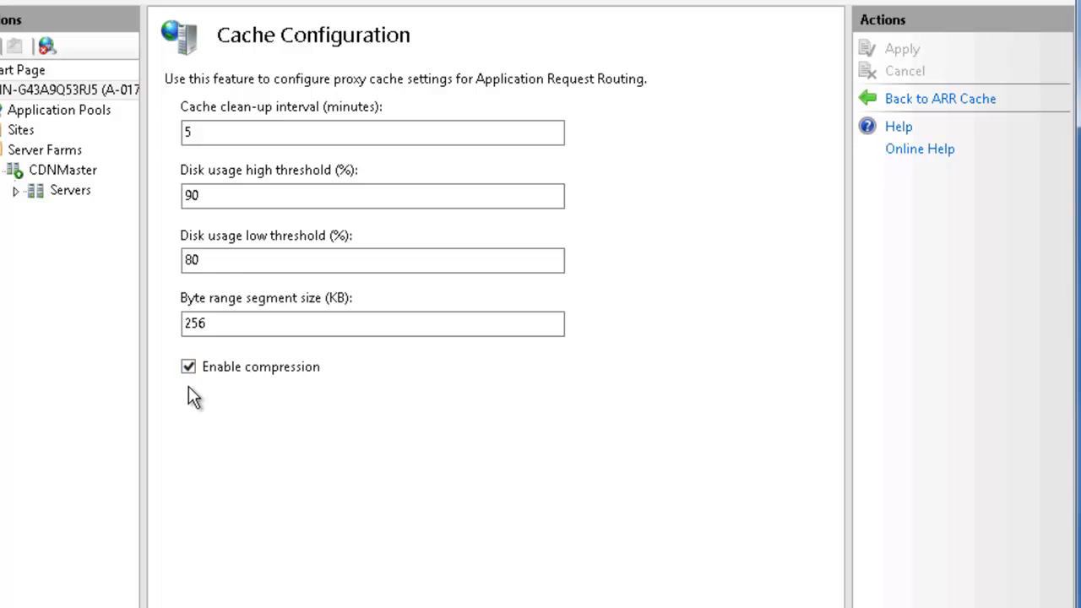
Review the Caching settings of the CDNMaster server farm
click(52, 173)
click(194, 145)
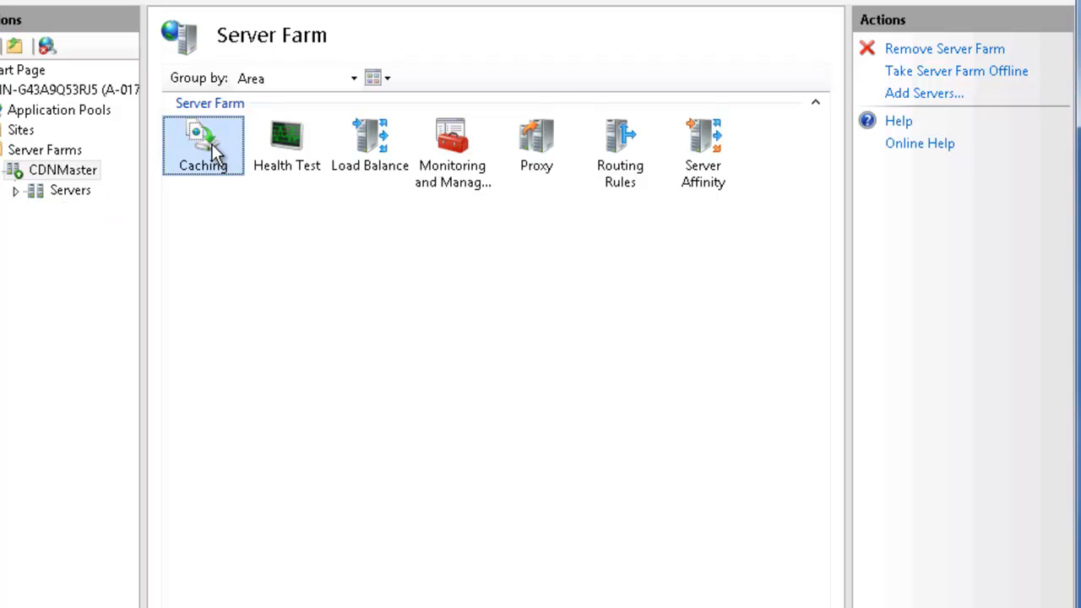
double_click(211, 150)
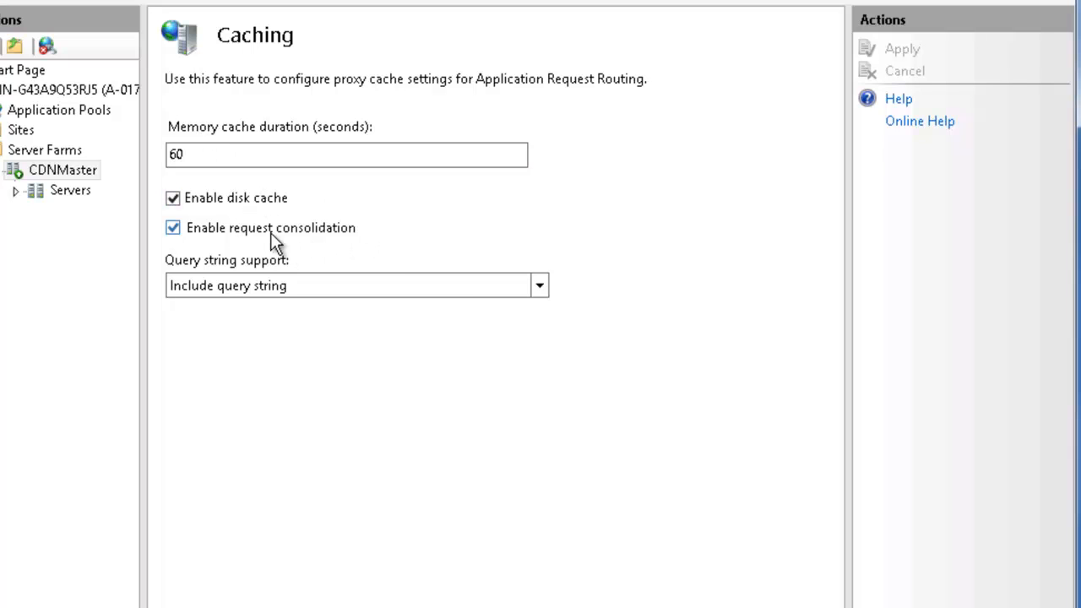
Try the Do not cache and Include query string options for the farm's query string support, and leave Caching without saving
click(543, 288)
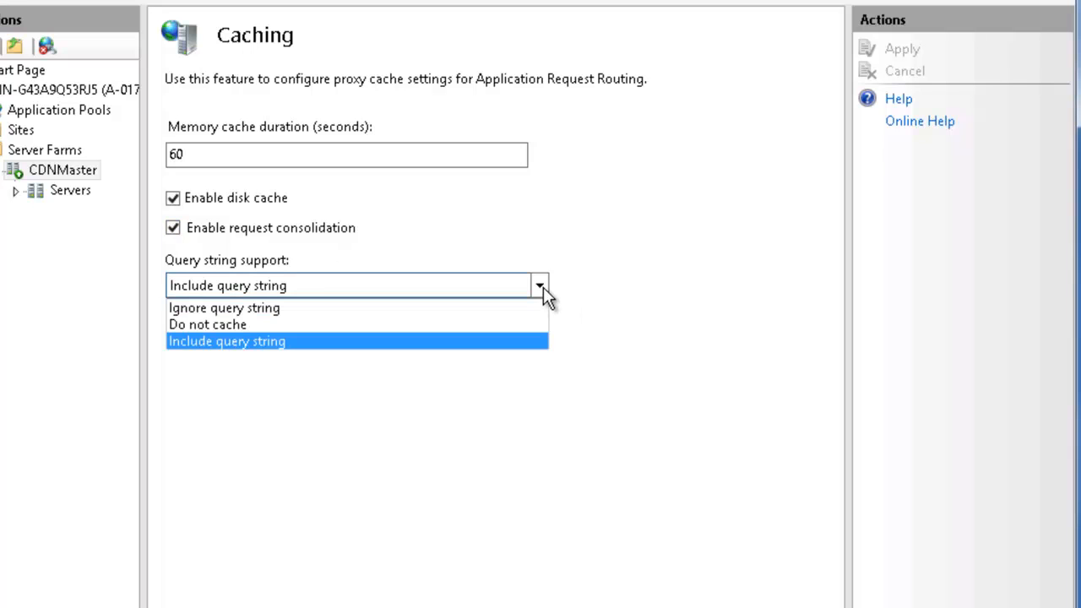
click(237, 342)
click(240, 291)
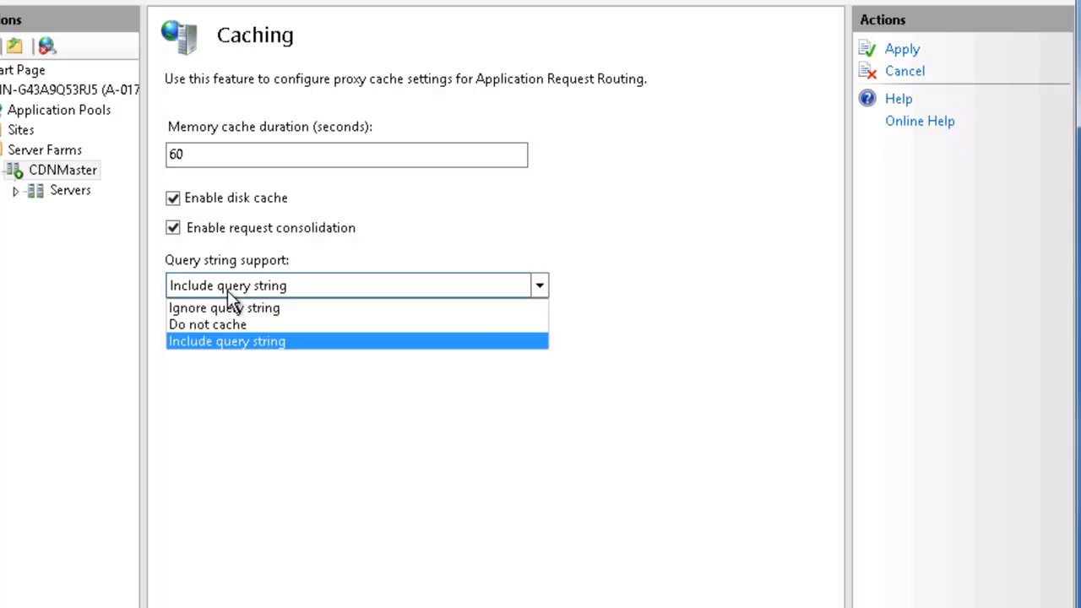
click(216, 326)
click(260, 297)
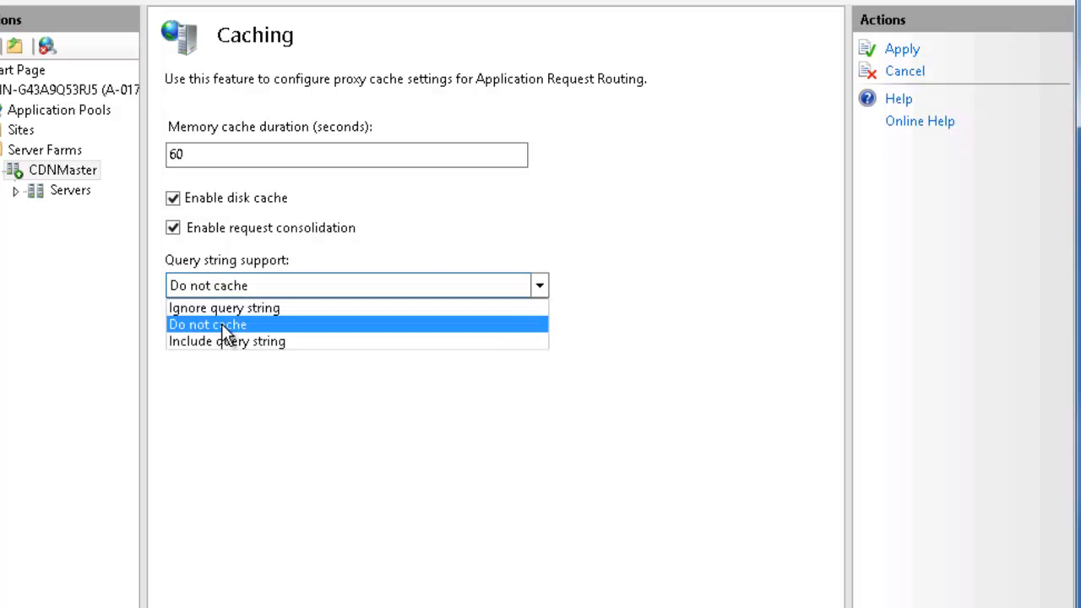
click(222, 338)
click(39, 91)
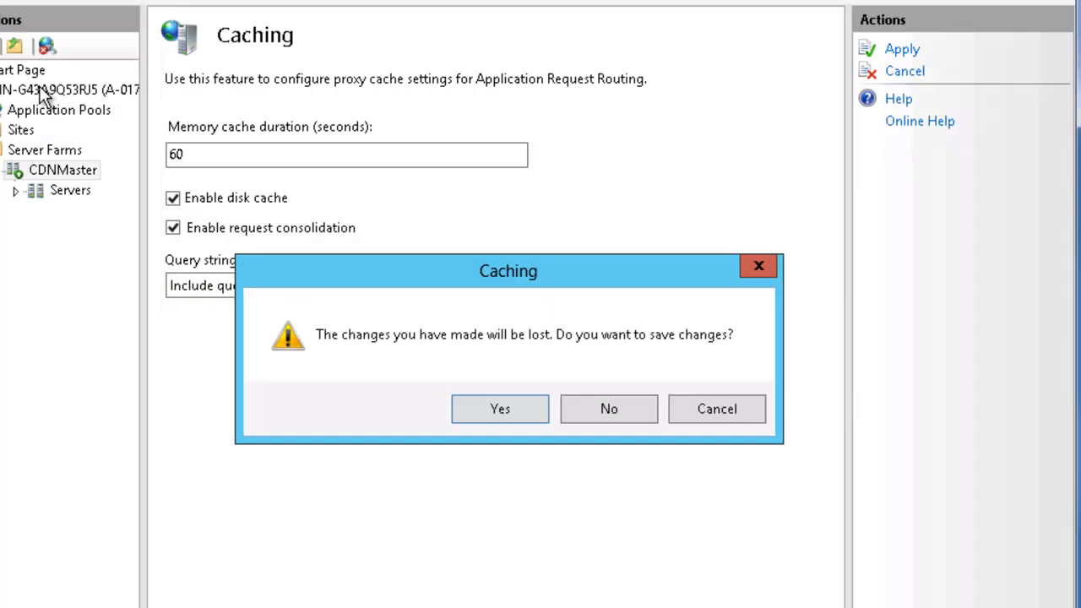
click(624, 415)
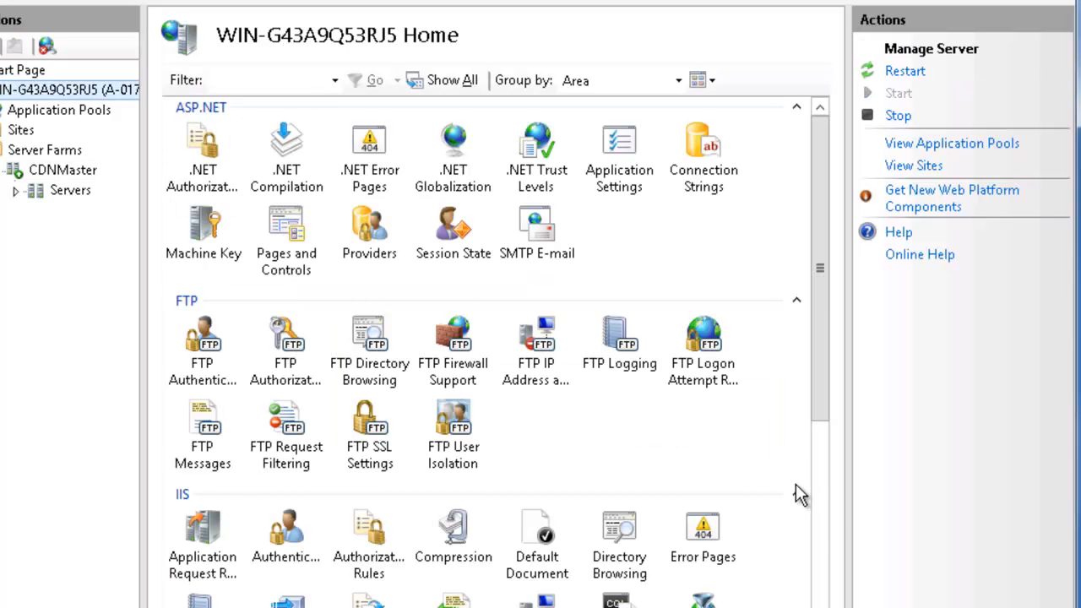
Open the server-level URL Rewrite feature to view its inbound and outbound rules
scroll(821, 496, down, 5)
click(700, 328)
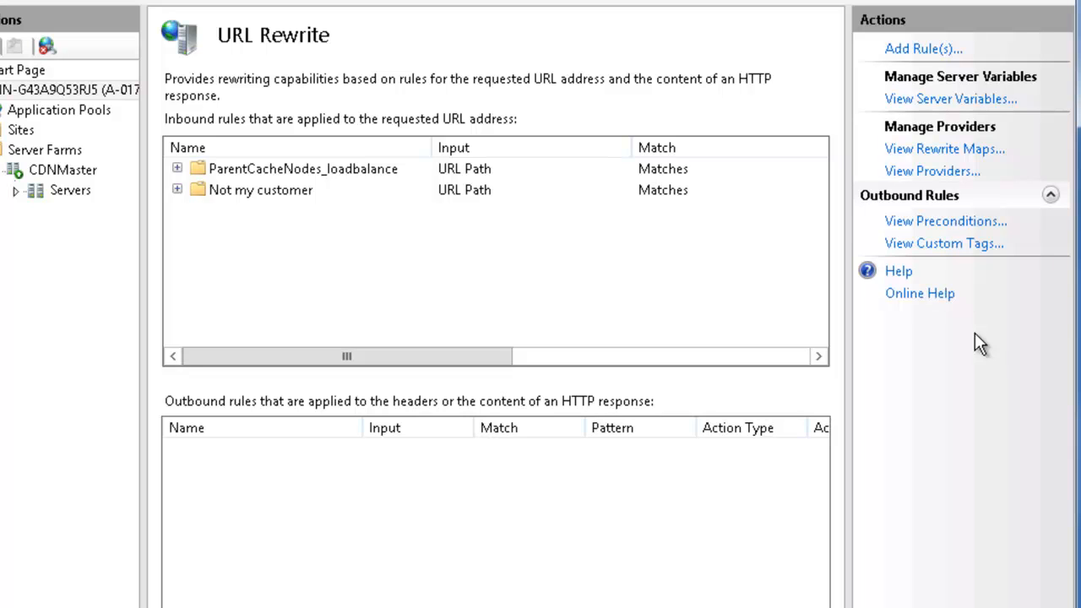
Open the OriginServers rewrite map and review its mapping entries for the orcsweb and vaasnet host names
click(940, 148)
click(270, 124)
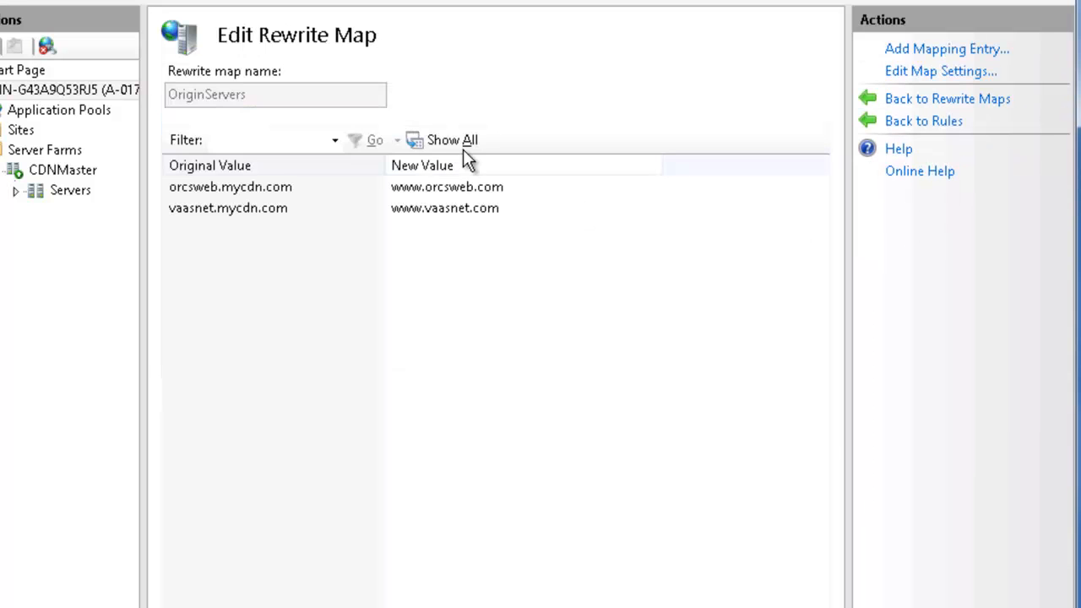
click(201, 185)
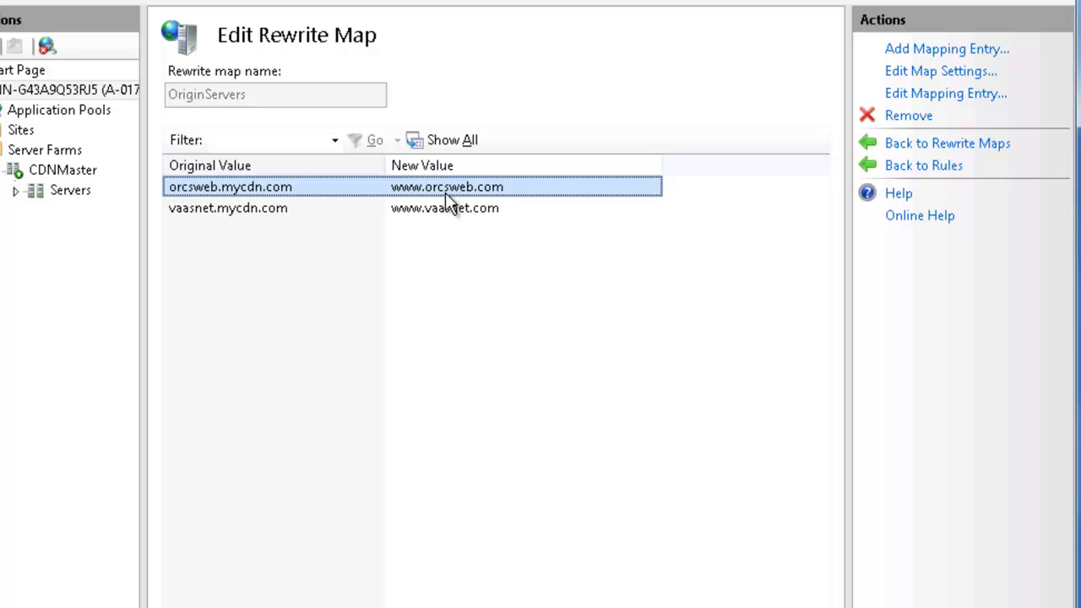
click(255, 206)
click(199, 188)
Check the OriginServers map's default value for keys not found, discard the settings dialog and return to the rewrite rules
click(920, 82)
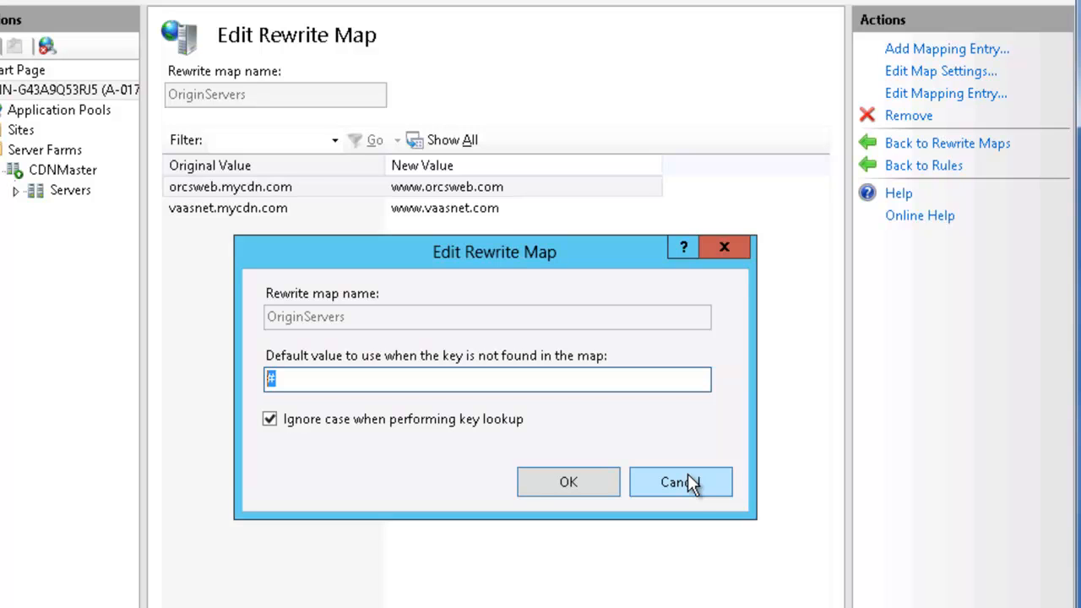
click(688, 478)
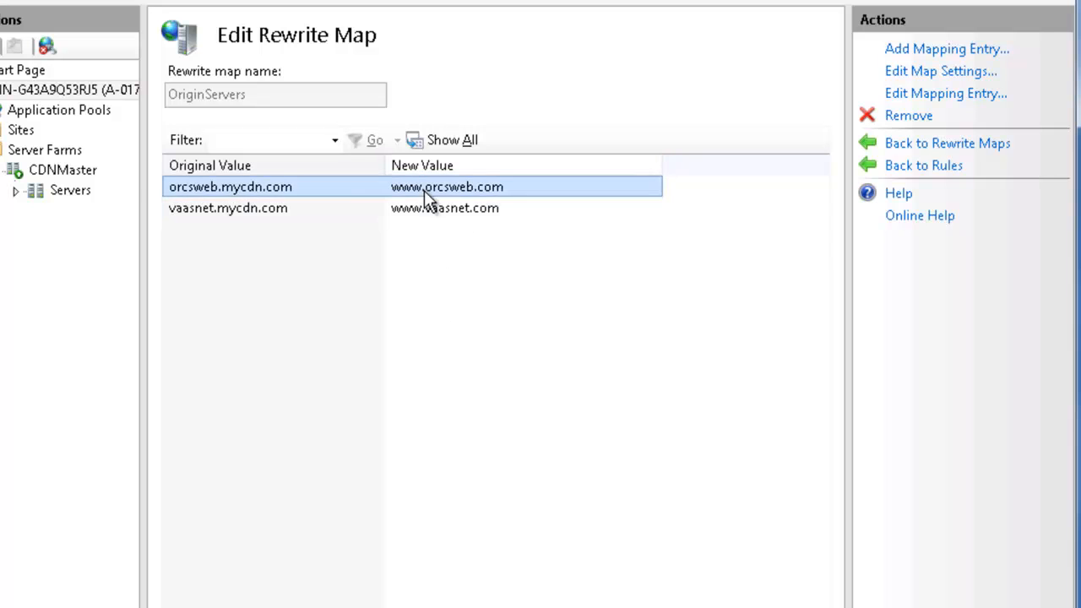
click(210, 189)
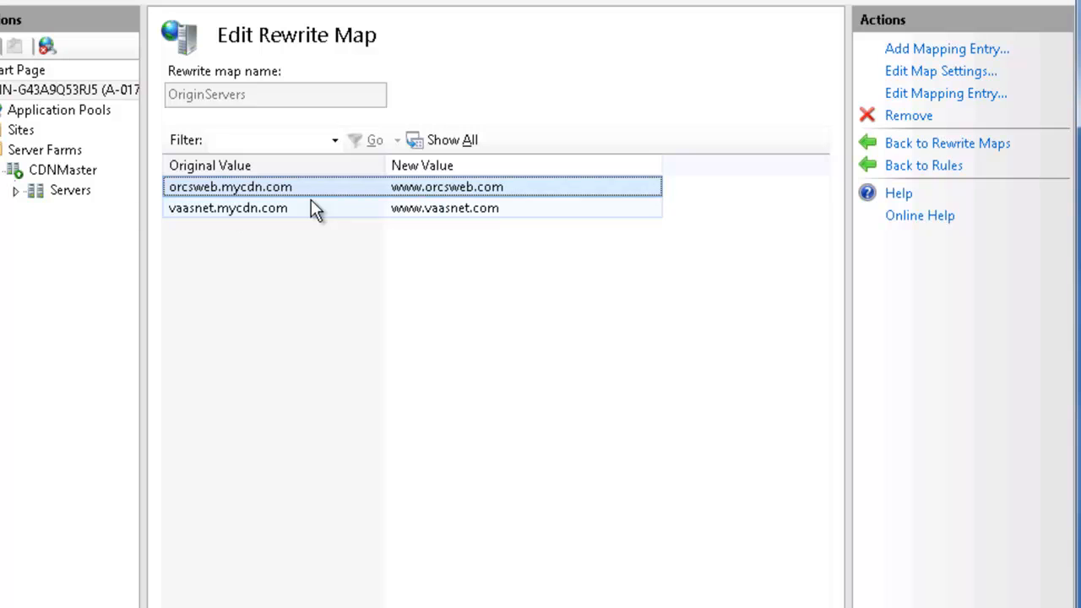
click(918, 169)
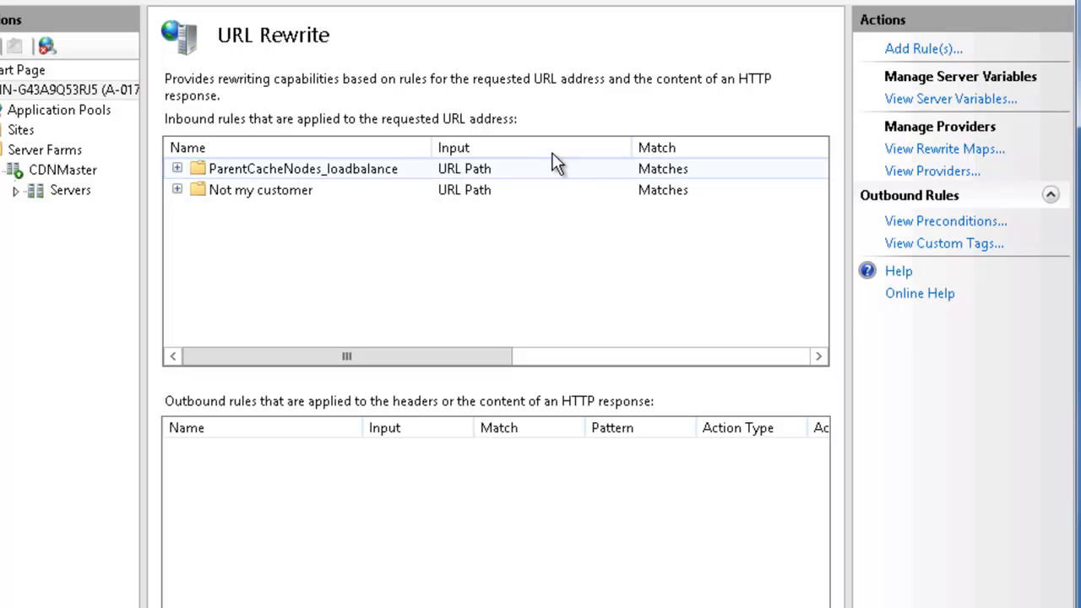
Open the ParentCacheNodes_loadbalance inbound rule, widen the conditions' Input column, and examine its URL pattern, conditions and HTTP_HOST server variable
click(425, 169)
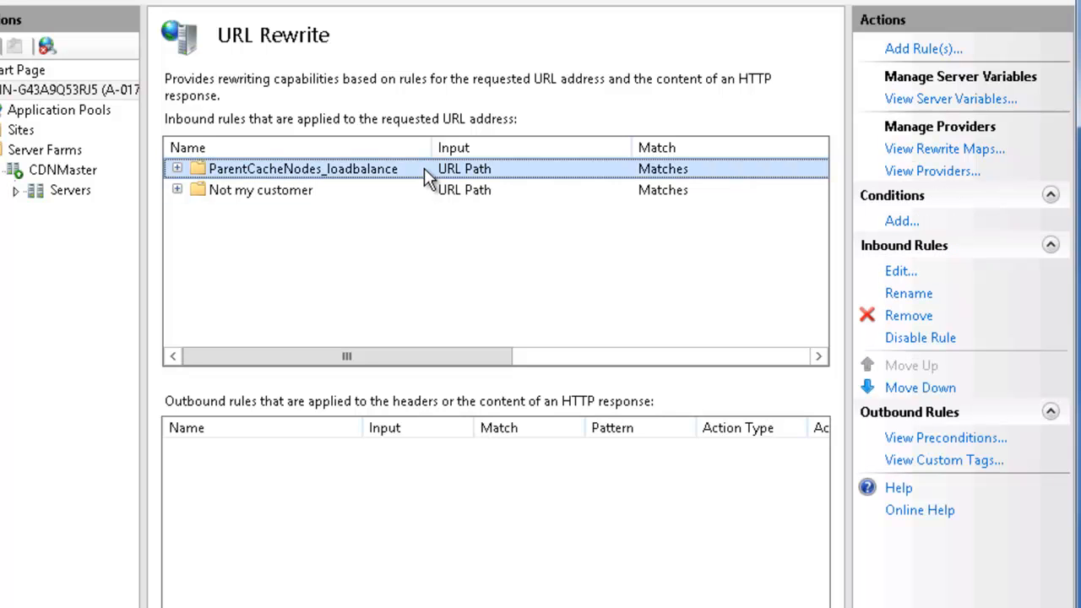
double_click(343, 168)
drag(211, 296, 70, 297)
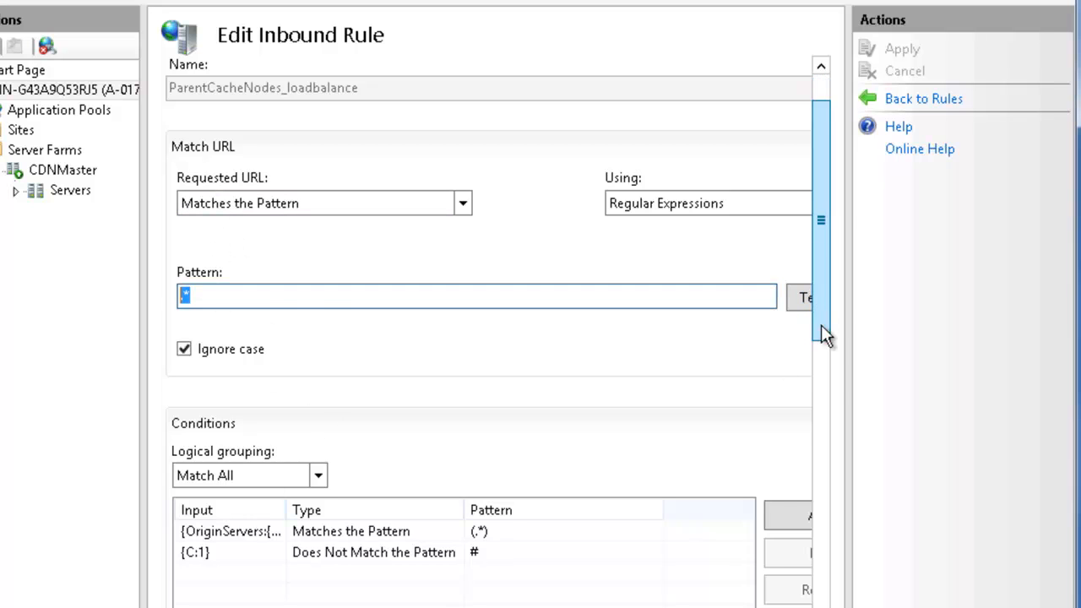
scroll(821, 324, down, 4)
click(270, 378)
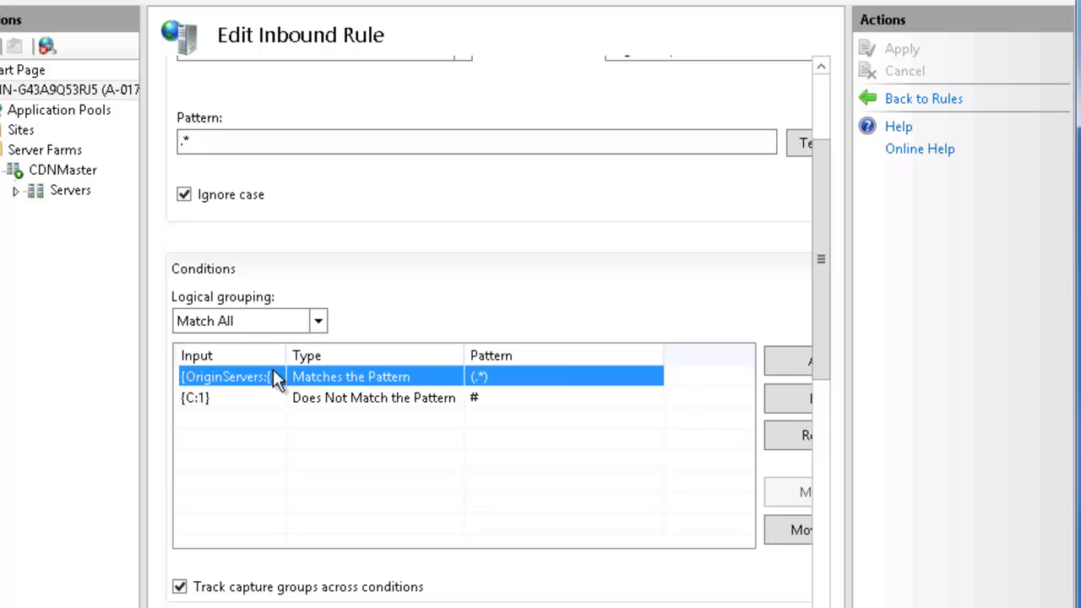
drag(288, 356, 368, 355)
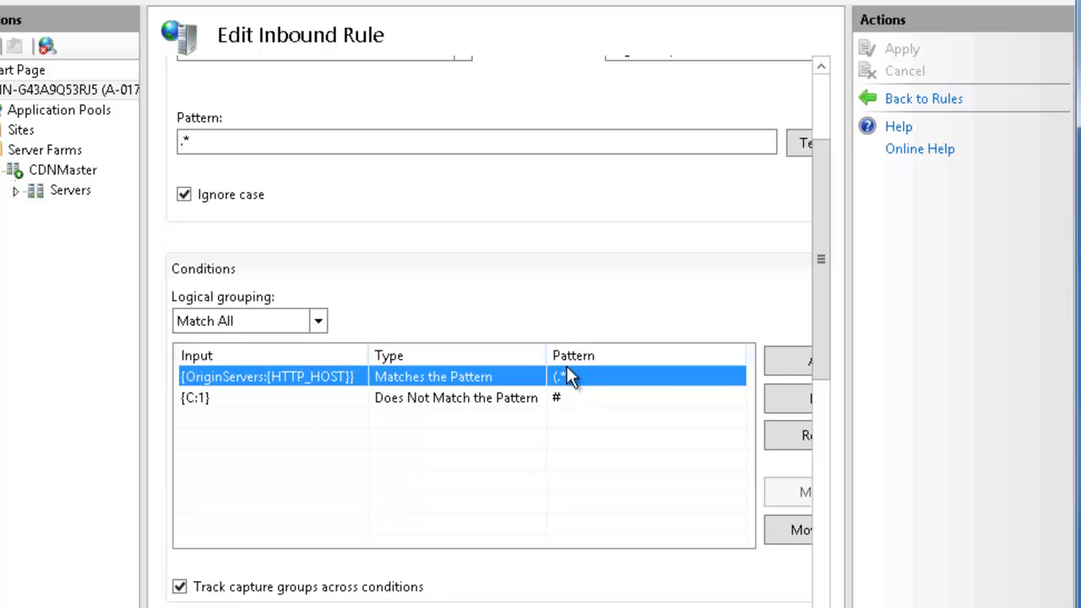
click(195, 402)
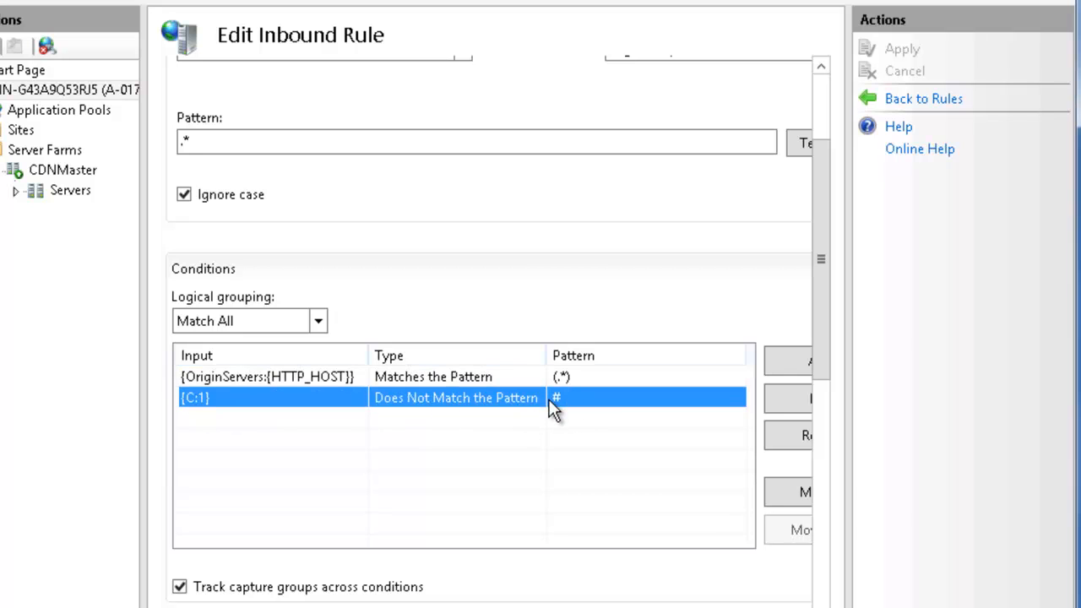
click(823, 350)
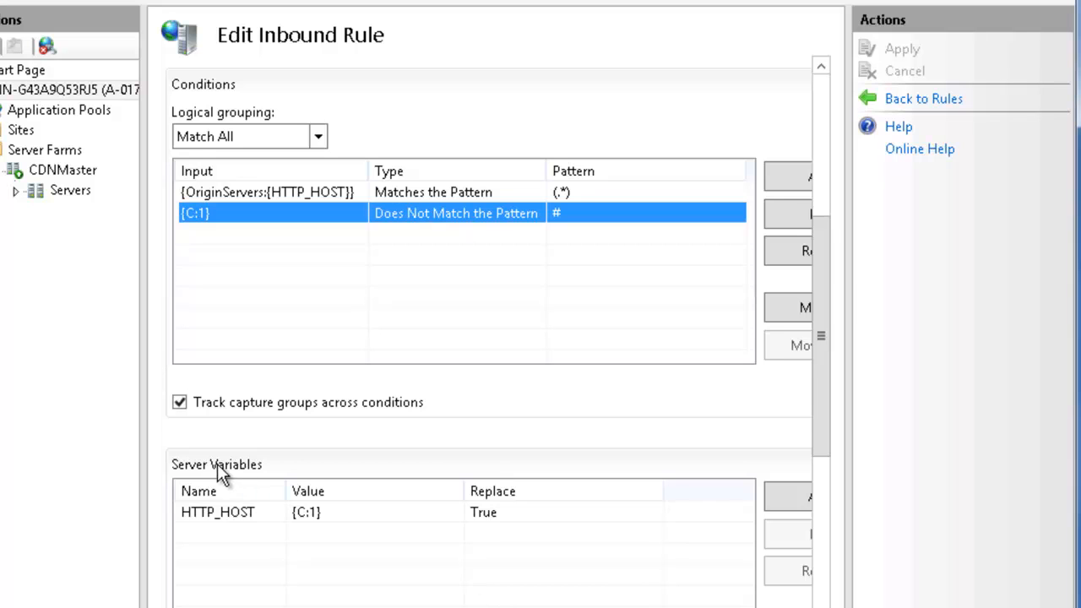
click(250, 512)
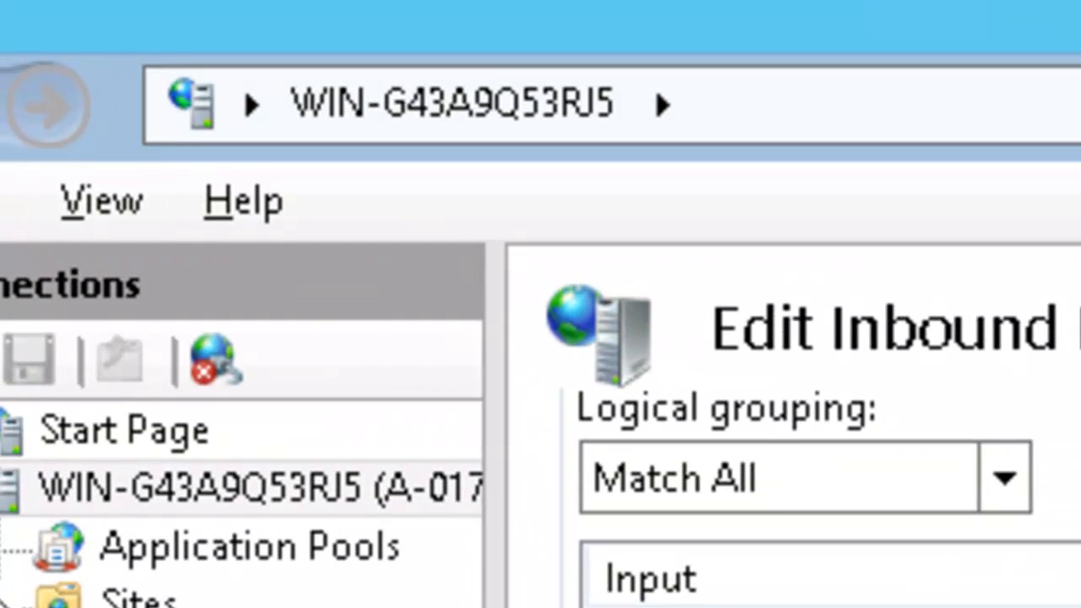
click(845, 104)
text(va)
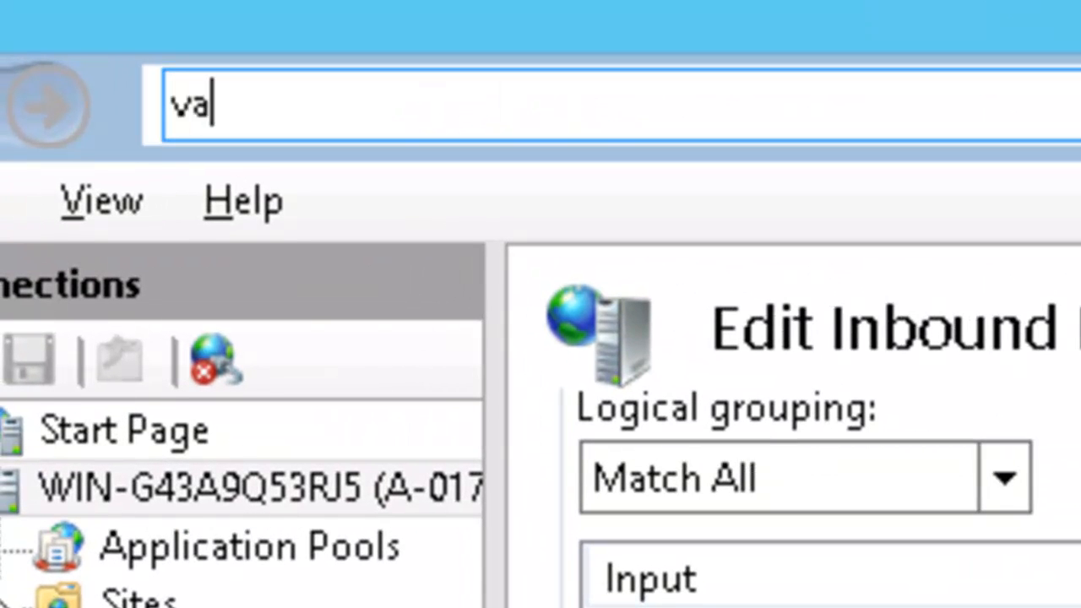
text(asnet.my)
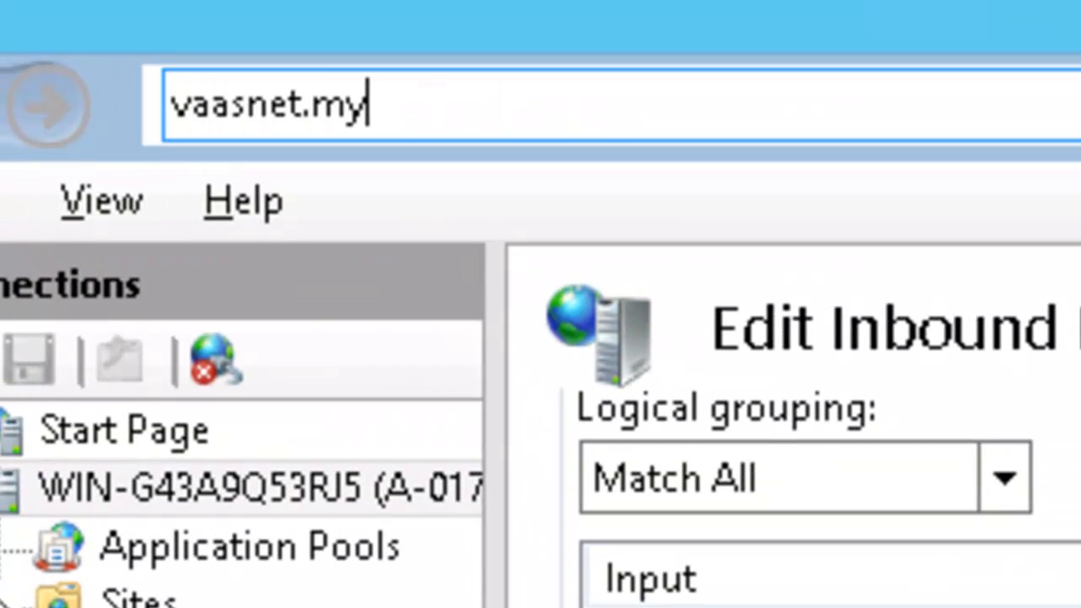
text(cdn.com  /   www.)
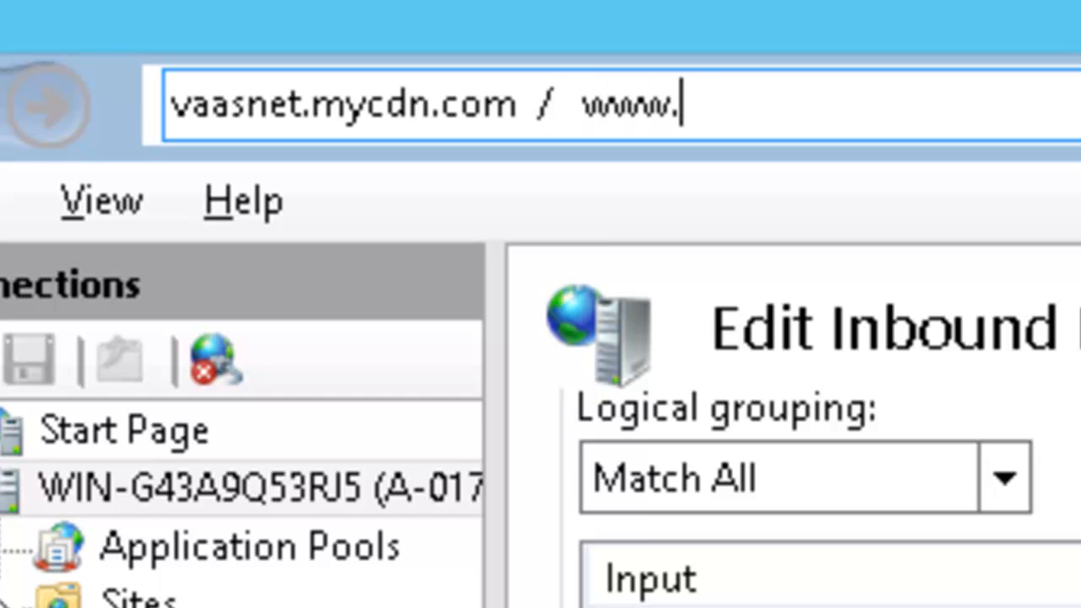
text(vaasnet.com)
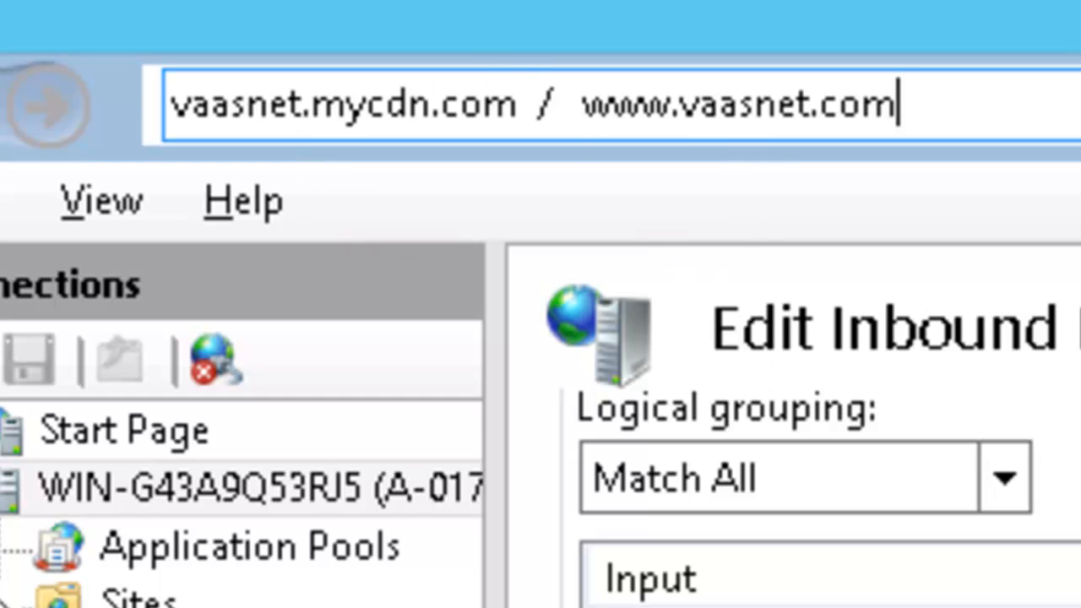
scroll(827, 498, down, 4)
scroll(828, 498, down, 3)
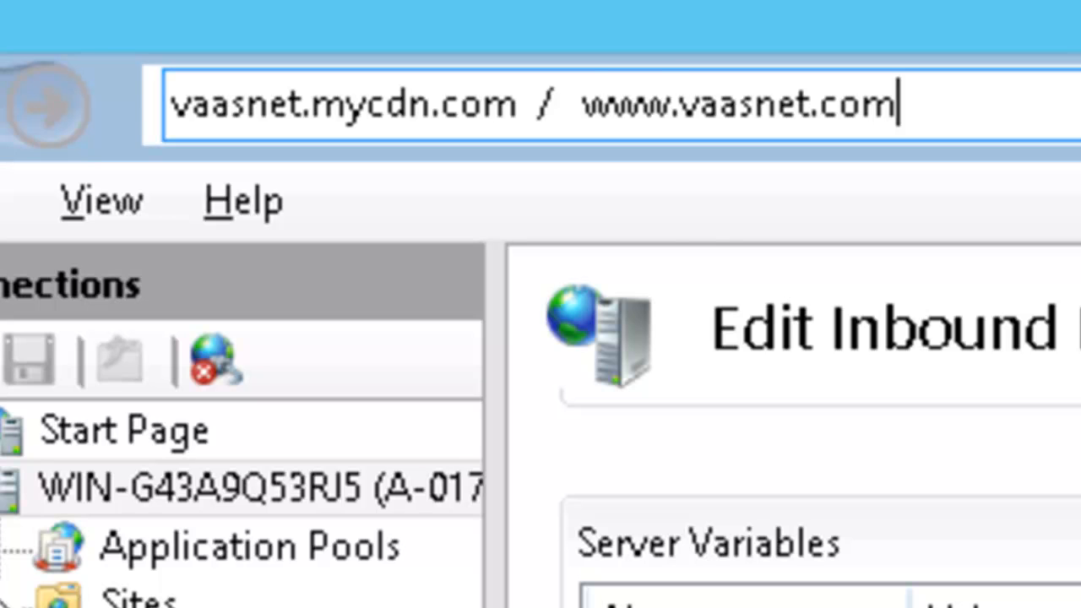
double_click(634, 101)
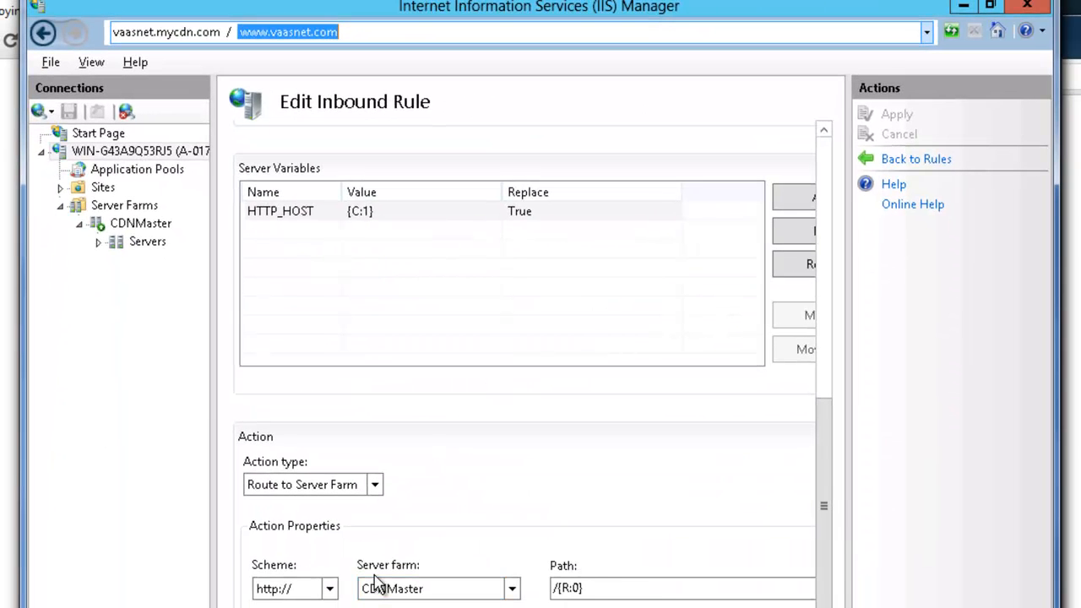
Return to the URL Rewrite rules list and open the Not my customer inbound rule
click(912, 163)
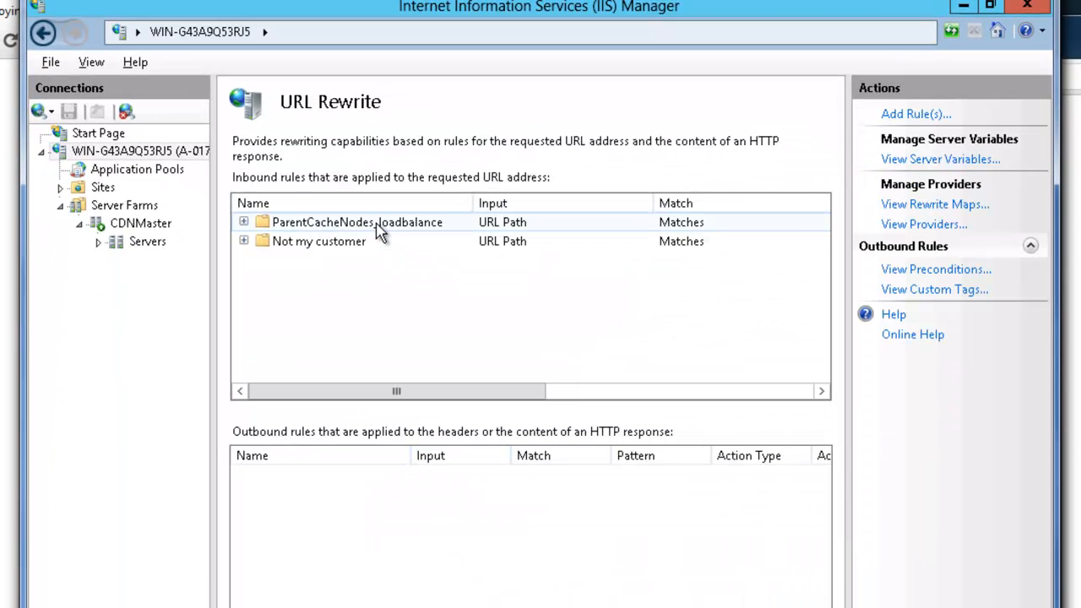
click(350, 242)
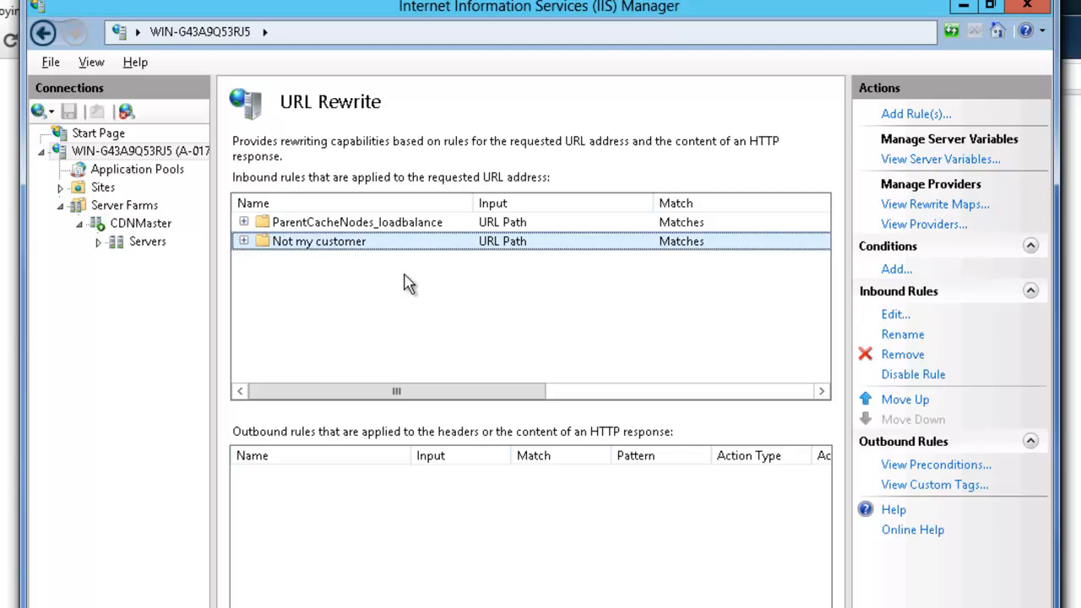
key(Return)
double_click(296, 333)
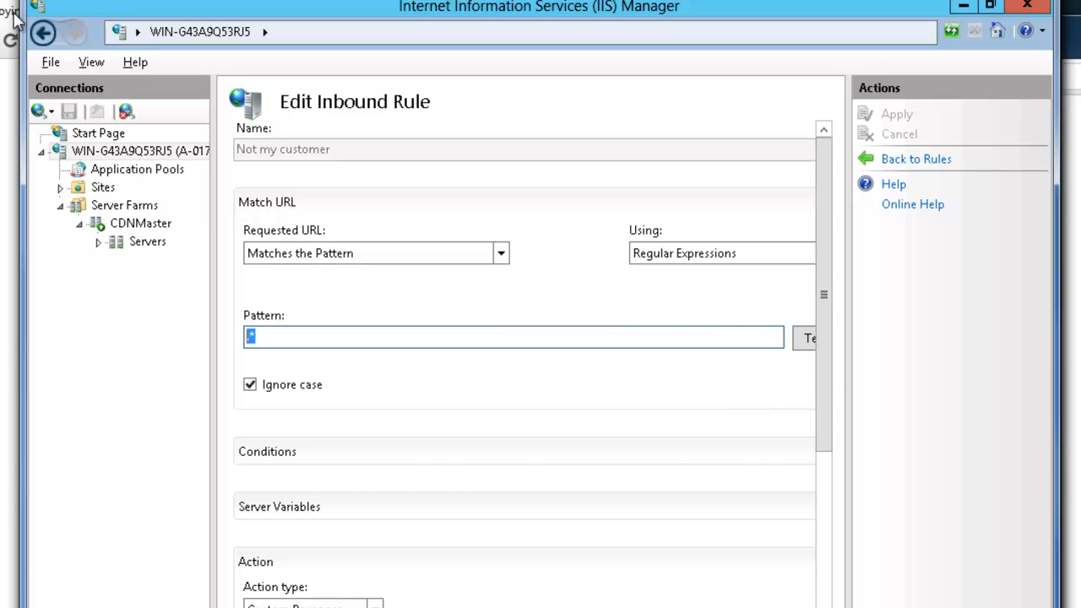
Go back to the ParentCacheNodes_loadbalance rule, check its server farm routing action, and return to the rules list
click(43, 32)
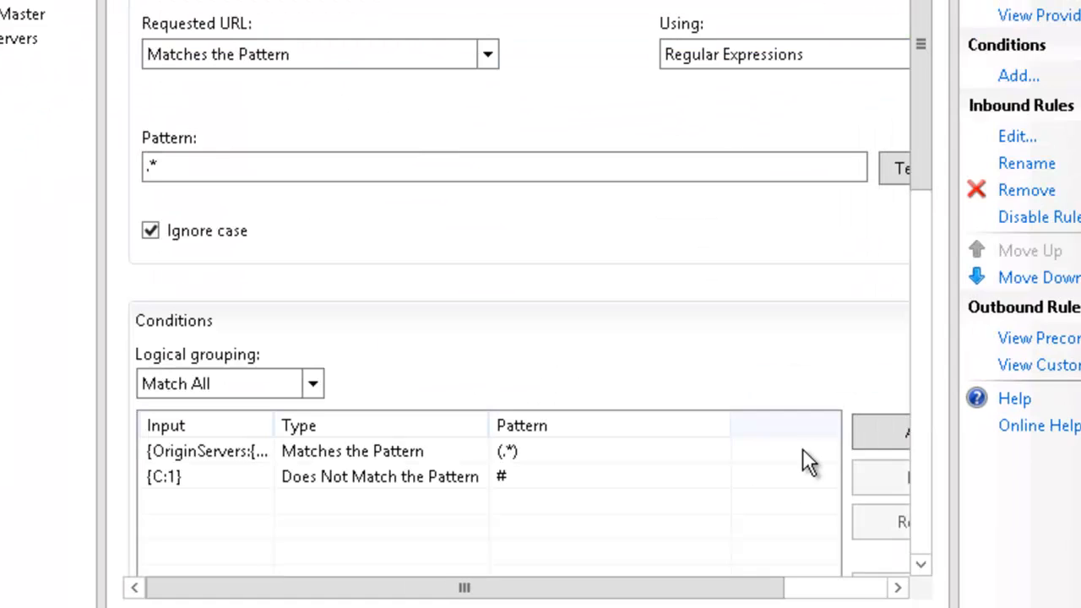
scroll(926, 467, down, 10)
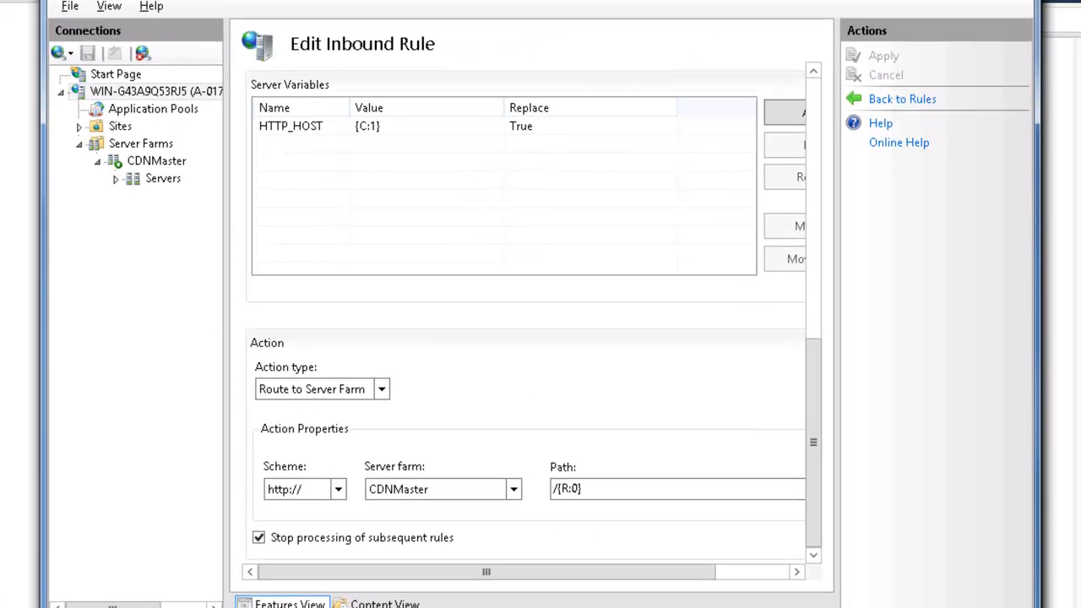
click(70, 2)
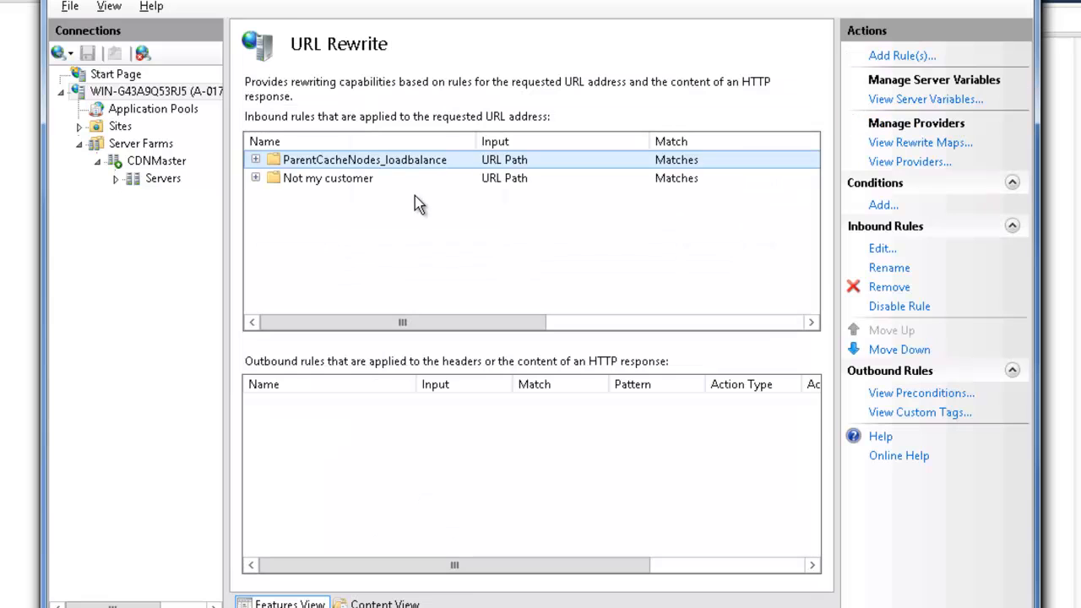
Reopen the Not my customer inbound rule and examine its custom response's status code, reason and error description
click(398, 182)
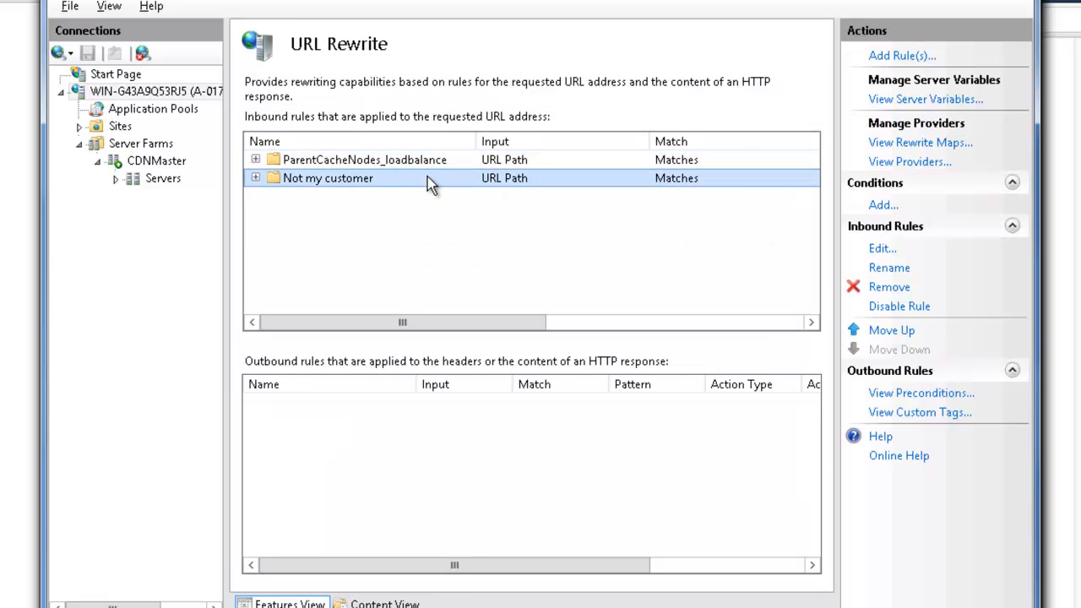
click(428, 177)
double_click(428, 178)
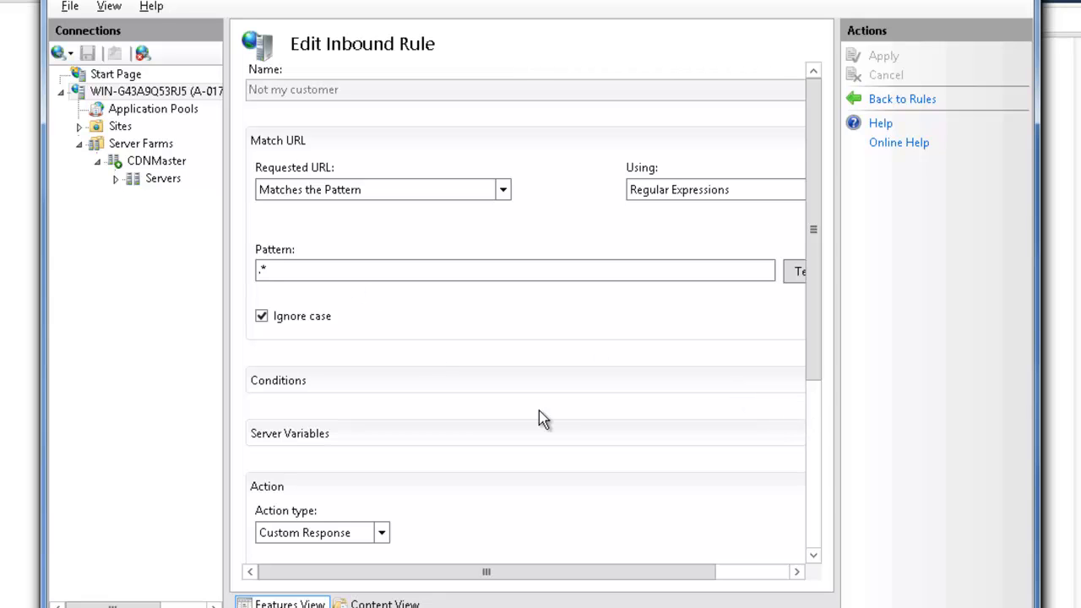
scroll(824, 479, down, 3)
double_click(301, 346)
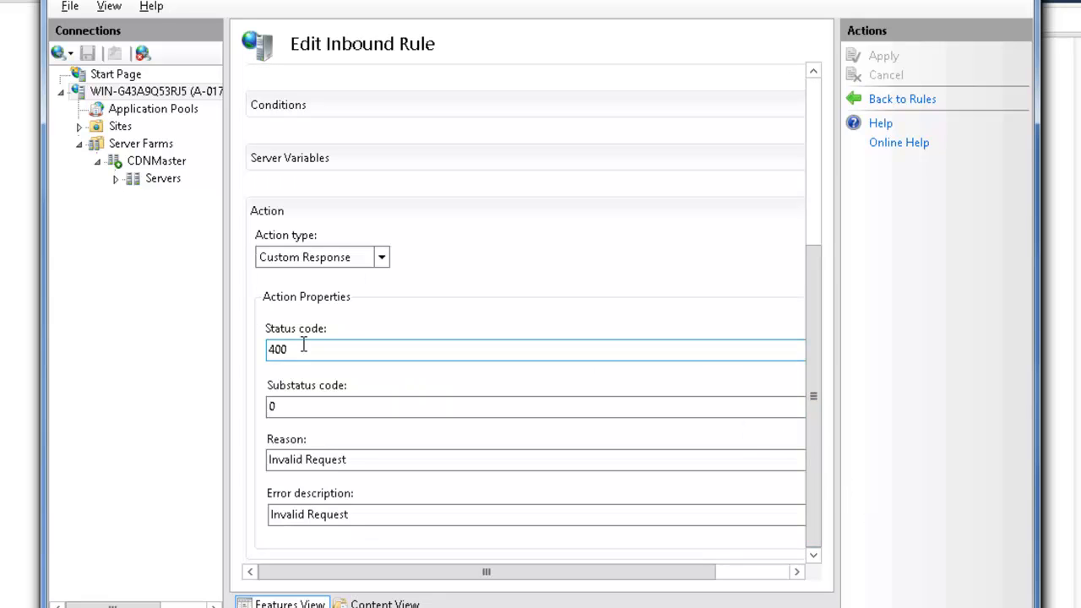
drag(318, 461, 610, 492)
click(448, 459)
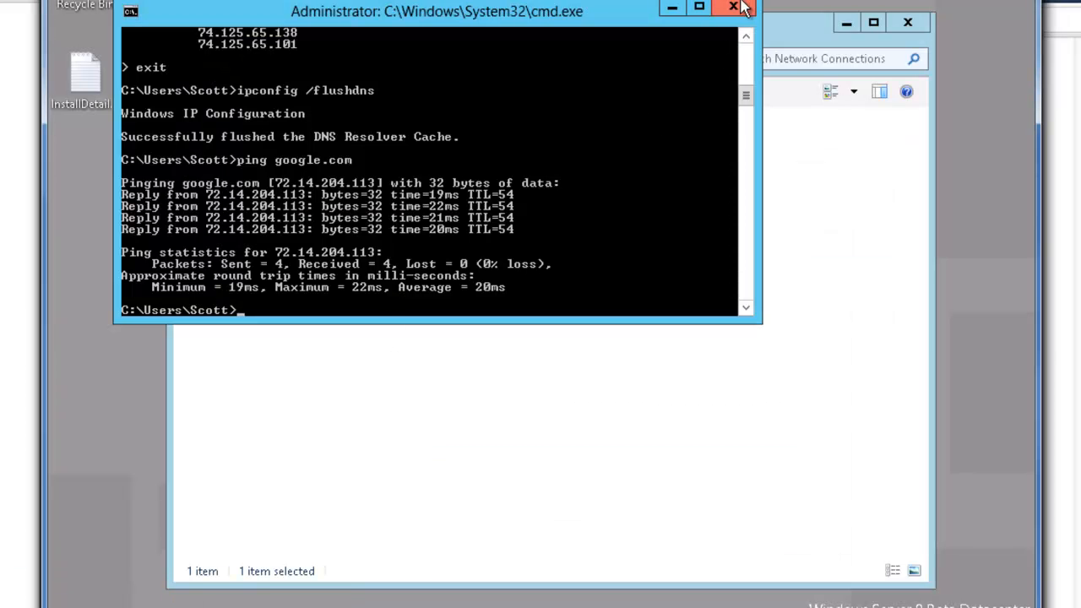
On the other server, clear away the command prompt and Network Connections windows and review the Forward proxy inbound rule
click(728, 10)
click(846, 23)
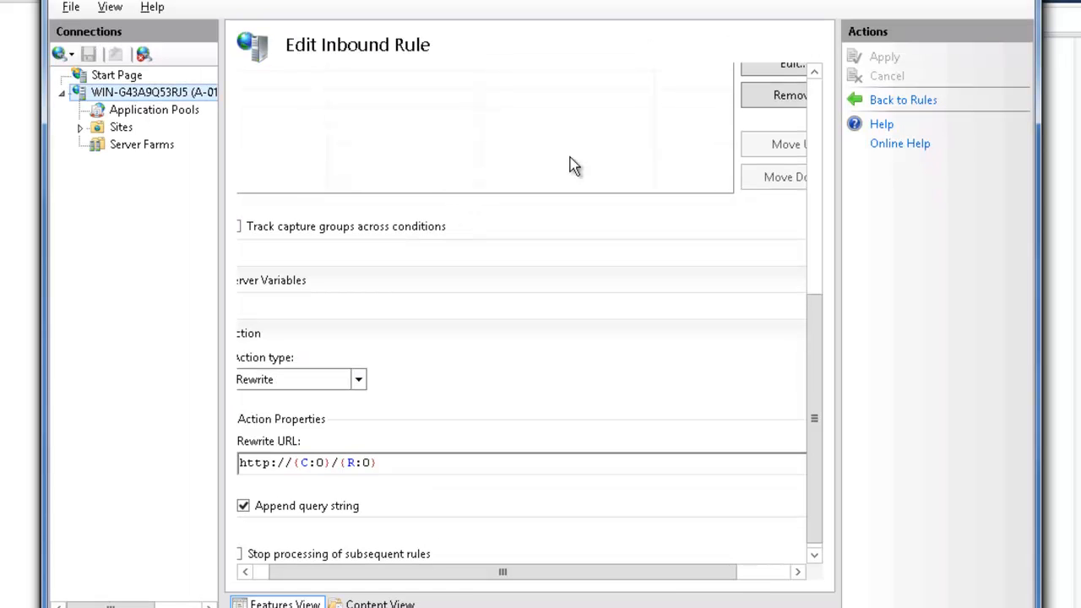
click(816, 101)
drag(415, 571, 350, 578)
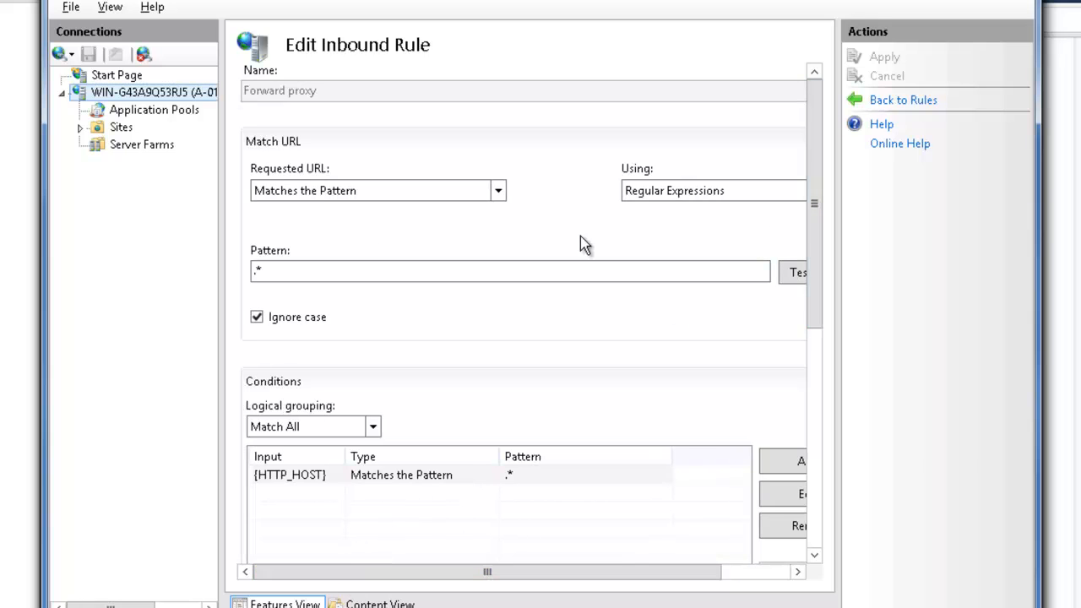
Open Application Request Routing Cache for the server and bring up its server proxy settings for review
click(184, 93)
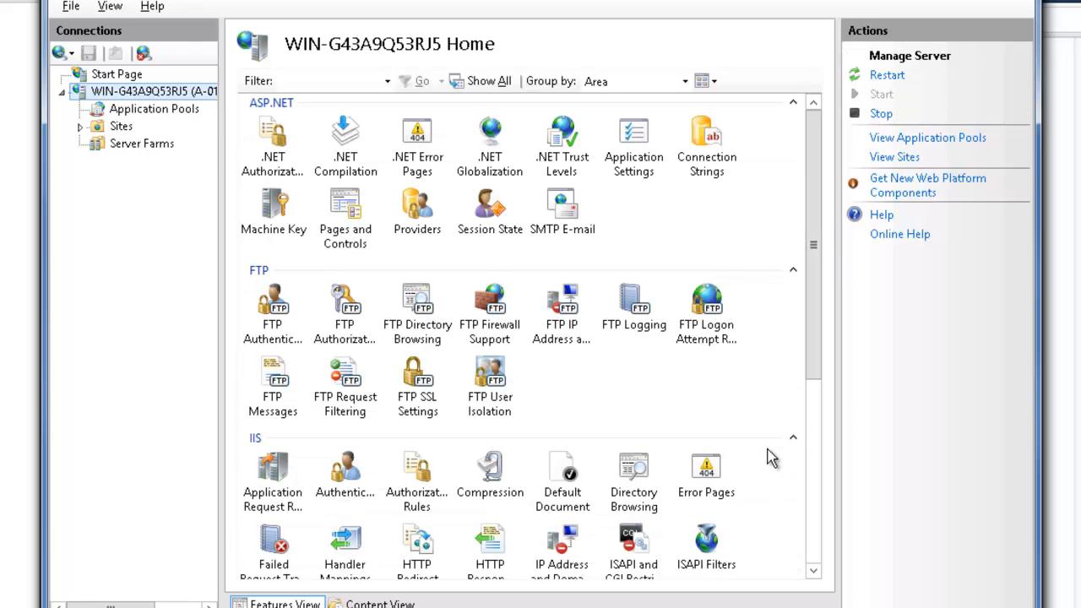
click(813, 445)
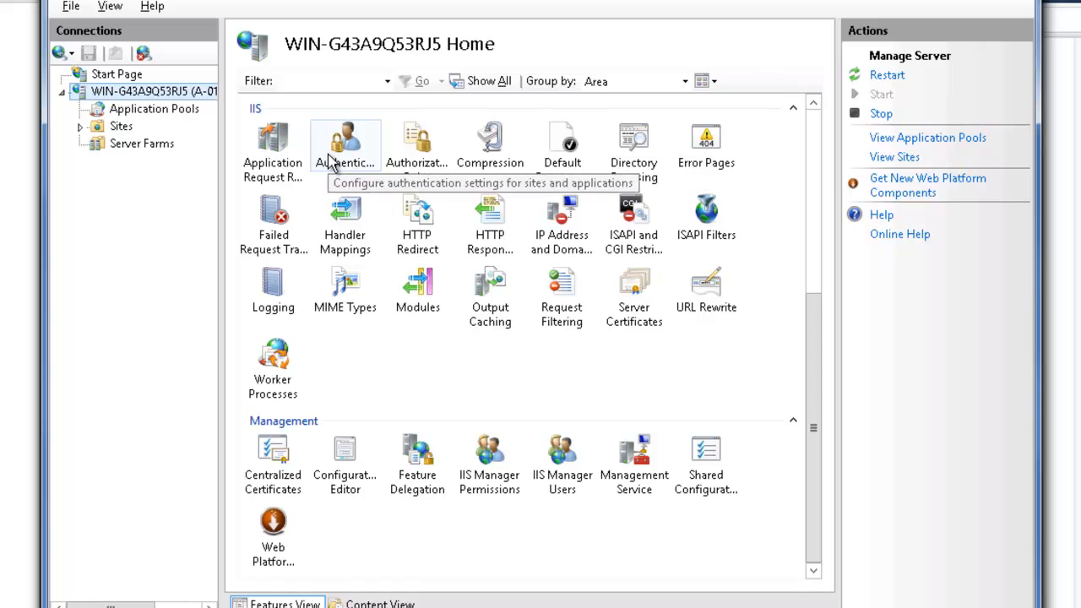
double_click(287, 147)
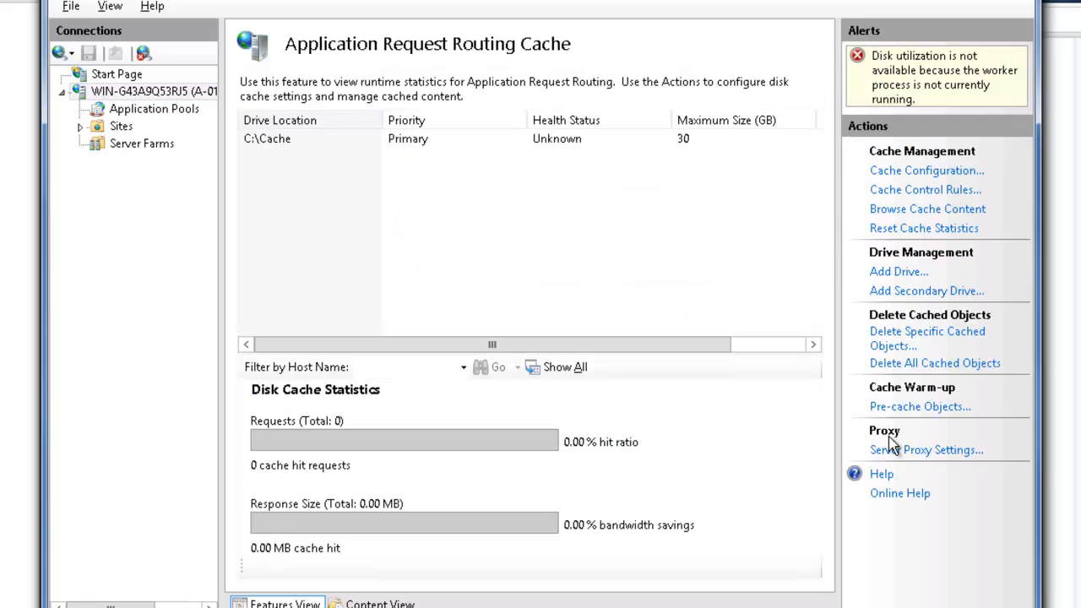
click(919, 450)
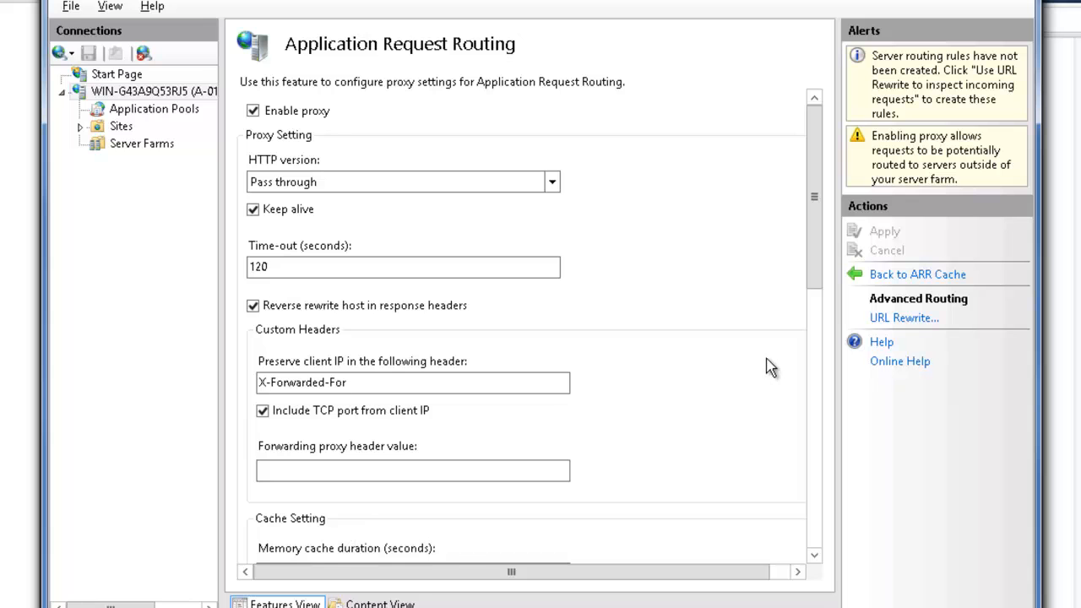
Check the server's Server Farms list, review the Default Web Site's bindings, and dismiss the Site Bindings dialog
click(134, 89)
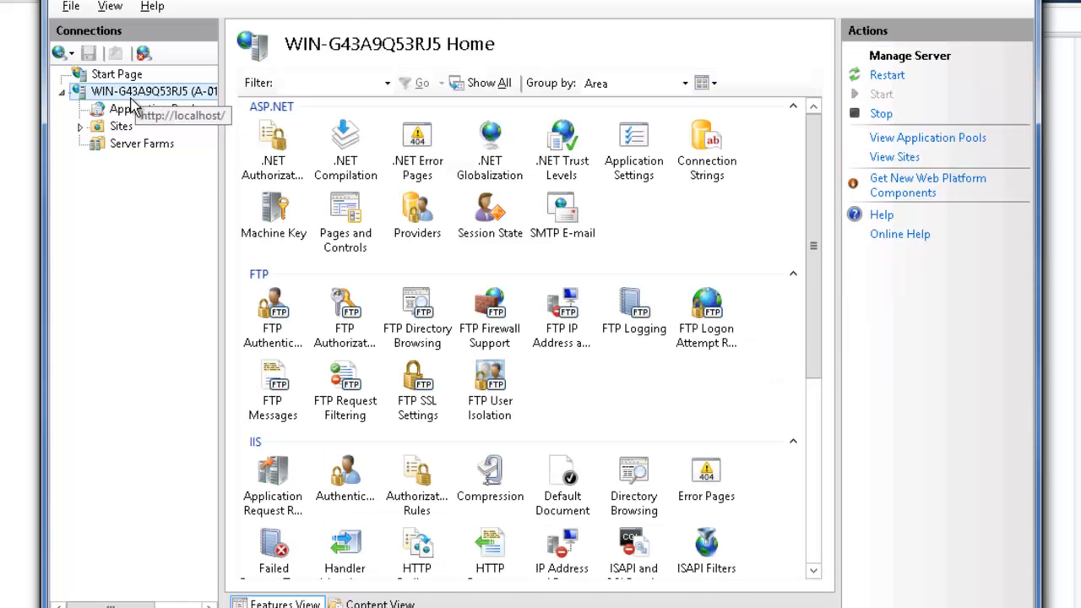
click(142, 144)
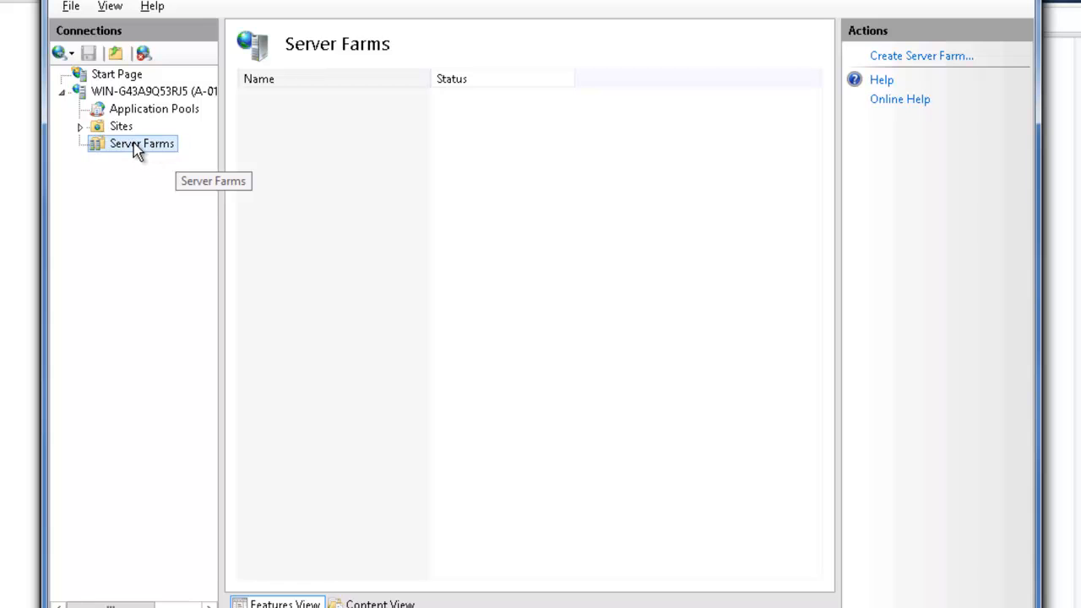
click(85, 125)
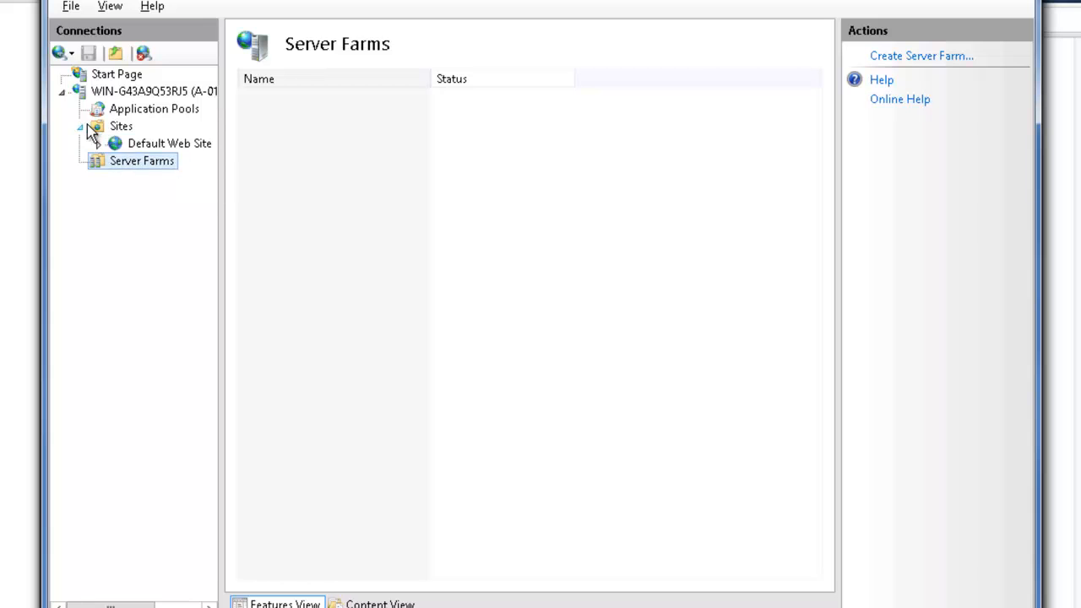
click(192, 146)
click(894, 119)
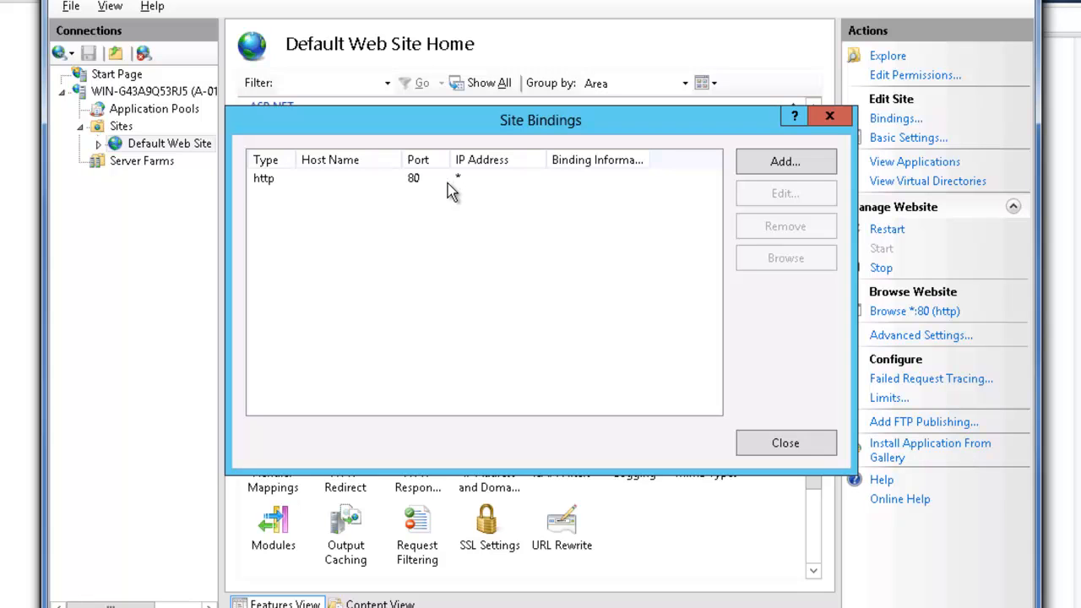
click(829, 120)
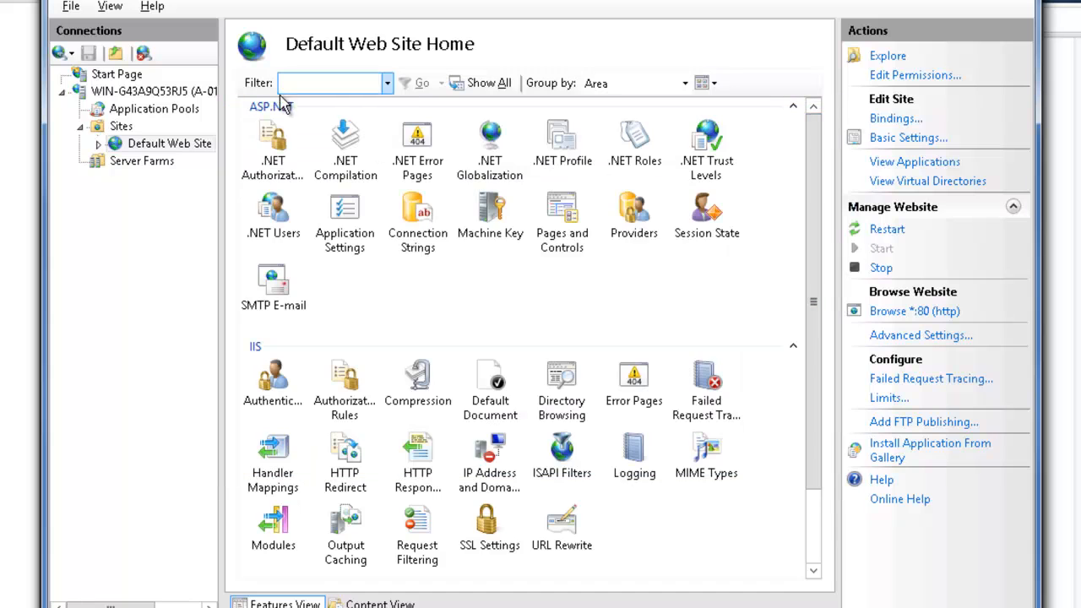
Bring up the server-level URL Rewrite rules and open the Forward proxy inbound rule
click(148, 91)
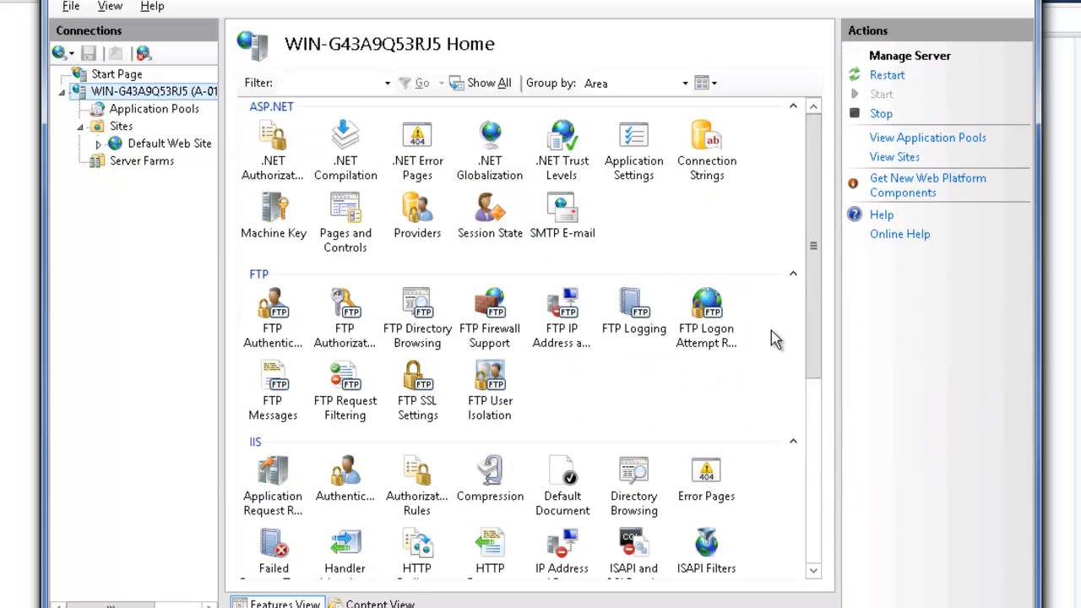
click(816, 404)
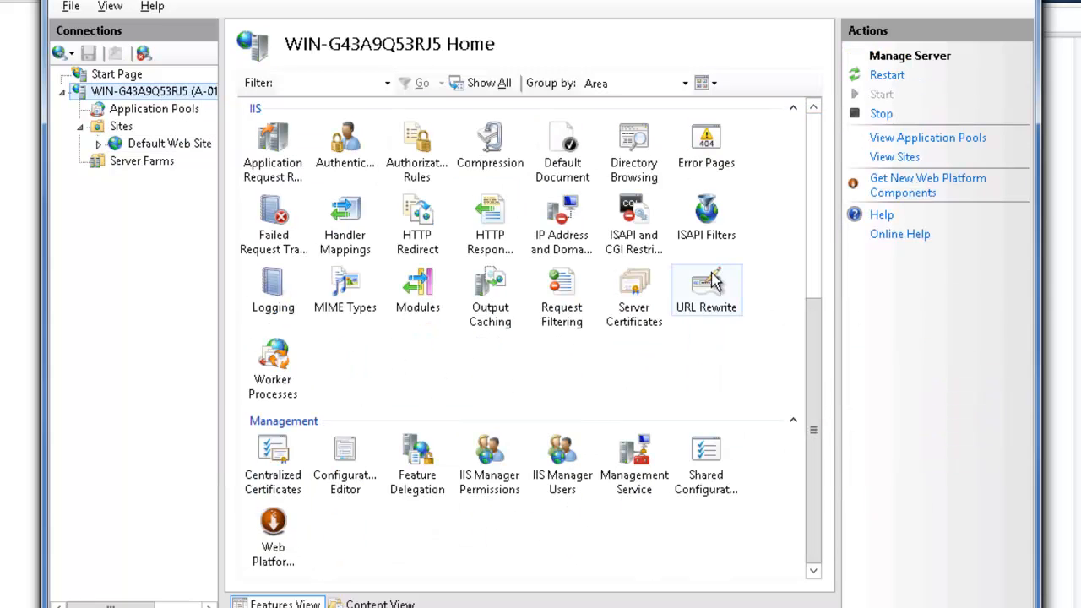
click(723, 296)
double_click(728, 305)
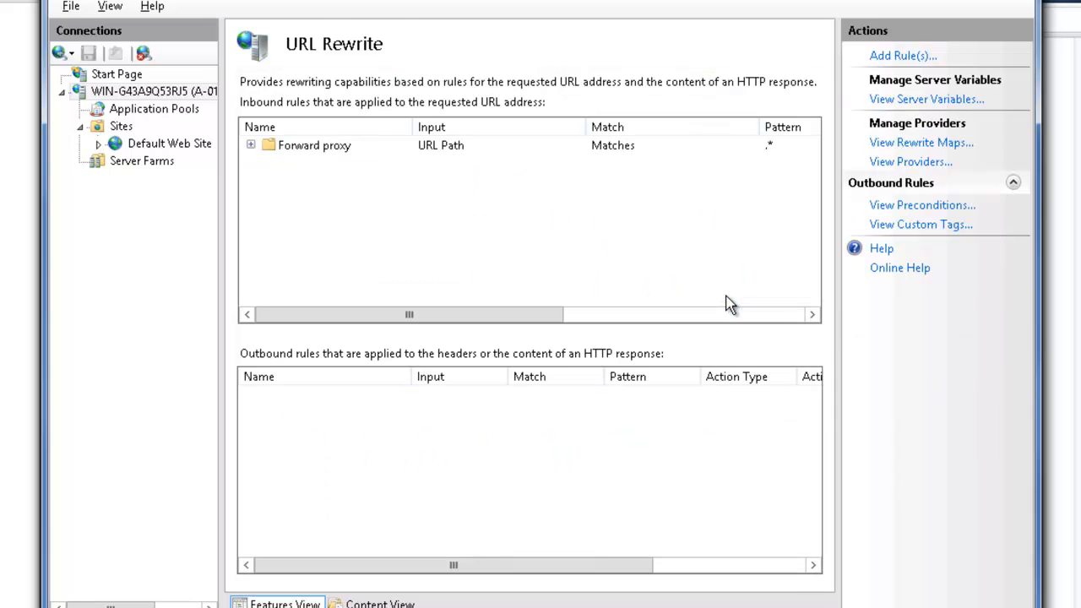
click(297, 147)
double_click(298, 147)
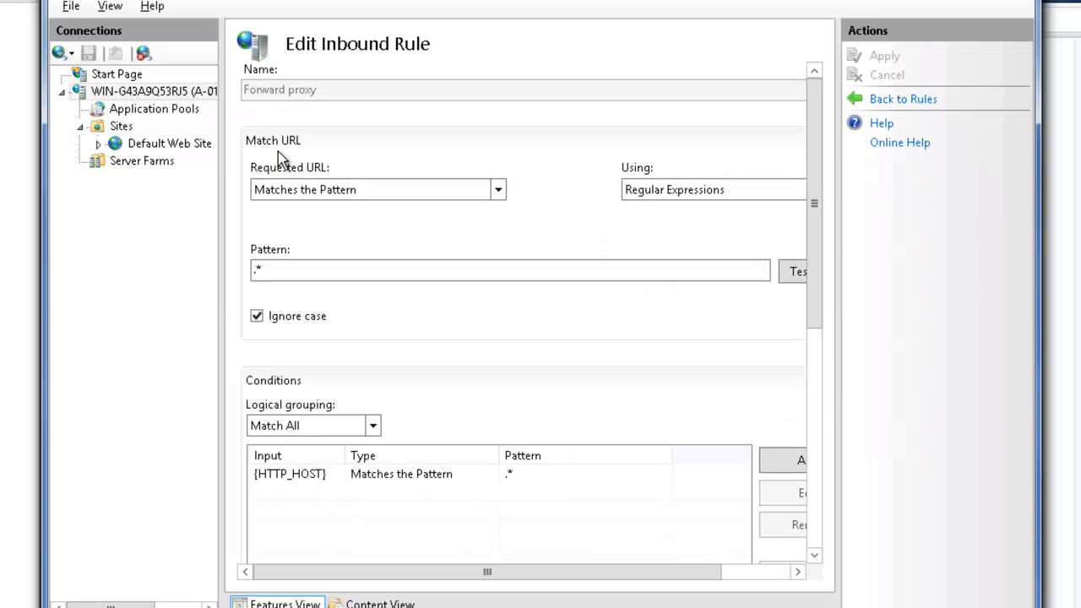
Examine the Forward proxy rule's {HTTP_HOST} condition and its rewrite action URL
click(433, 478)
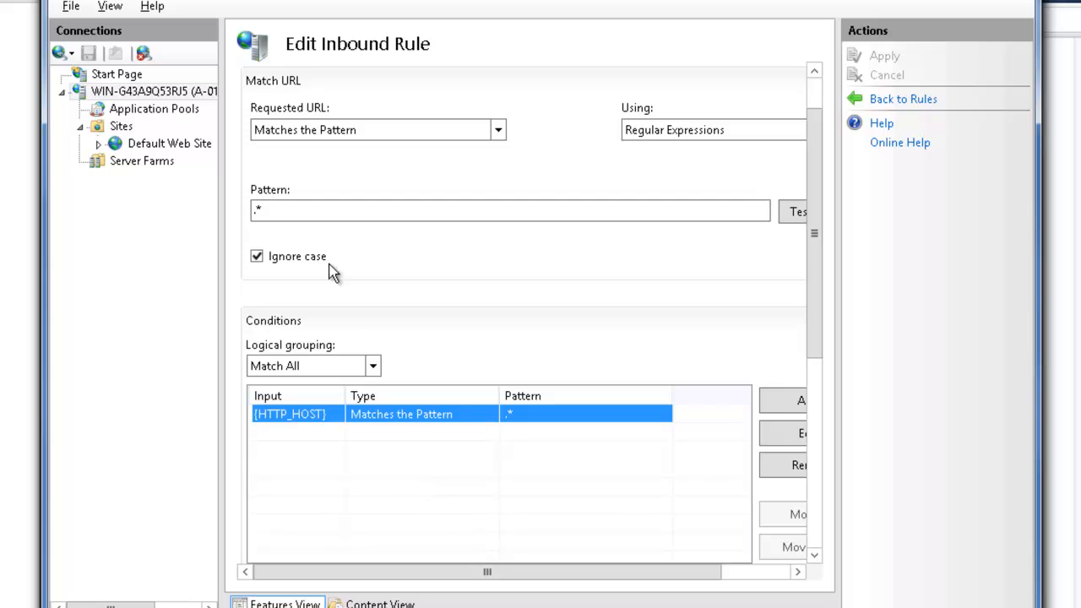
click(816, 381)
drag(816, 381, 810, 313)
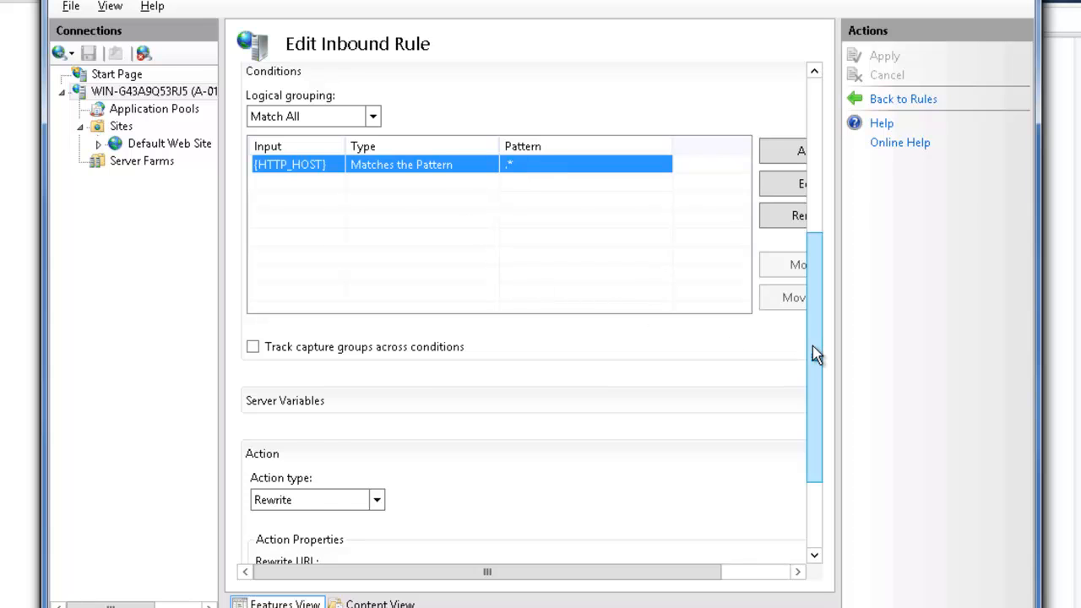
drag(816, 355, 818, 438)
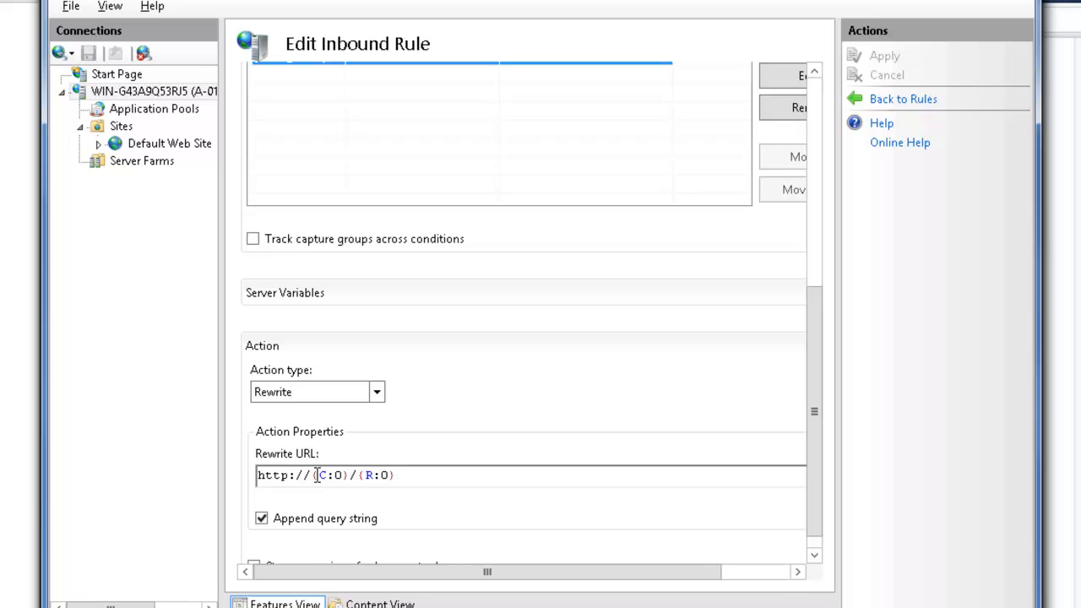
click(433, 475)
click(434, 475)
click(441, 481)
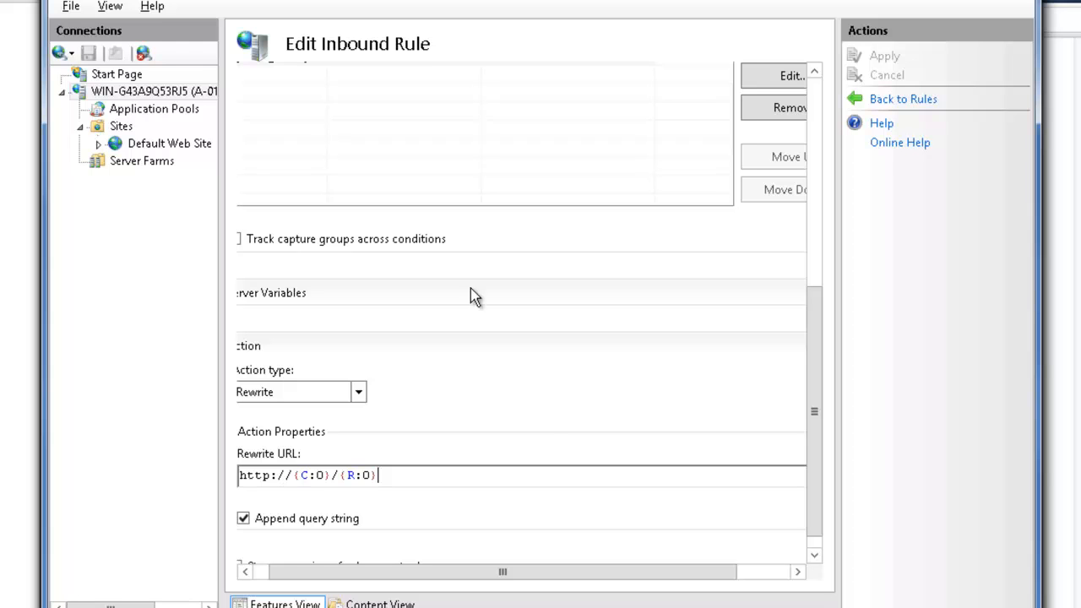
Return to the server's Application Request Routing Cache and select the C:\Cache primary drive for review
click(203, 90)
double_click(278, 478)
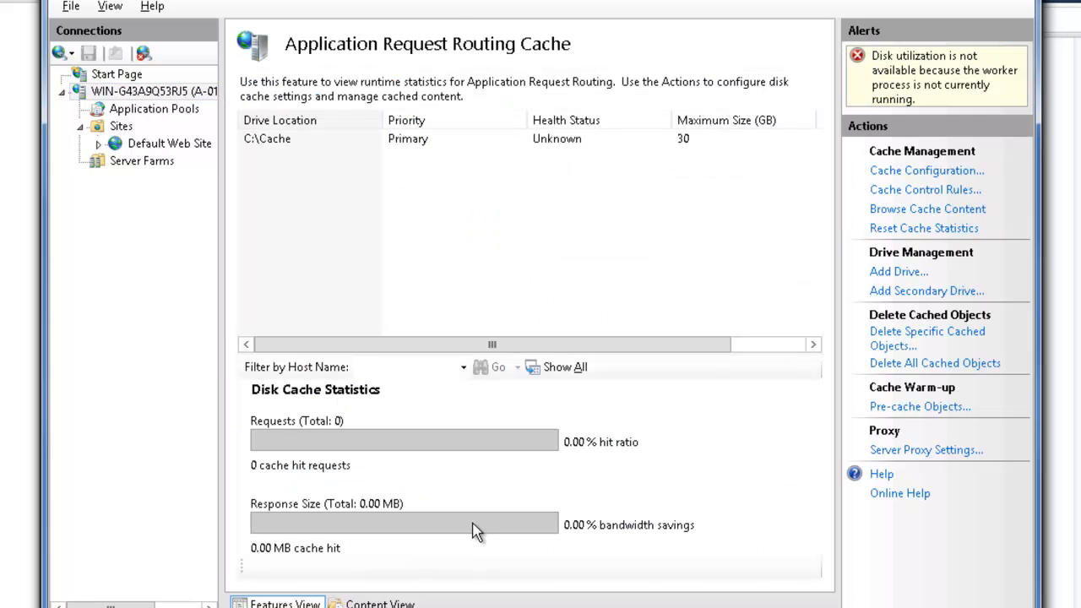
click(422, 139)
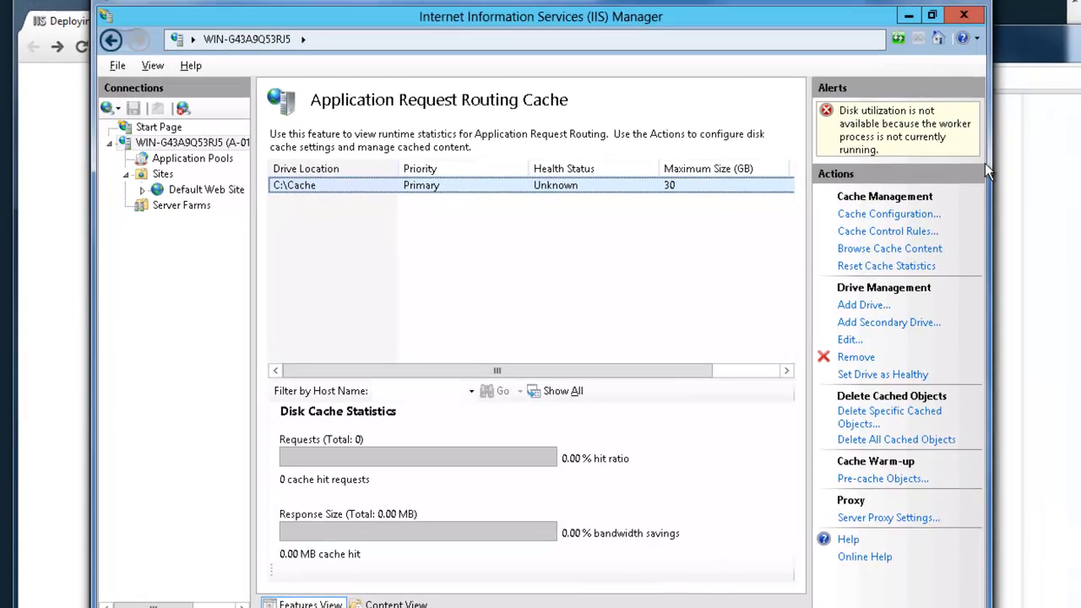
Switch to the Chrome window, load vaasnet.mycdn.com, and highlight its address
click(1064, 122)
click(548, 53)
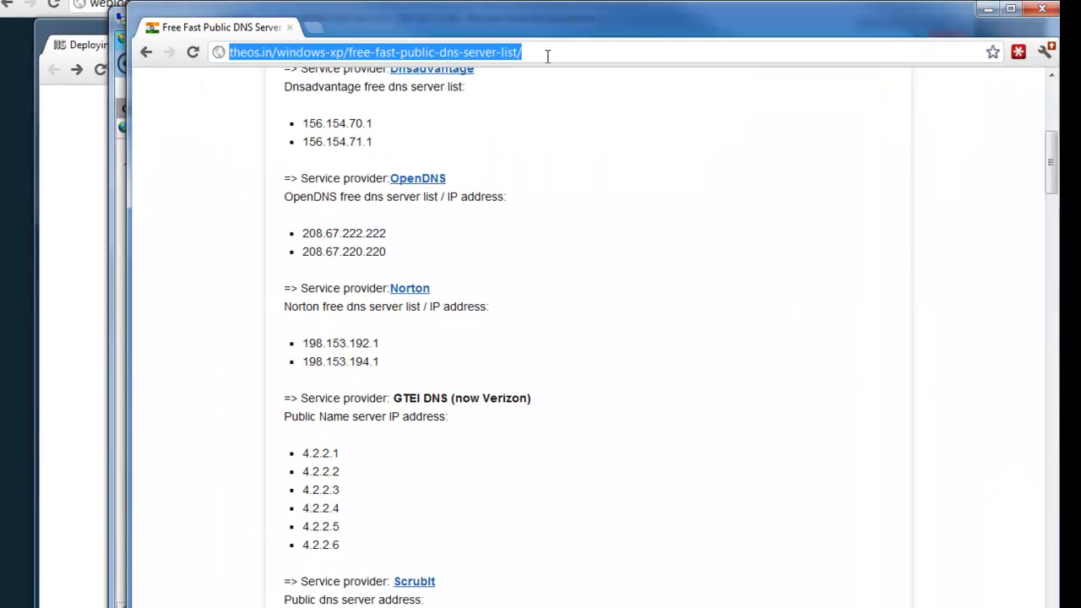
text(vaasnet.mycnd)
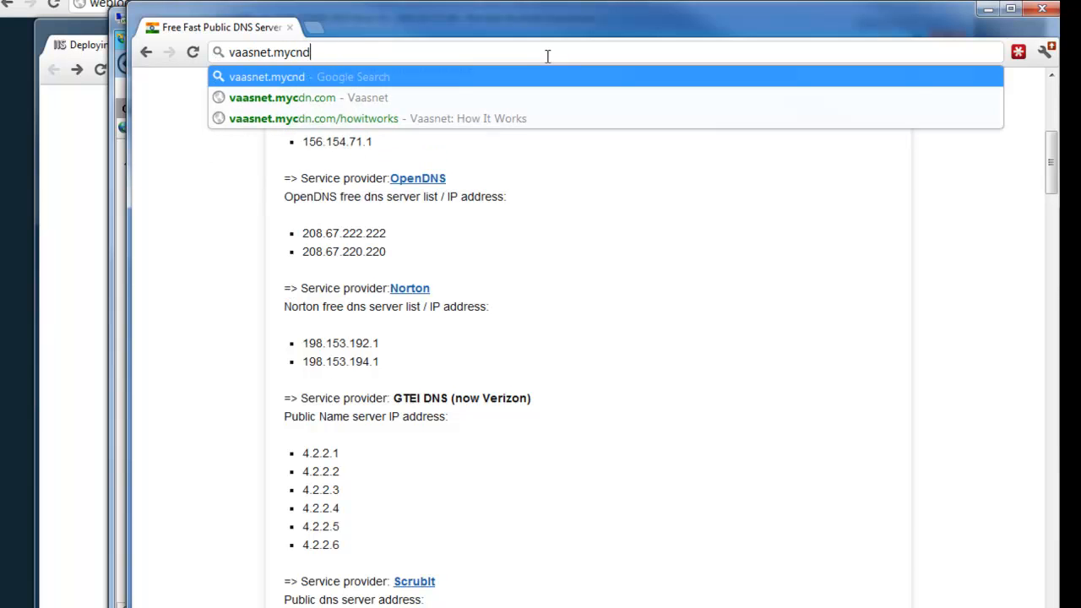
key(BackSpace)
text(dn.c)
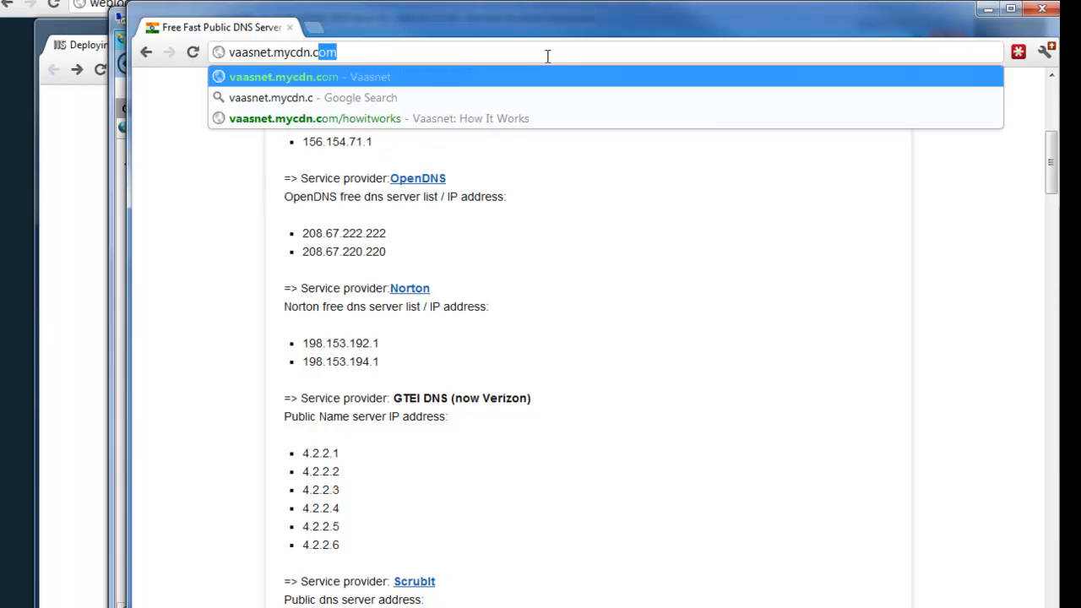
key(Return)
click(301, 52)
click(348, 53)
drag(348, 52, 218, 42)
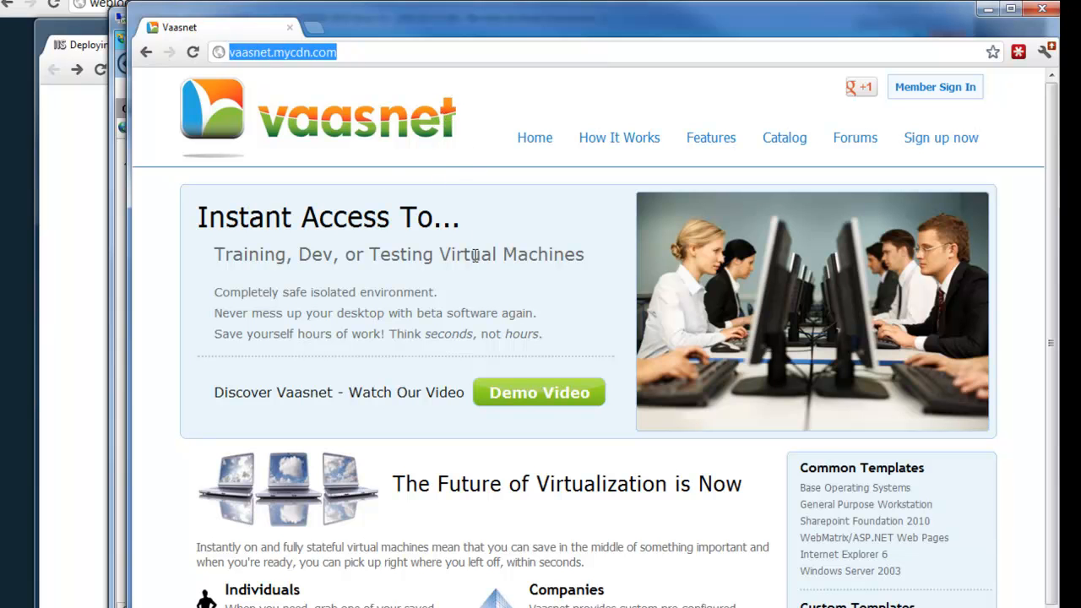
Generate site traffic by browsing repeatedly among the How It Works, Features and Home pages of vaasnet.mycdn.com
click(634, 139)
click(274, 59)
click(327, 56)
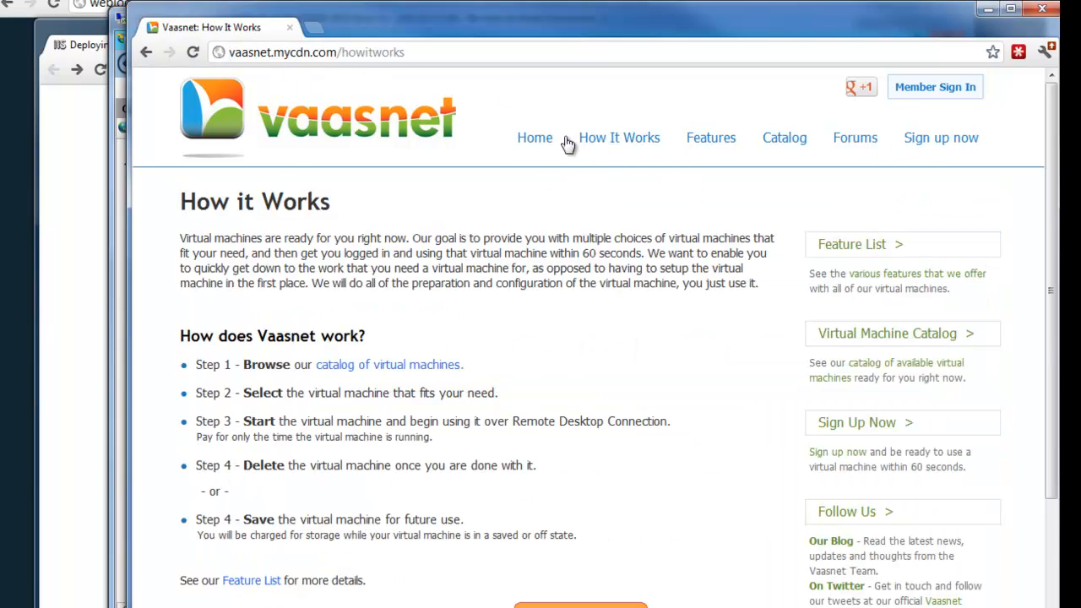
click(707, 143)
click(620, 140)
click(535, 142)
click(632, 146)
click(714, 148)
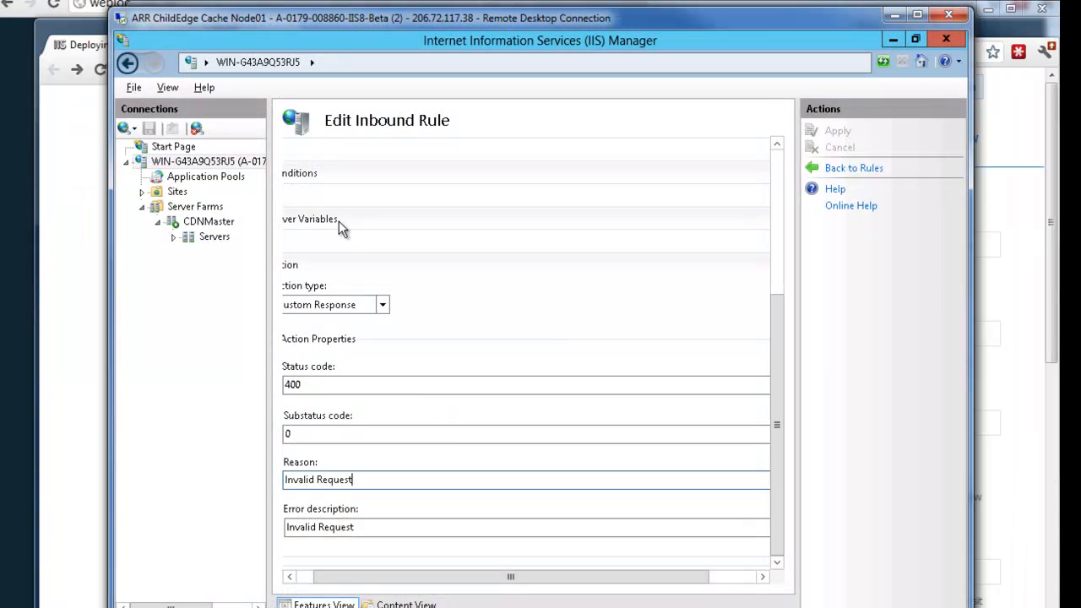
Switch to IIS Manager on ARR ChildEdge Cache Node01 and examine the CDNMaster farm's Monitoring and Management statistics
click(249, 162)
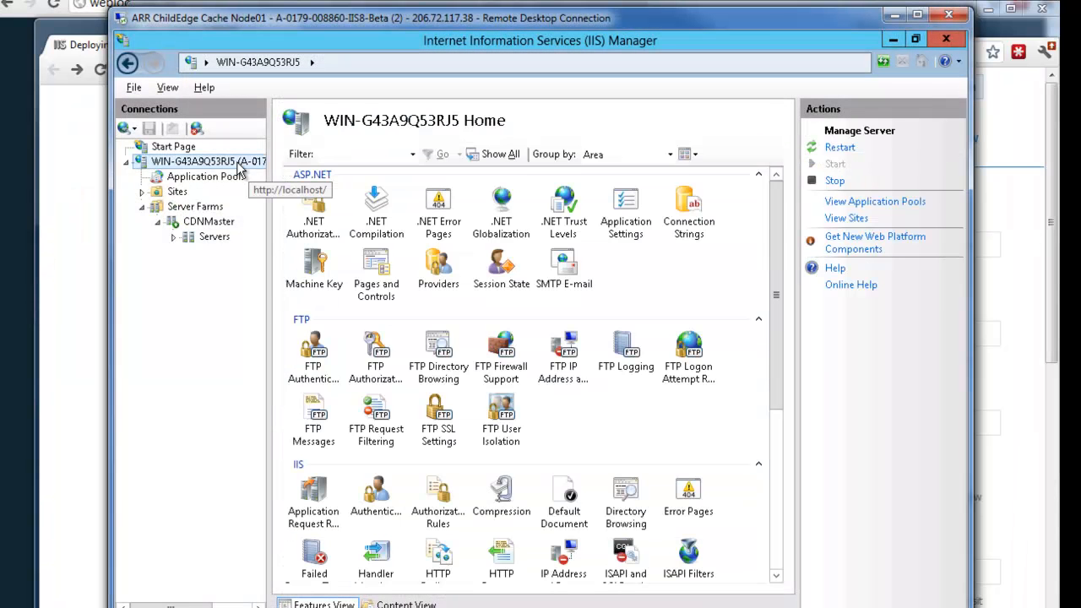
click(202, 223)
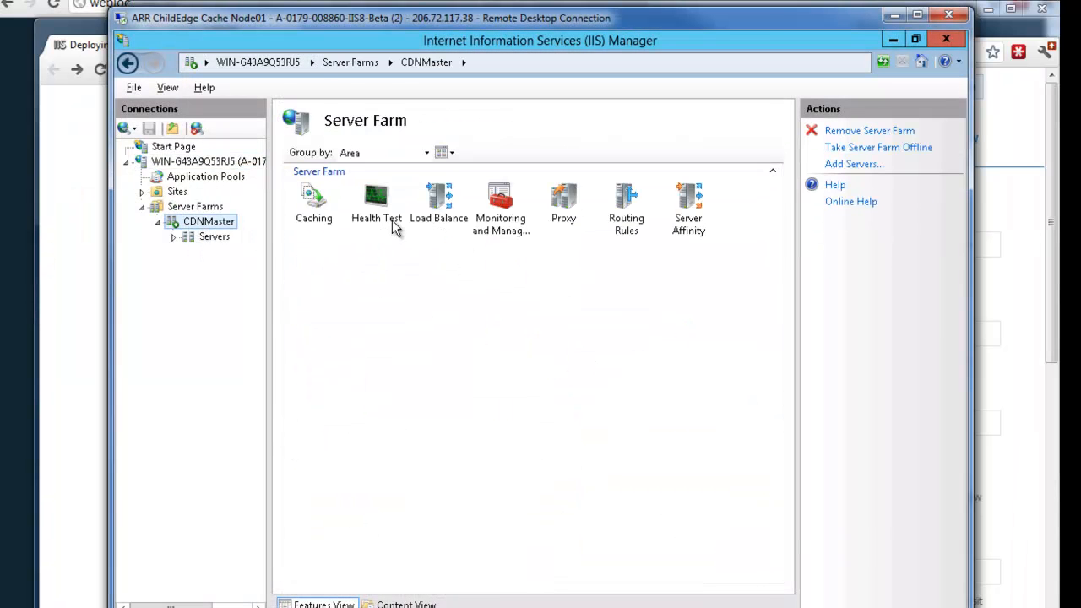
double_click(497, 205)
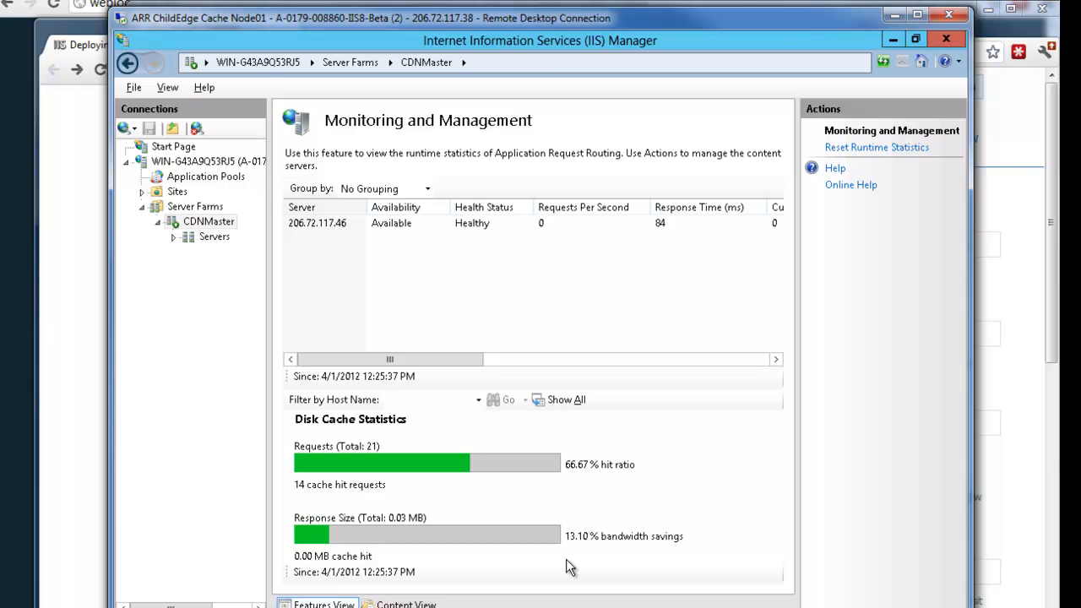
Load the Vaasnet home page again in the browser and recheck the CDNMaster farm's disk cache statistics
click(1032, 355)
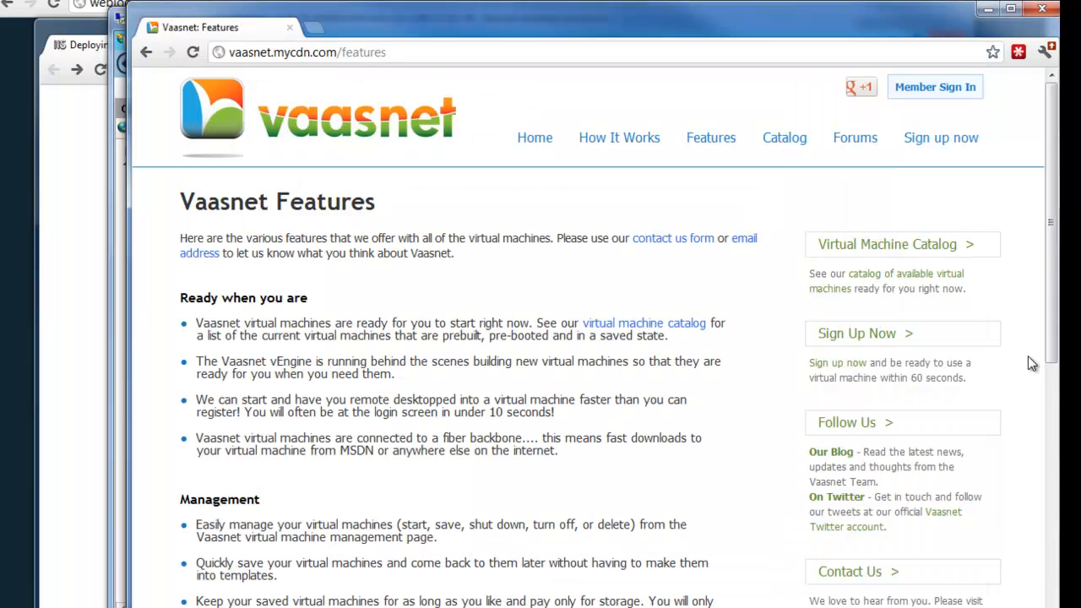
click(512, 137)
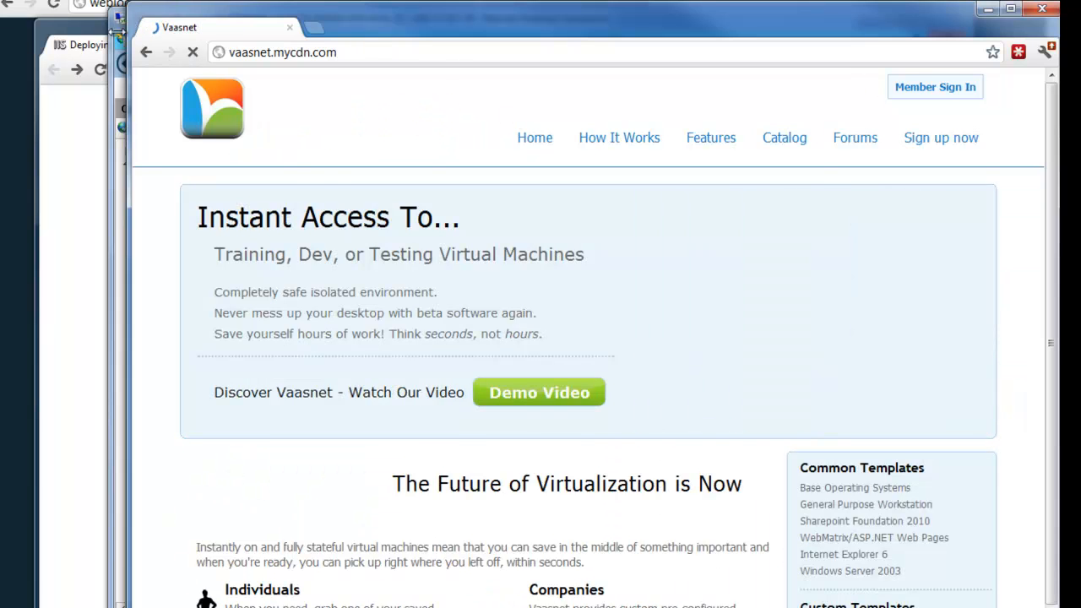
click(113, 33)
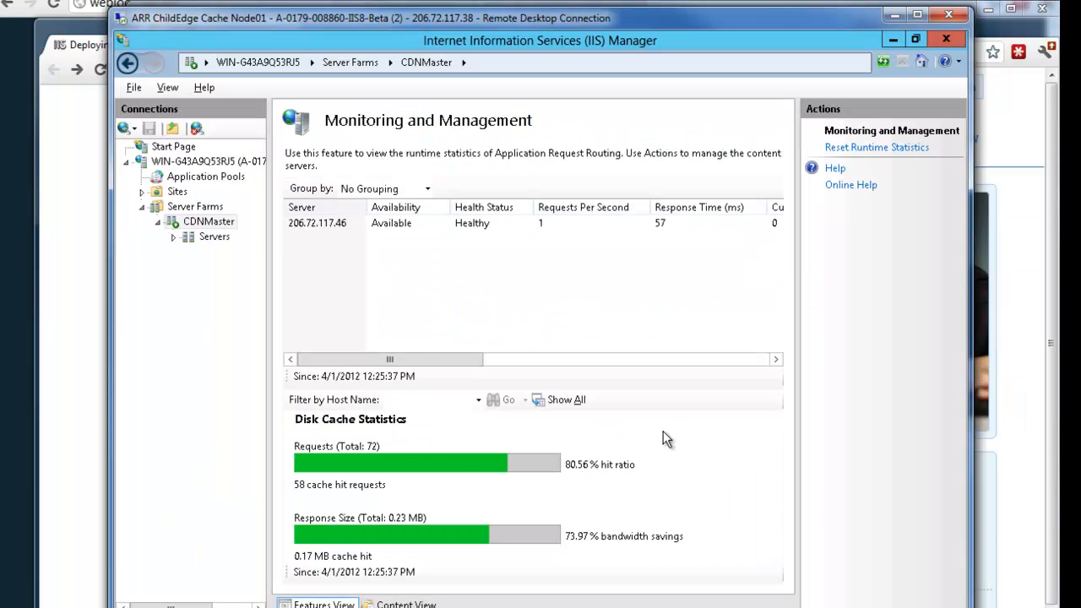